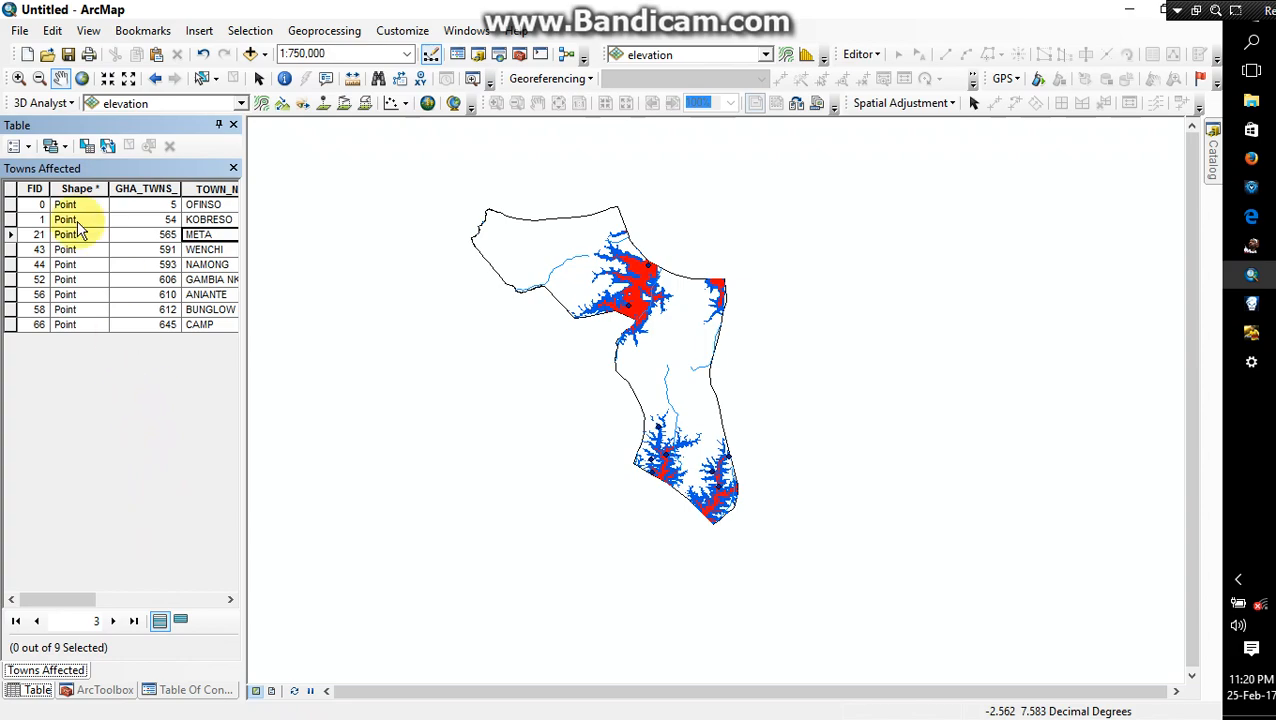
Delete the GHA_TWNS_ field from the Towns Affected attribute table.
{"action": "left_click", "coordinate": [78, 188]}
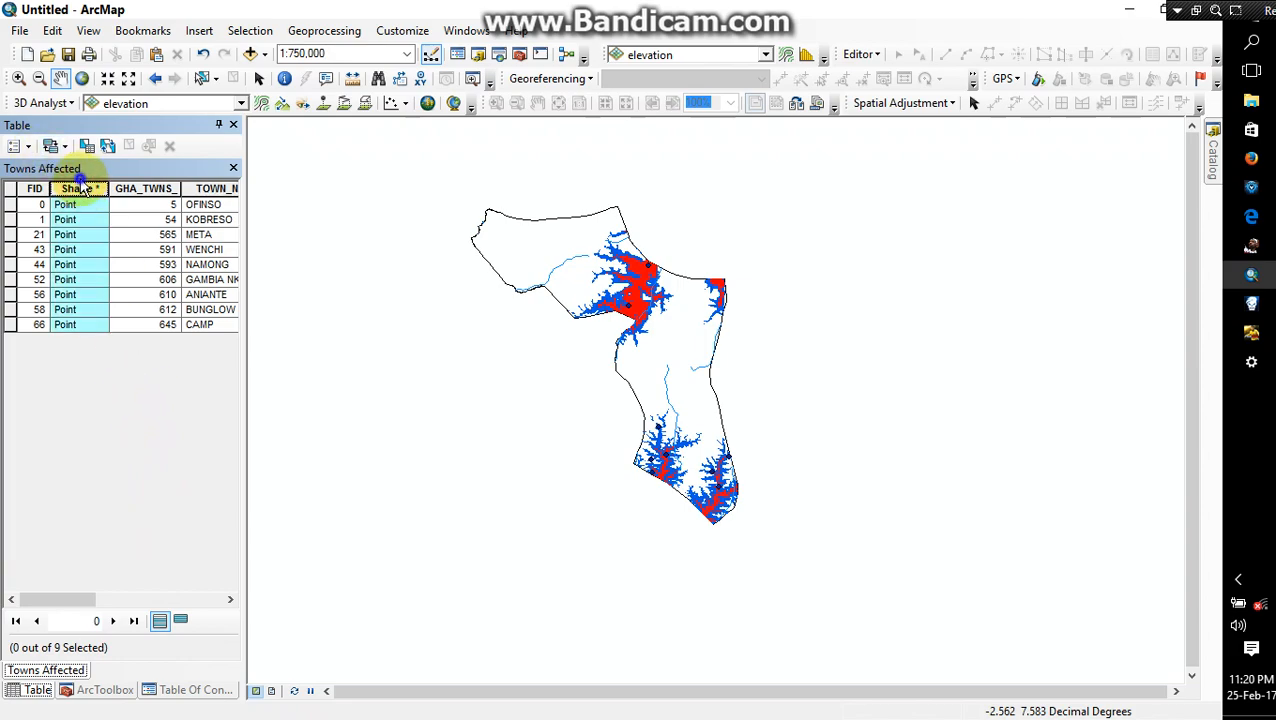
{"action": "left_click", "coordinate": [141, 190]}
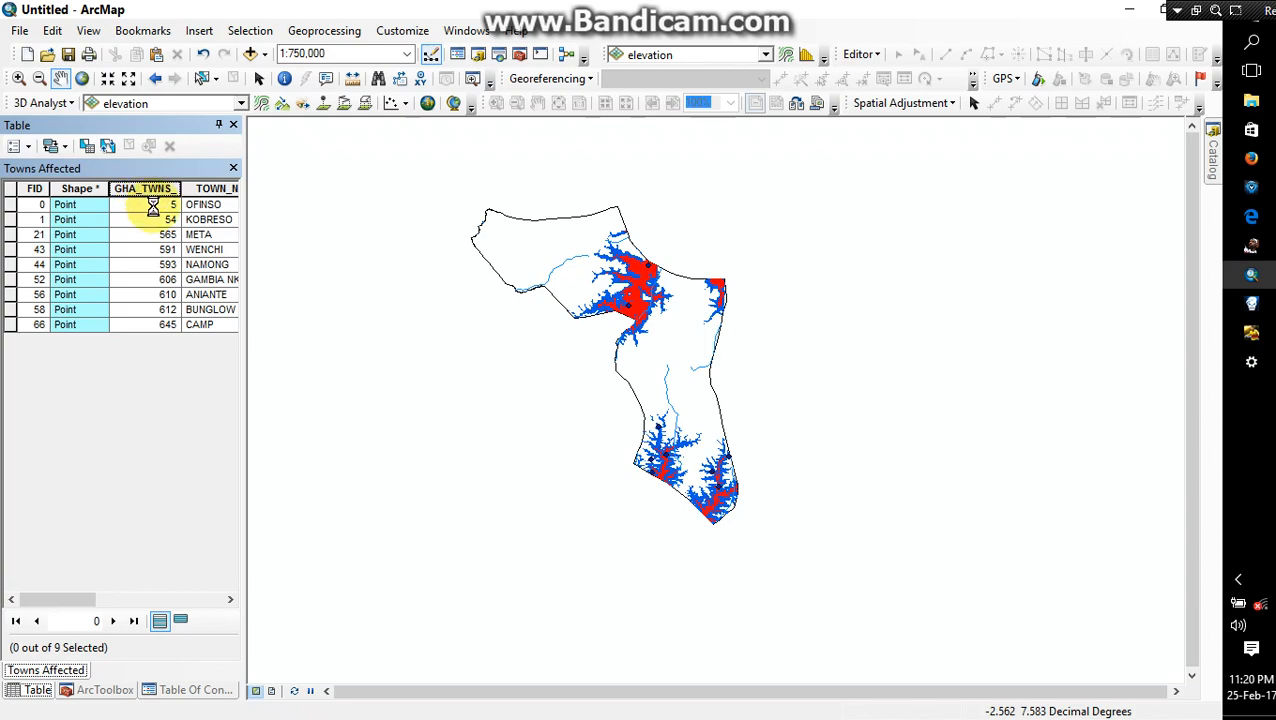
{"action": "right_click", "coordinate": [152, 205]}
{"action": "left_click", "coordinate": [207, 417]}
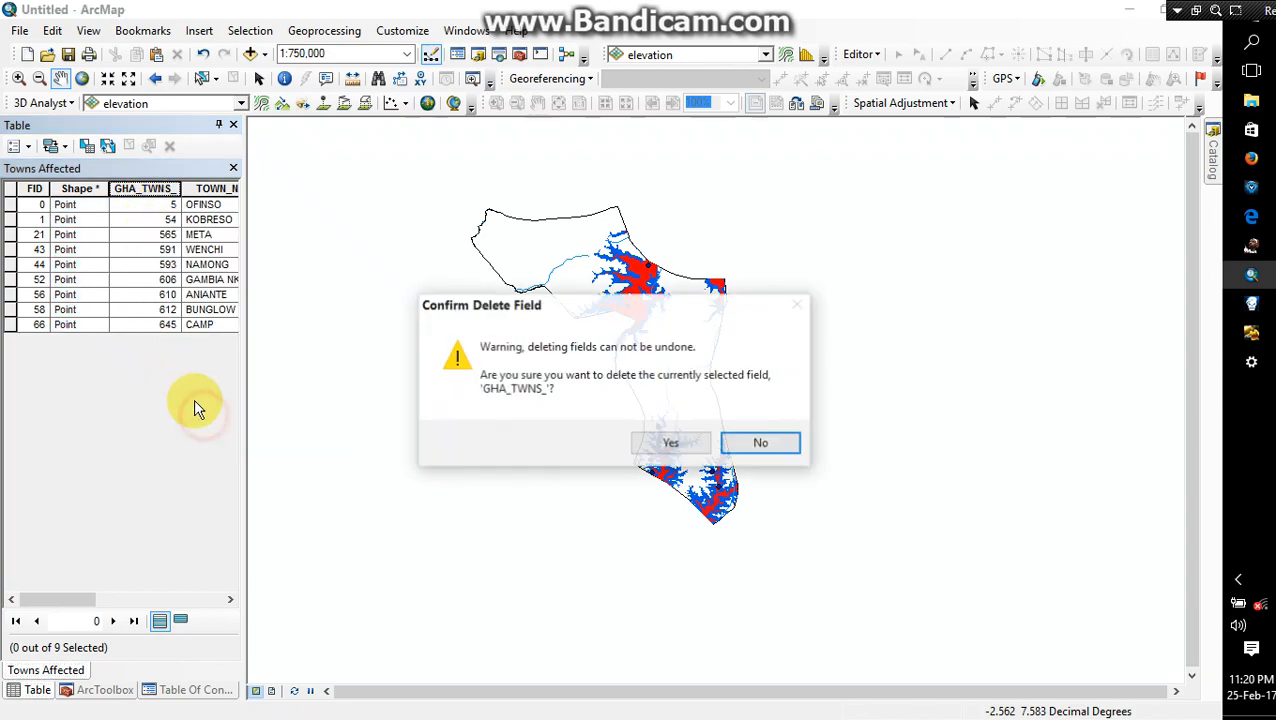
{"action": "left_click", "coordinate": [668, 446]}
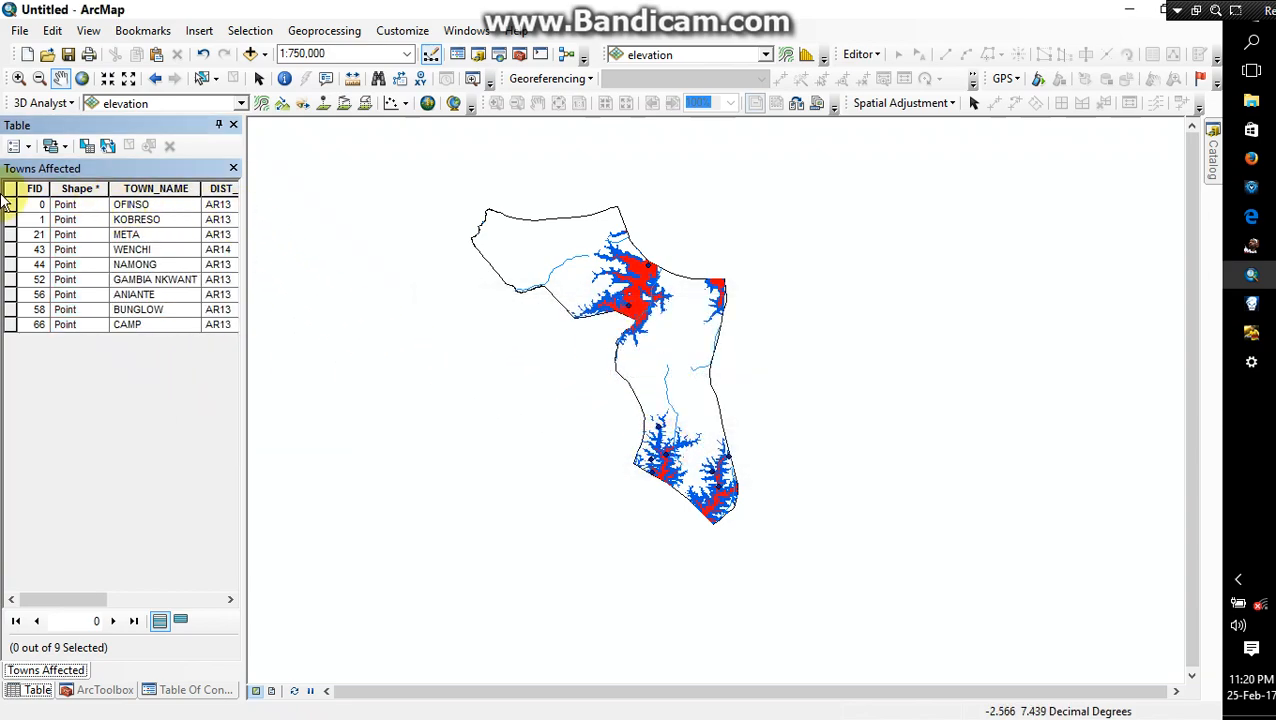
Delete the YEAR field from the Towns Affected attribute table.
{"action": "right_click", "coordinate": [78, 183]}
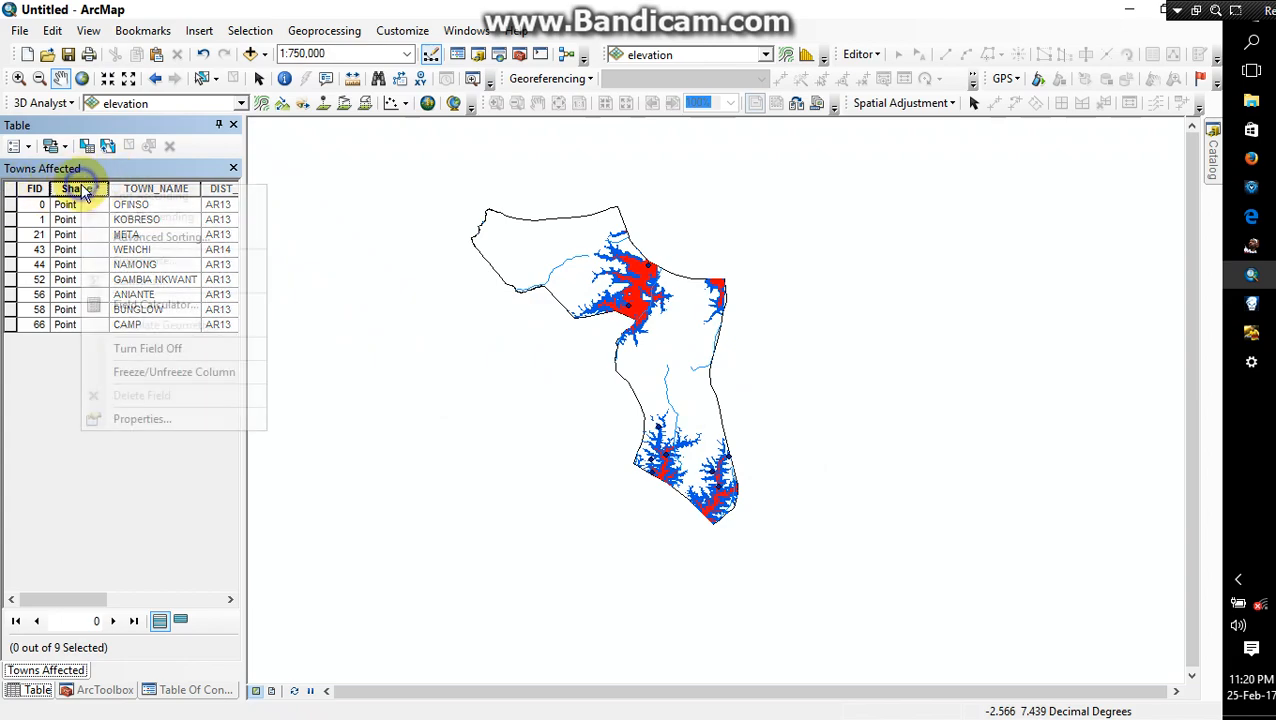
{"action": "left_click", "coordinate": [62, 361]}
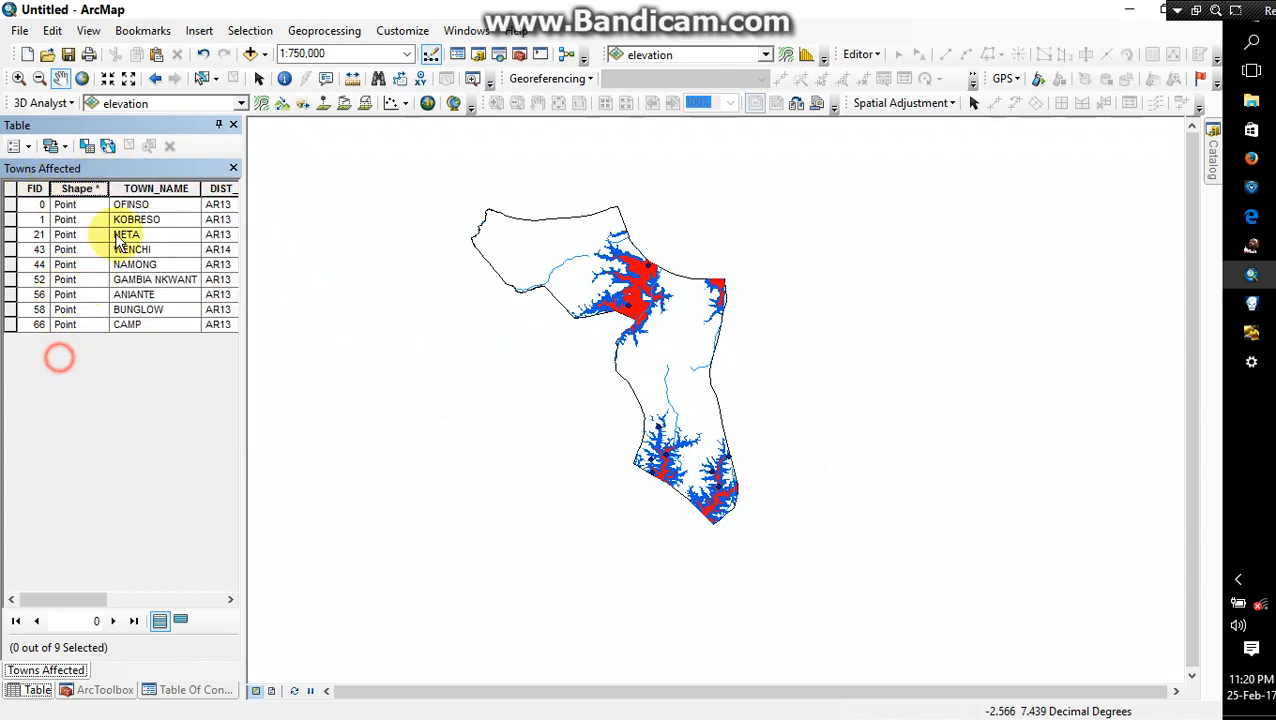
{"action": "scroll", "coordinate": [138, 240], "scroll_direction": "right", "scroll_amount": 5}
{"action": "right_click", "coordinate": [85, 183]}
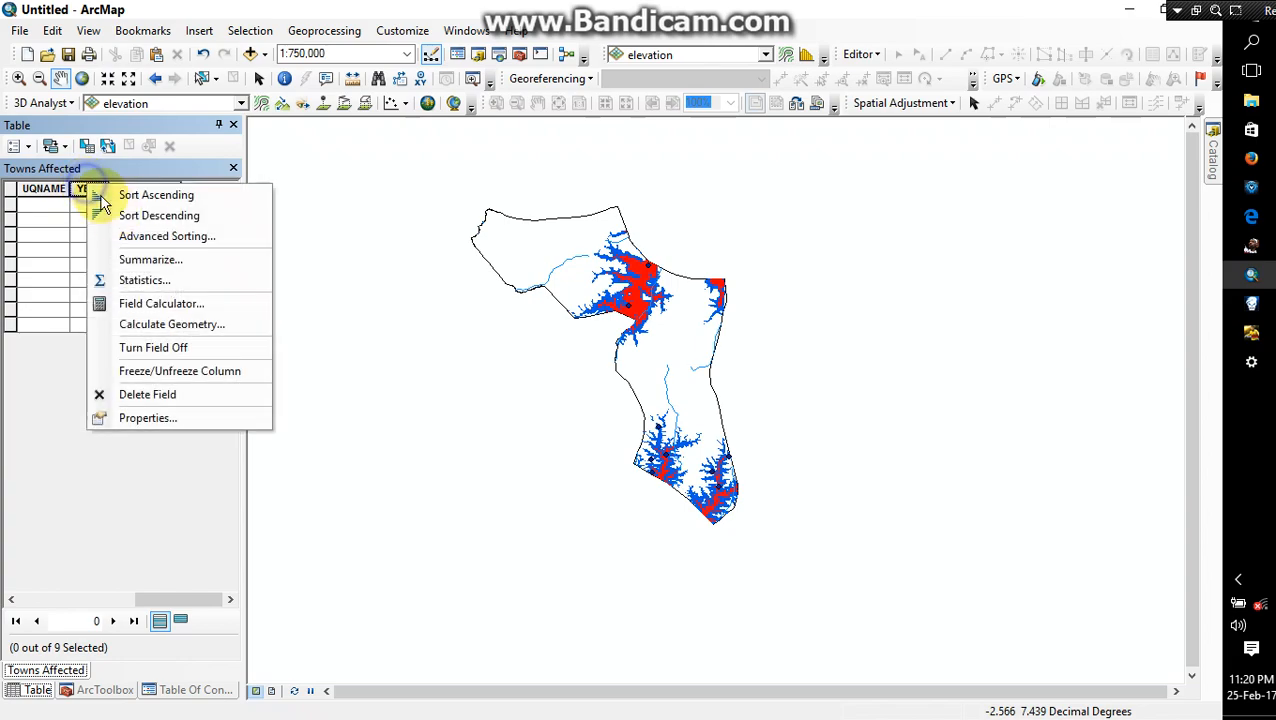
{"action": "left_click", "coordinate": [150, 391]}
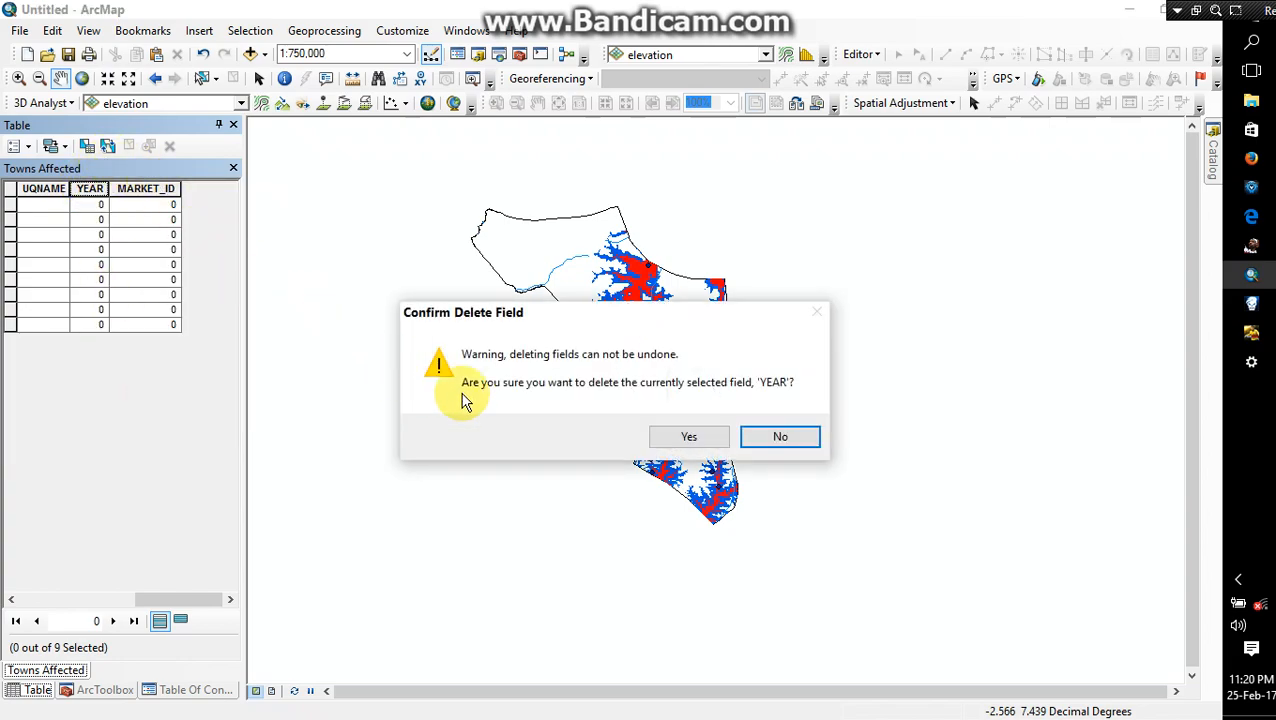
{"action": "left_click", "coordinate": [700, 436]}
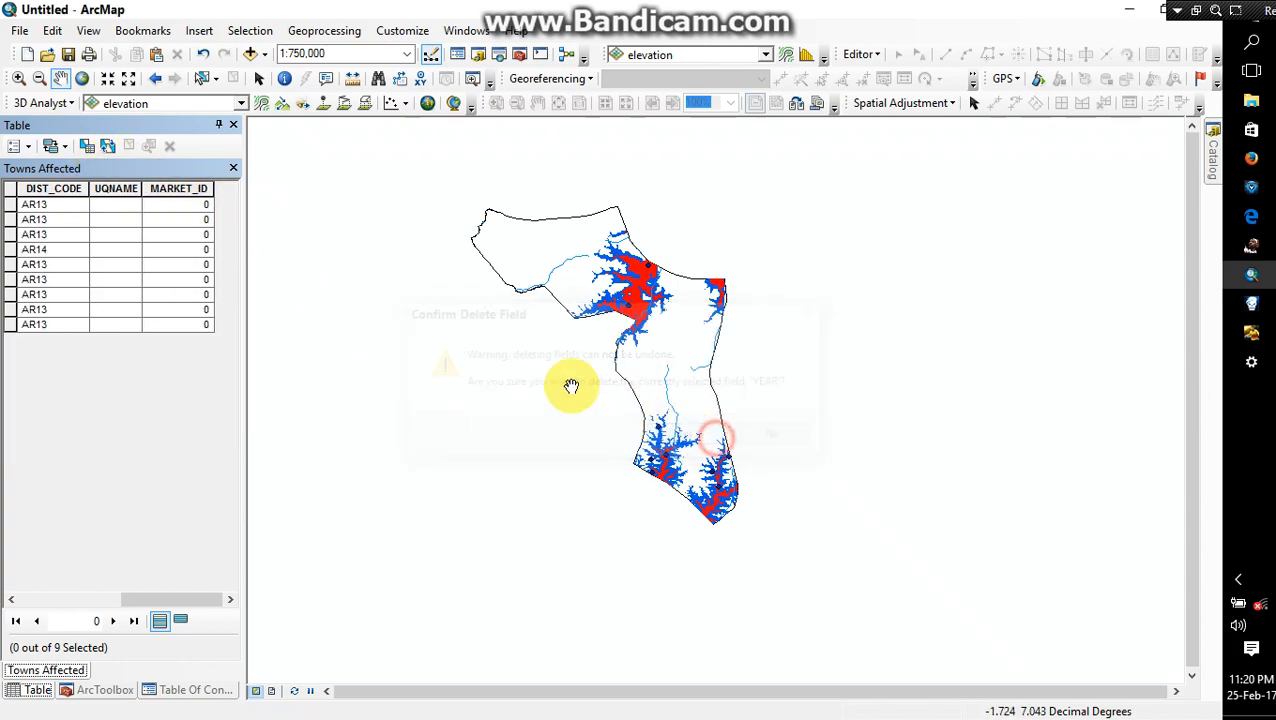
Delete the UQNAME and MARKET_ID fields from the Towns Affected attribute table.
{"action": "right_click", "coordinate": [125, 189]}
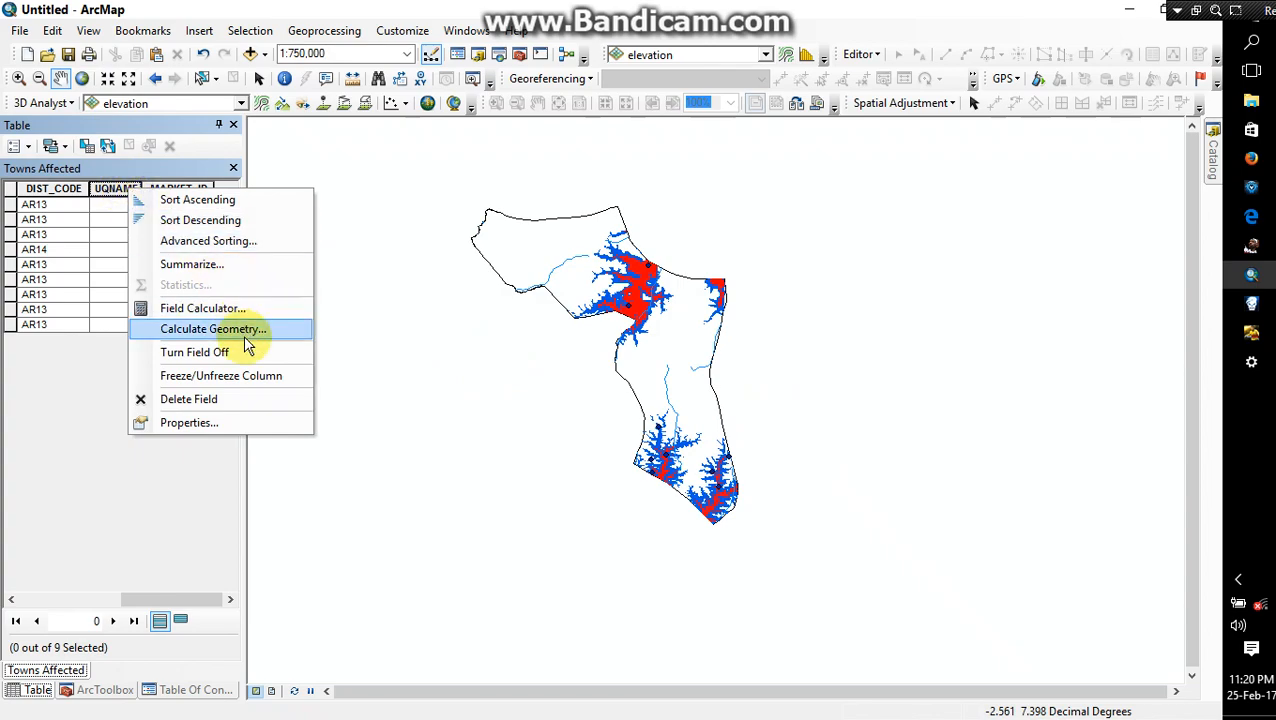
{"action": "left_click", "coordinate": [262, 398]}
{"action": "left_click", "coordinate": [693, 434]}
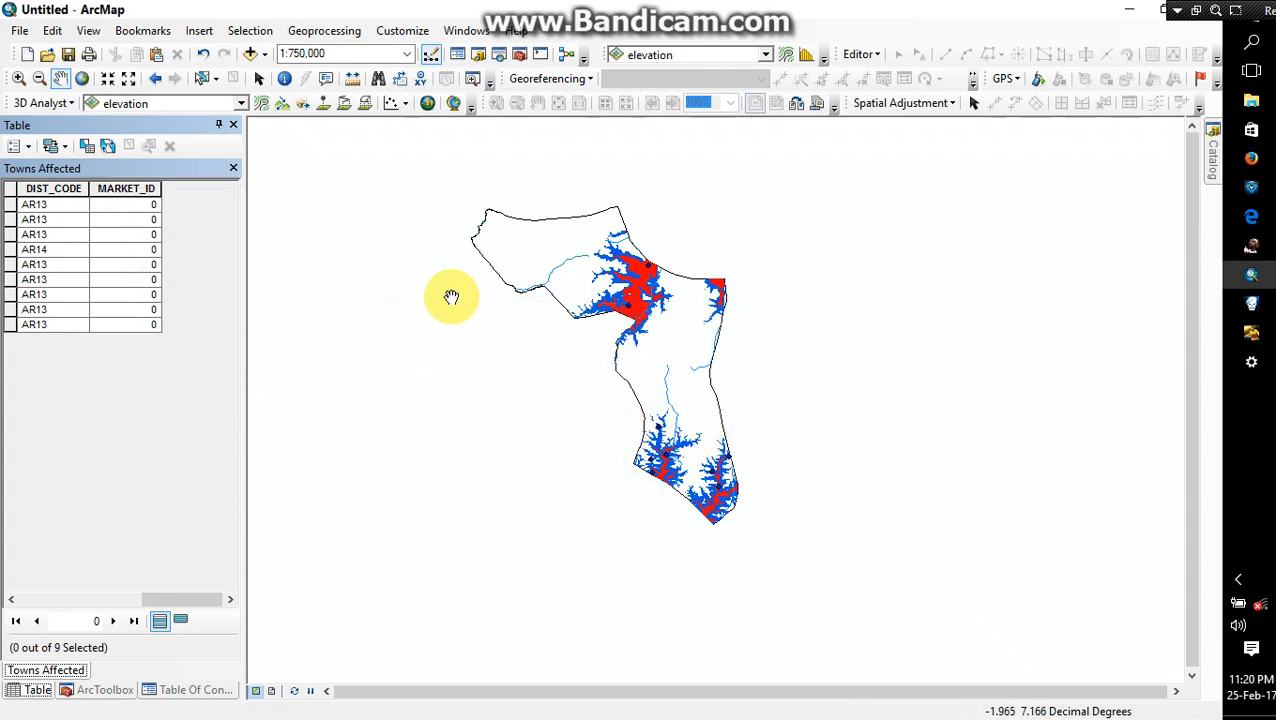
{"action": "right_click", "coordinate": [132, 186]}
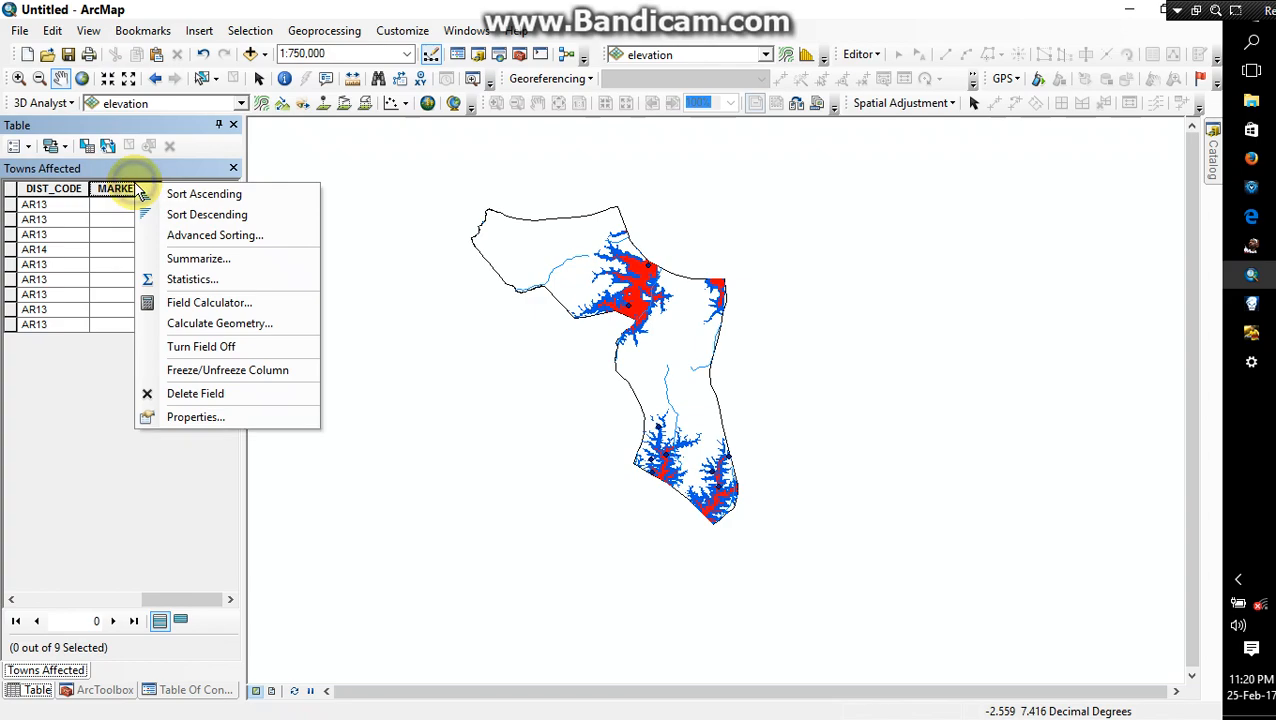
{"action": "left_click", "coordinate": [215, 390]}
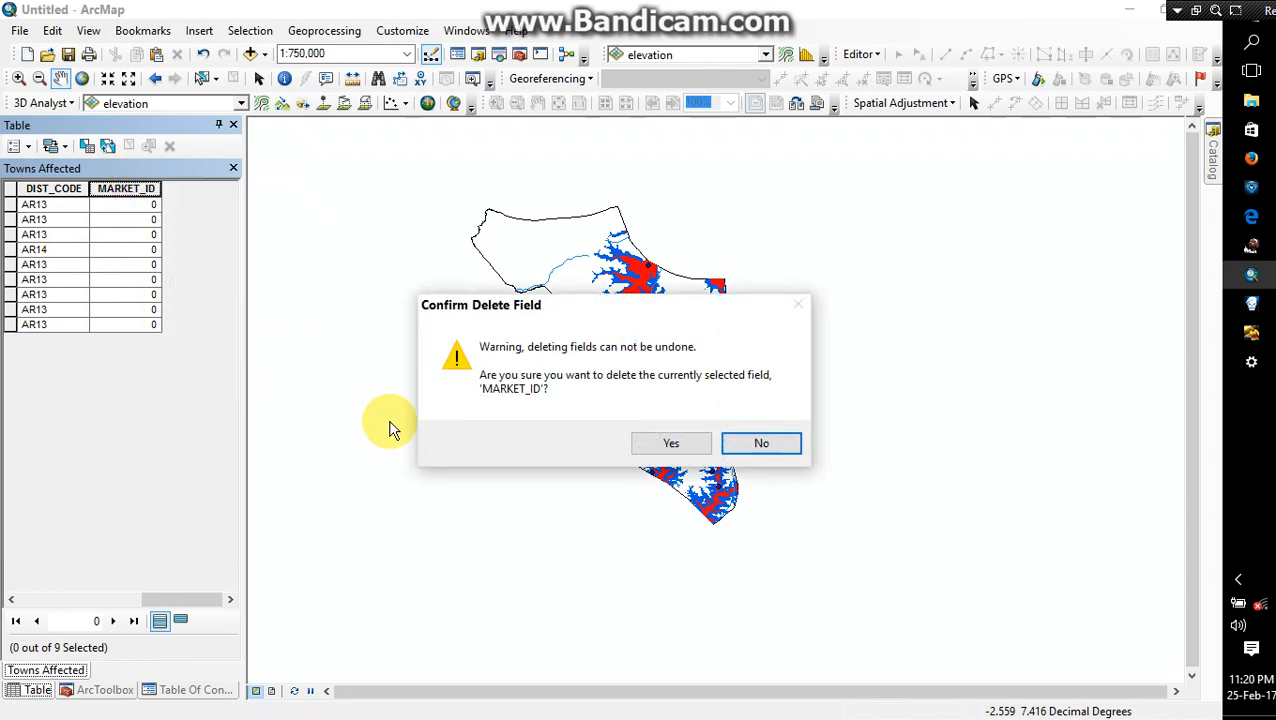
{"action": "left_click", "coordinate": [674, 441]}
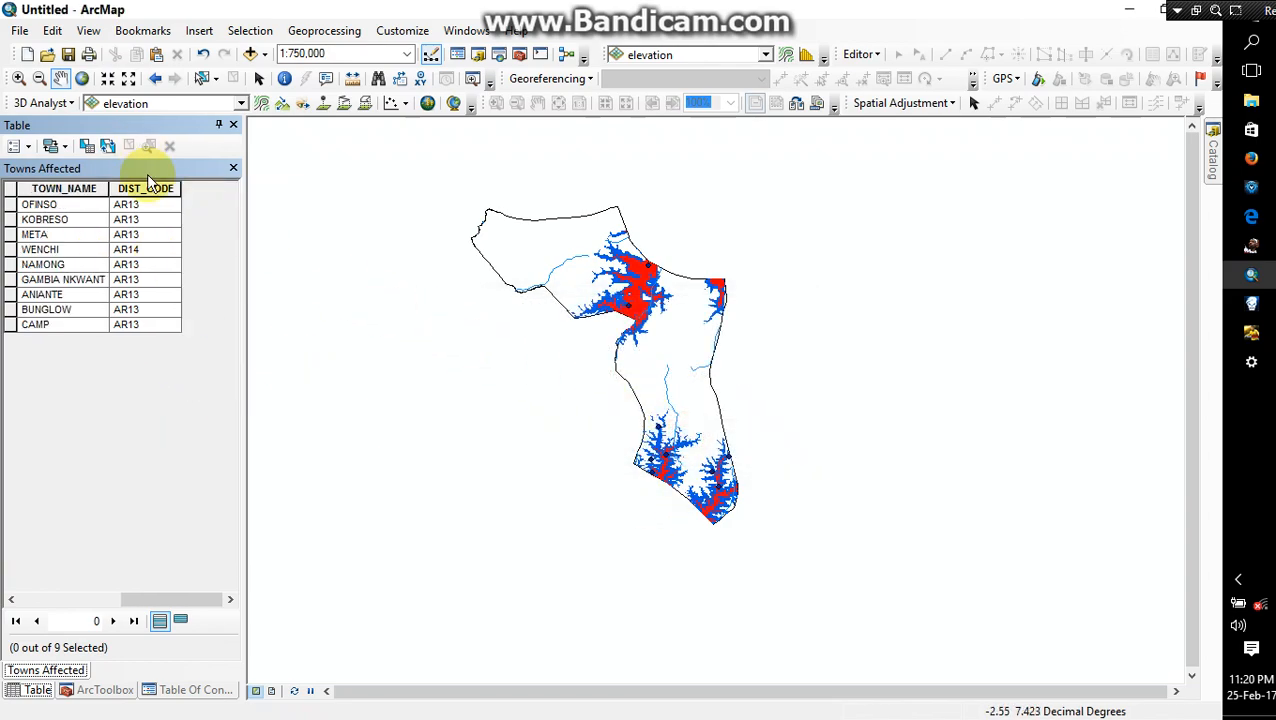
Delete the DIST_CODE field from the Towns Affected attribute table.
{"action": "right_click", "coordinate": [153, 187]}
{"action": "left_click", "coordinate": [238, 394]}
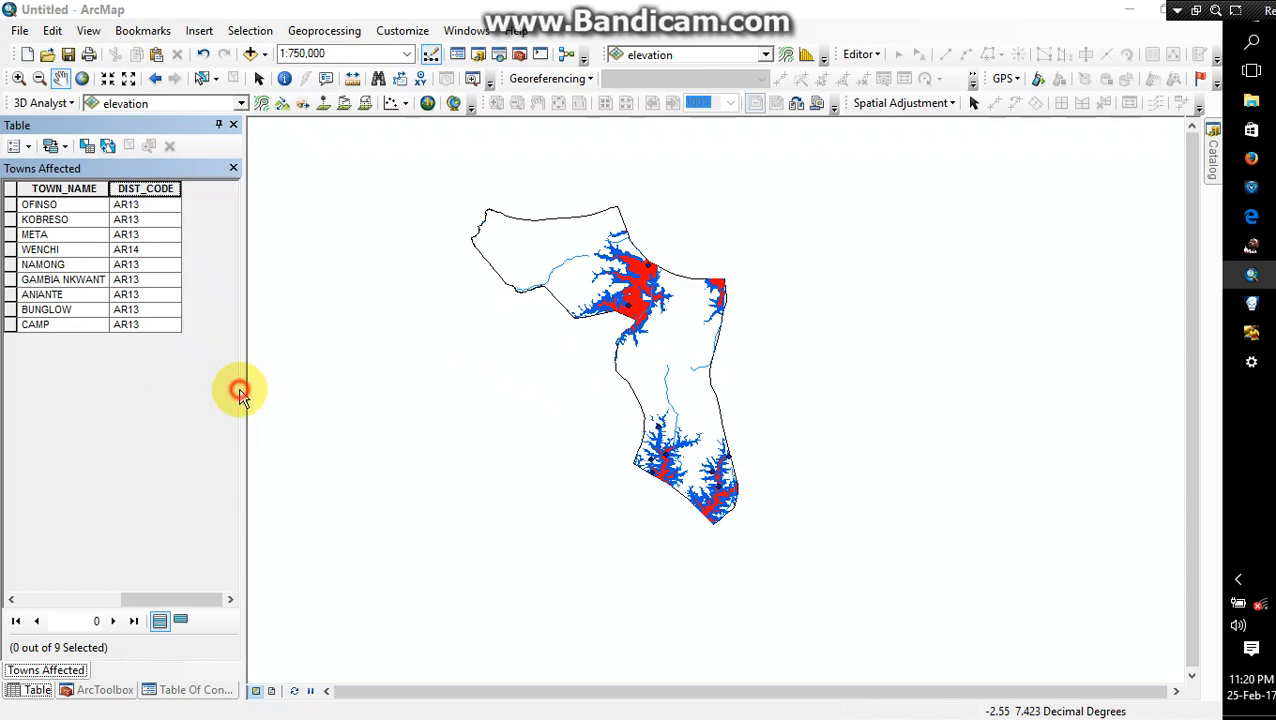
{"action": "left_click", "coordinate": [672, 444]}
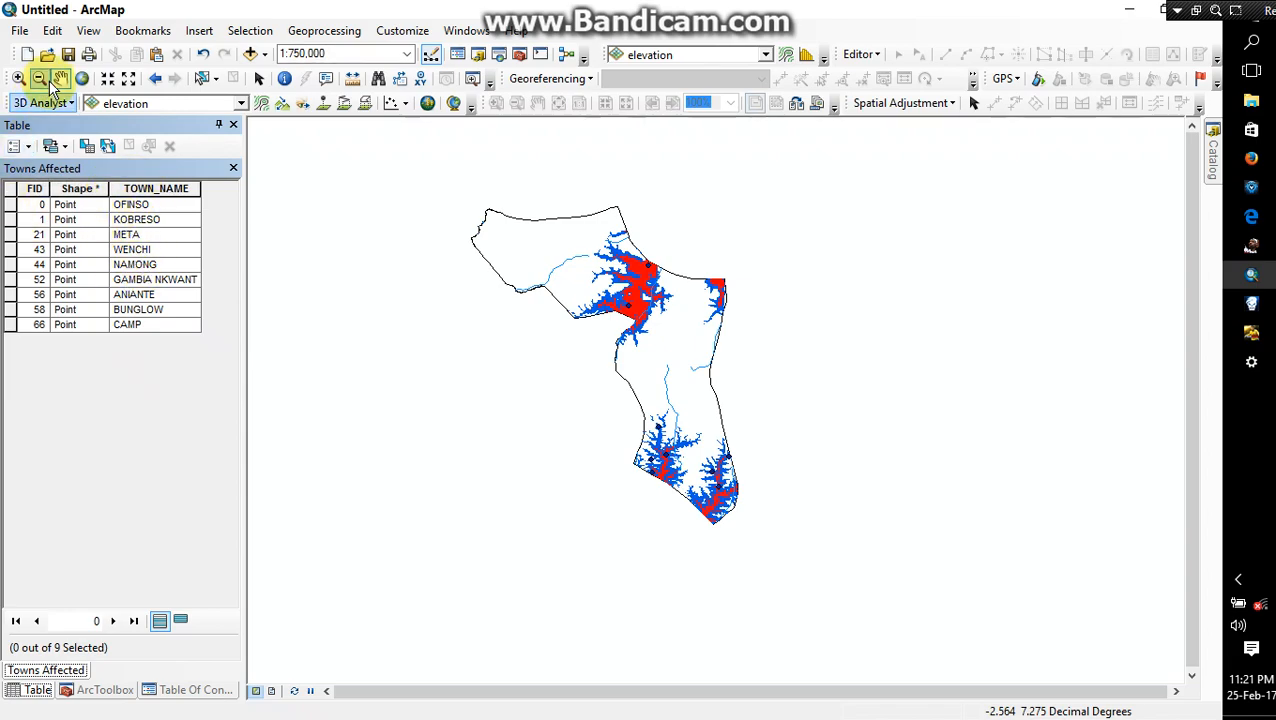
Add a field named Population of type Long Integer to the Towns Affected table.
{"action": "left_click", "coordinate": [30, 146]}
{"action": "left_click", "coordinate": [64, 277]}
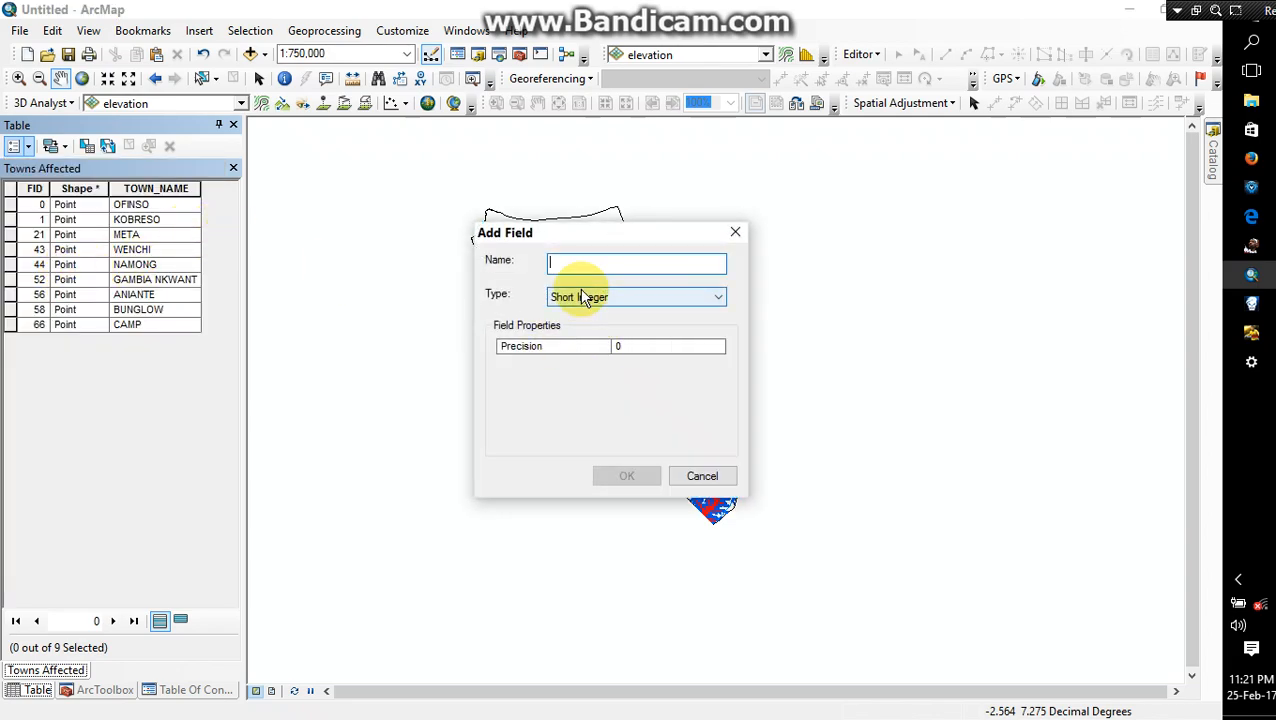
{"action": "type", "text": "Population"}
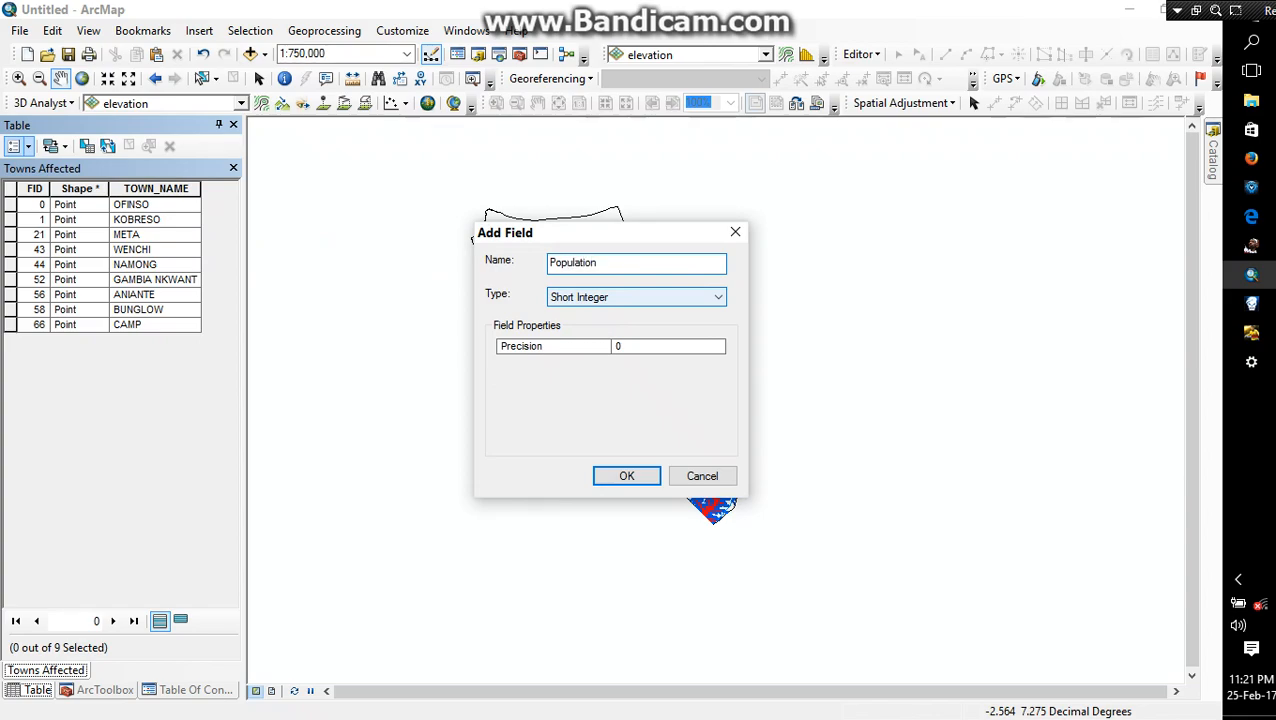
{"action": "left_click", "coordinate": [592, 298]}
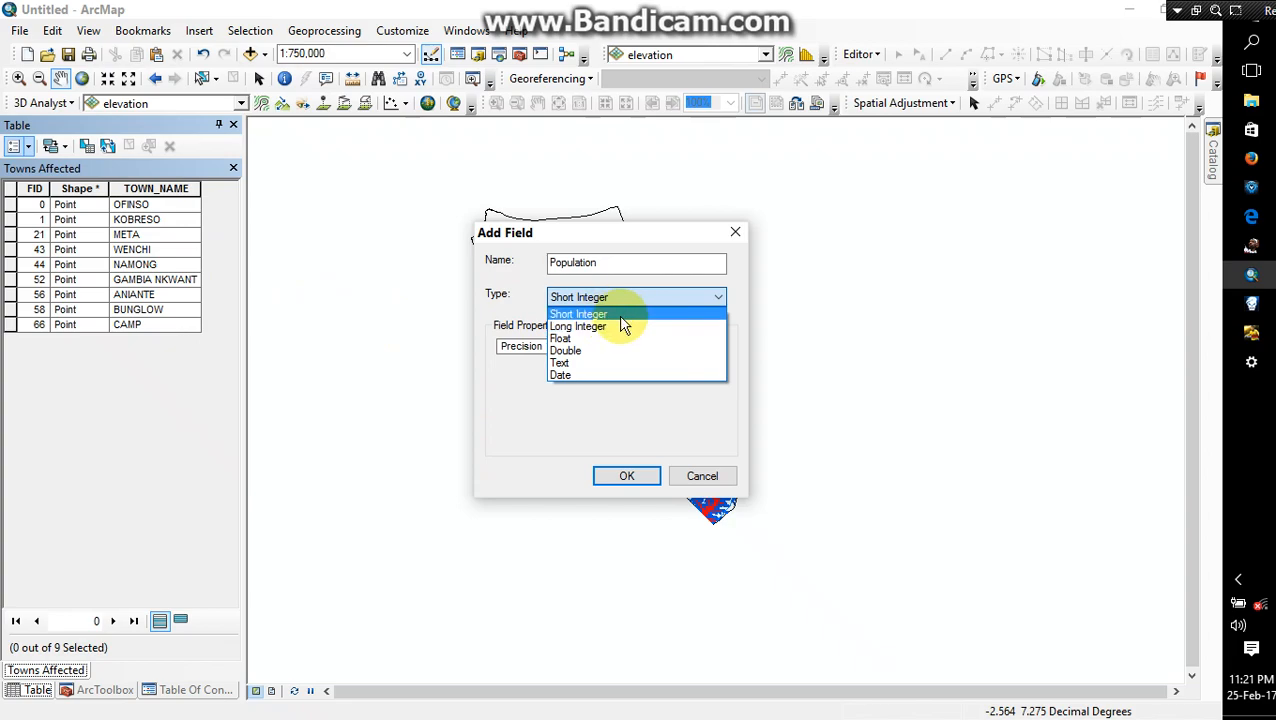
{"action": "left_click", "coordinate": [606, 327]}
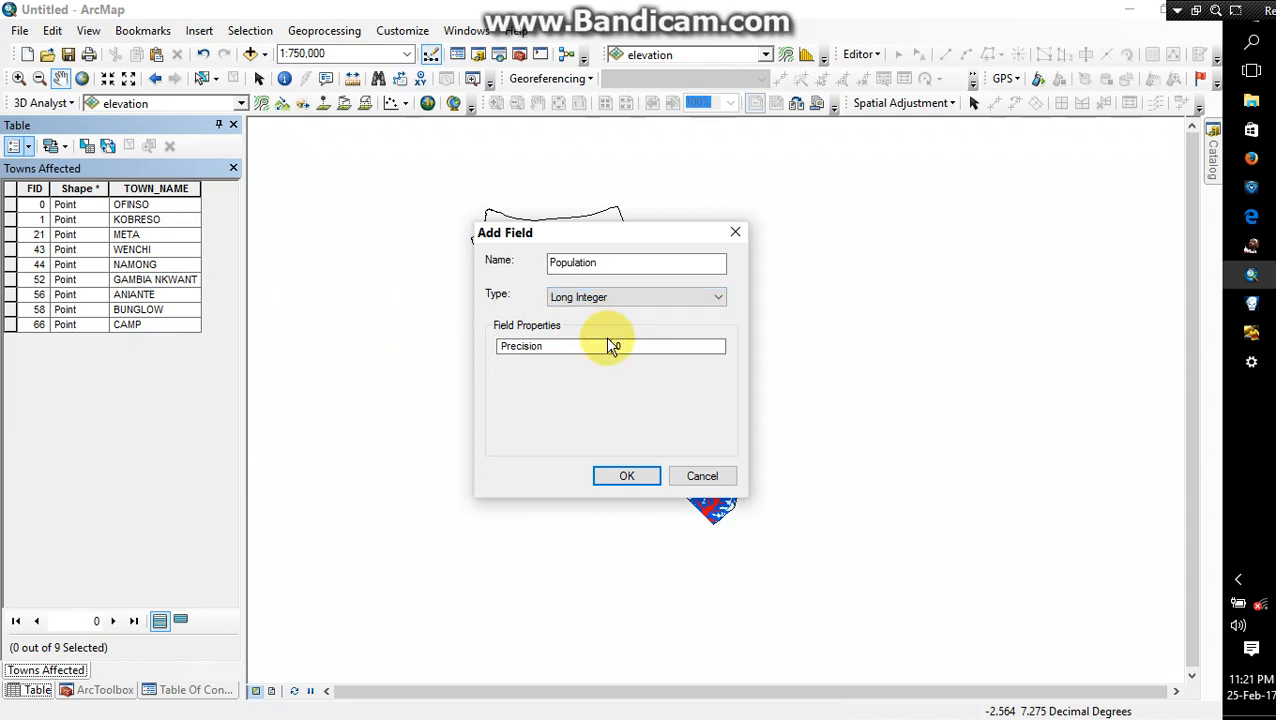
{"action": "left_click", "coordinate": [628, 478]}
{"action": "left_click", "coordinate": [208, 603]}
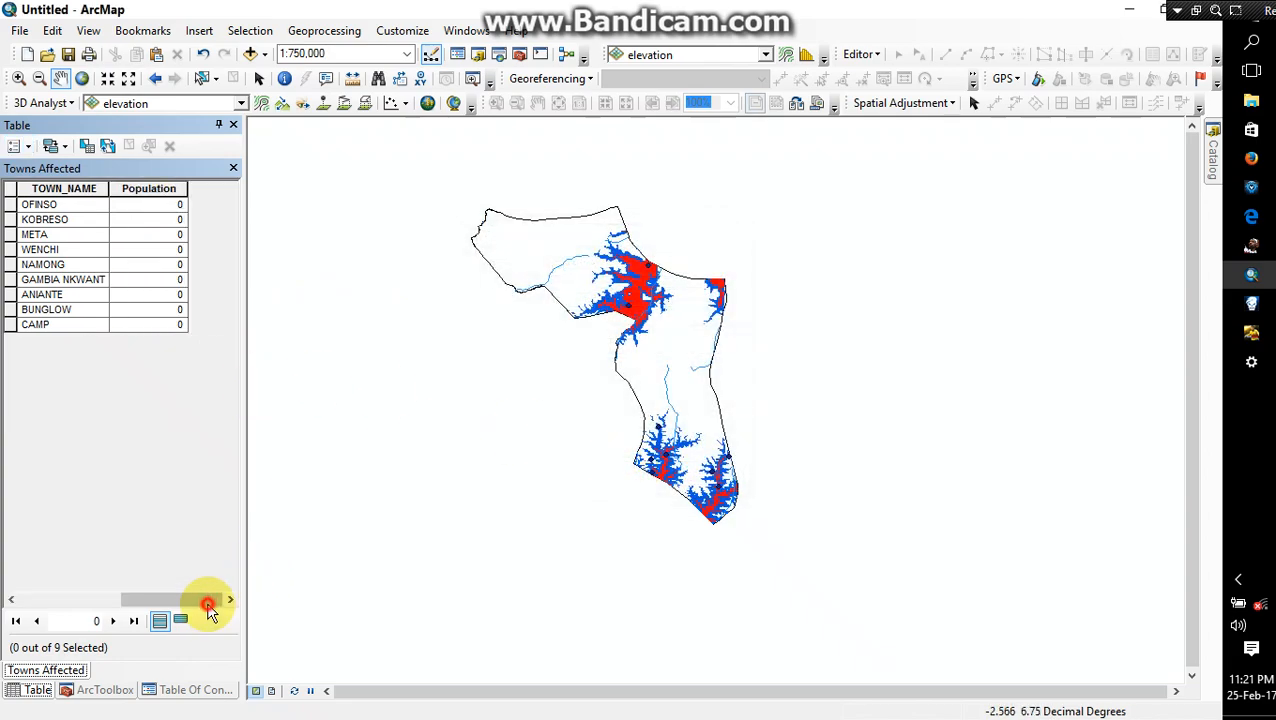
Make sure the Editor toolbar is enabled and start an edit session on the Towns Affected layer.
{"action": "left_click", "coordinate": [145, 205]}
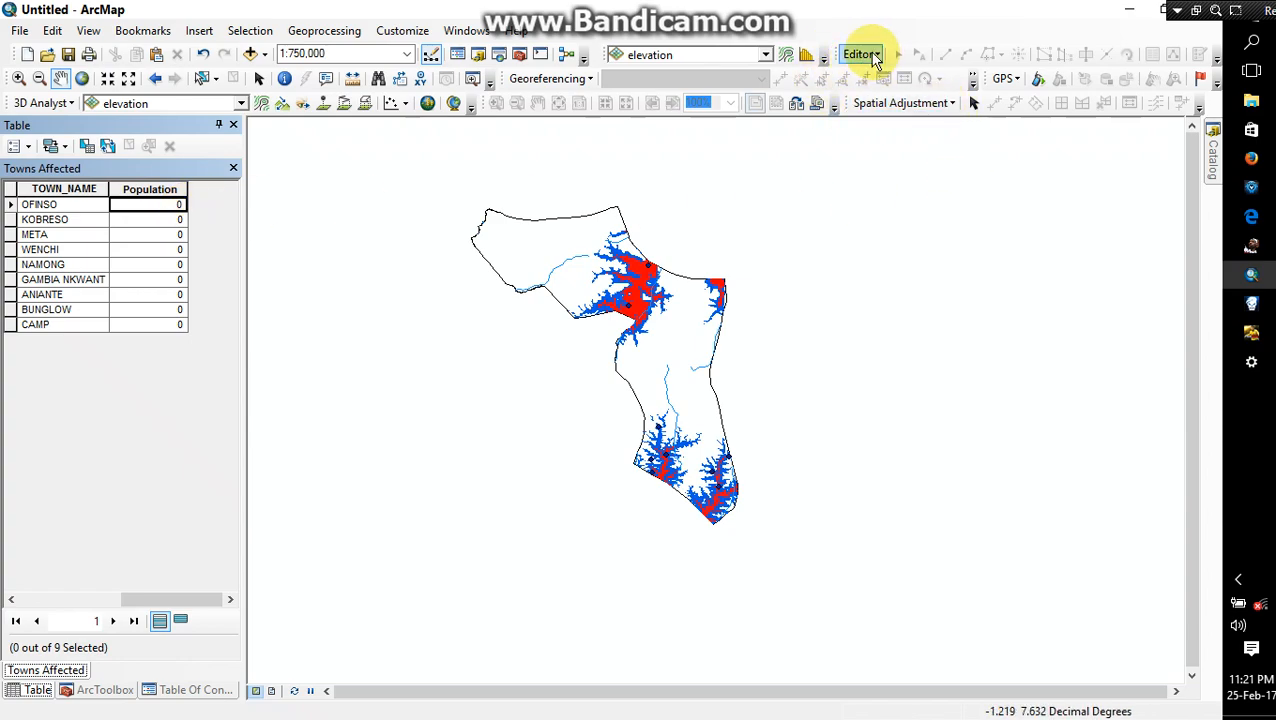
{"action": "left_click", "coordinate": [420, 34]}
{"action": "mouse_move", "coordinate": [443, 58]}
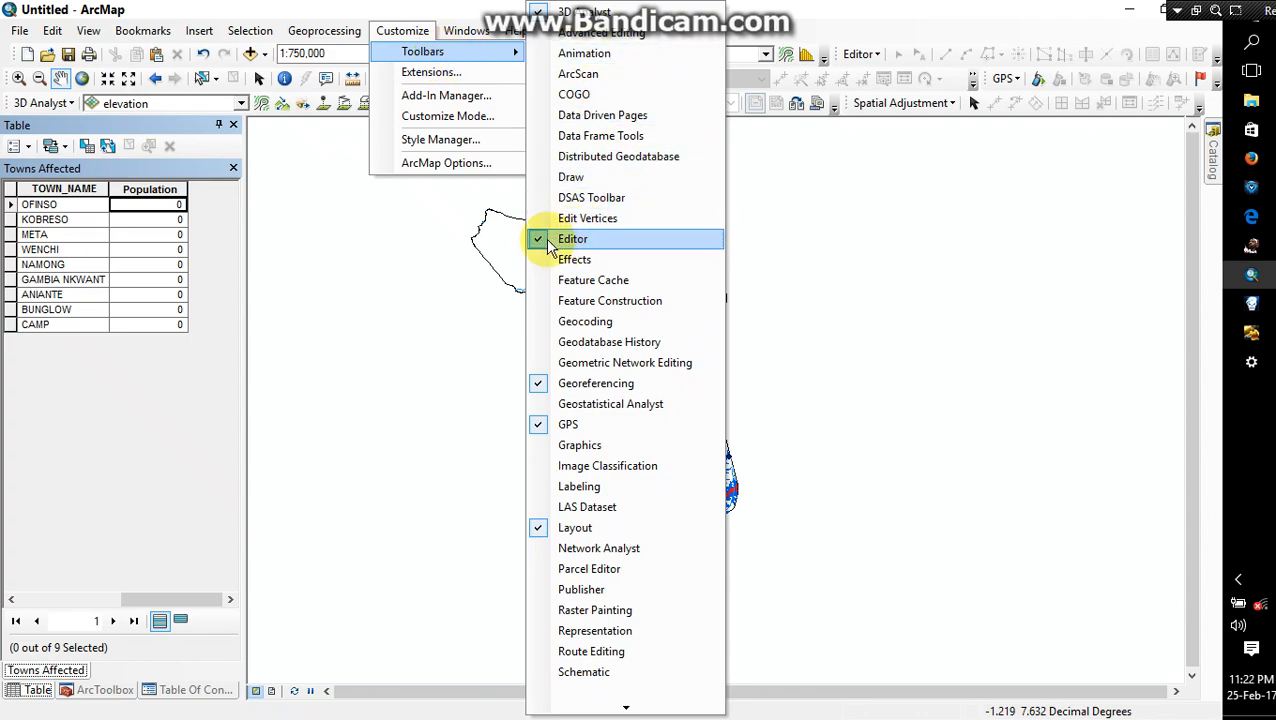
{"action": "left_click", "coordinate": [898, 11]}
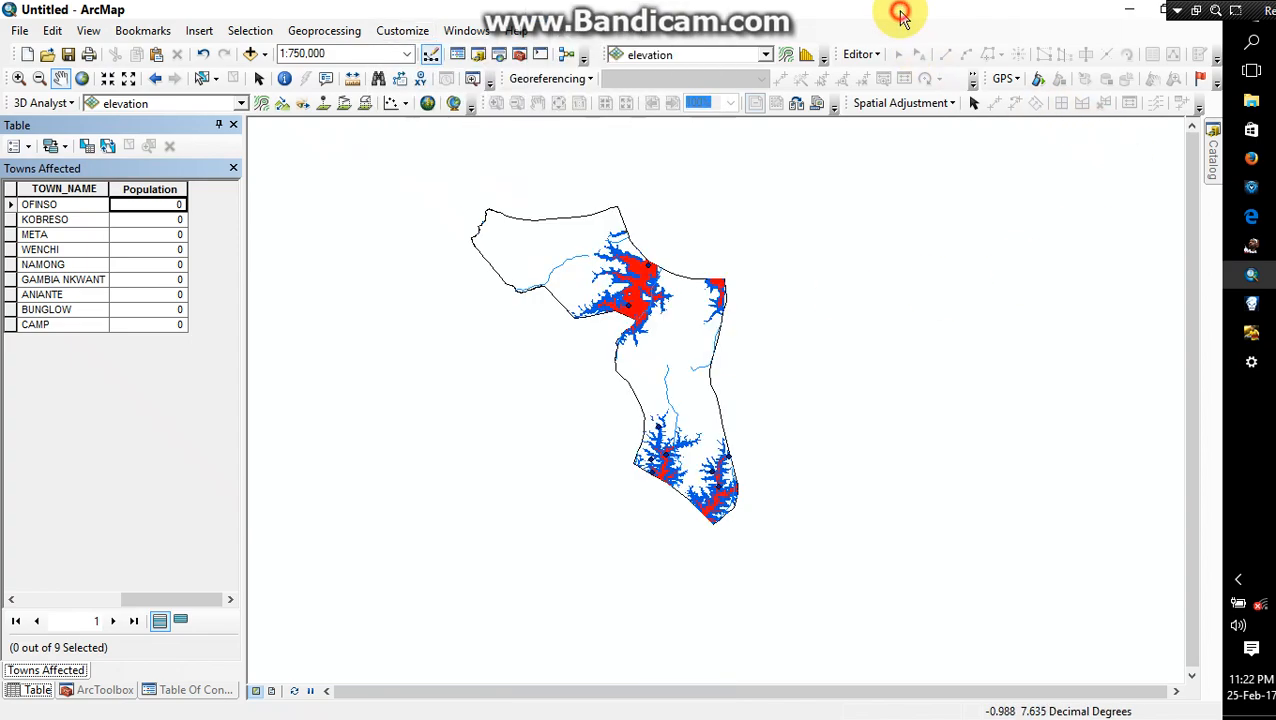
{"action": "left_click", "coordinate": [868, 54]}
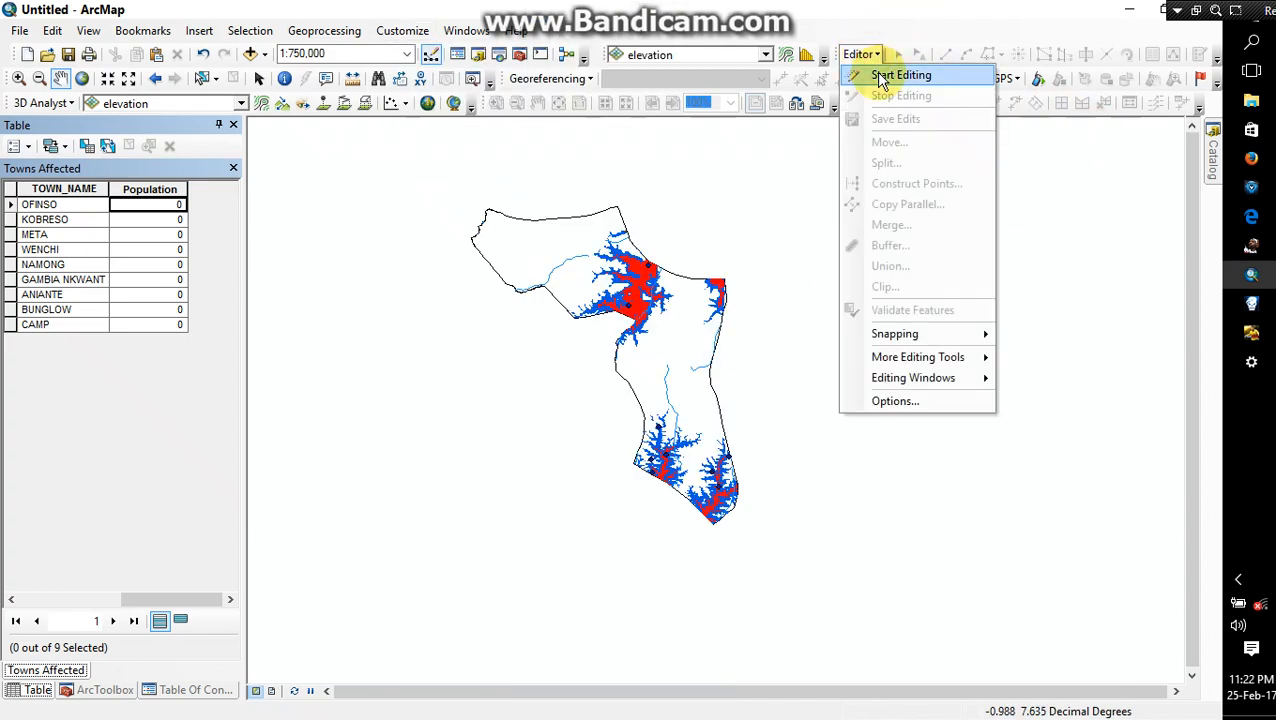
{"action": "left_click", "coordinate": [900, 76]}
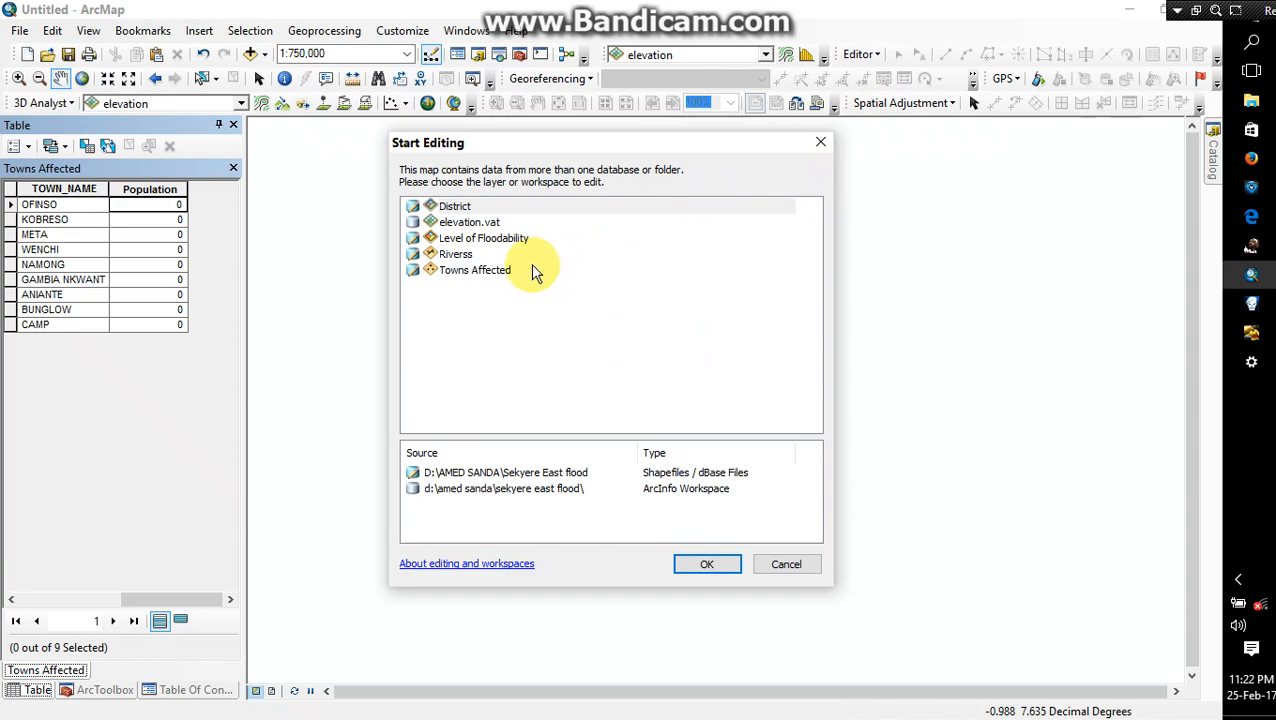
{"action": "left_click", "coordinate": [466, 270]}
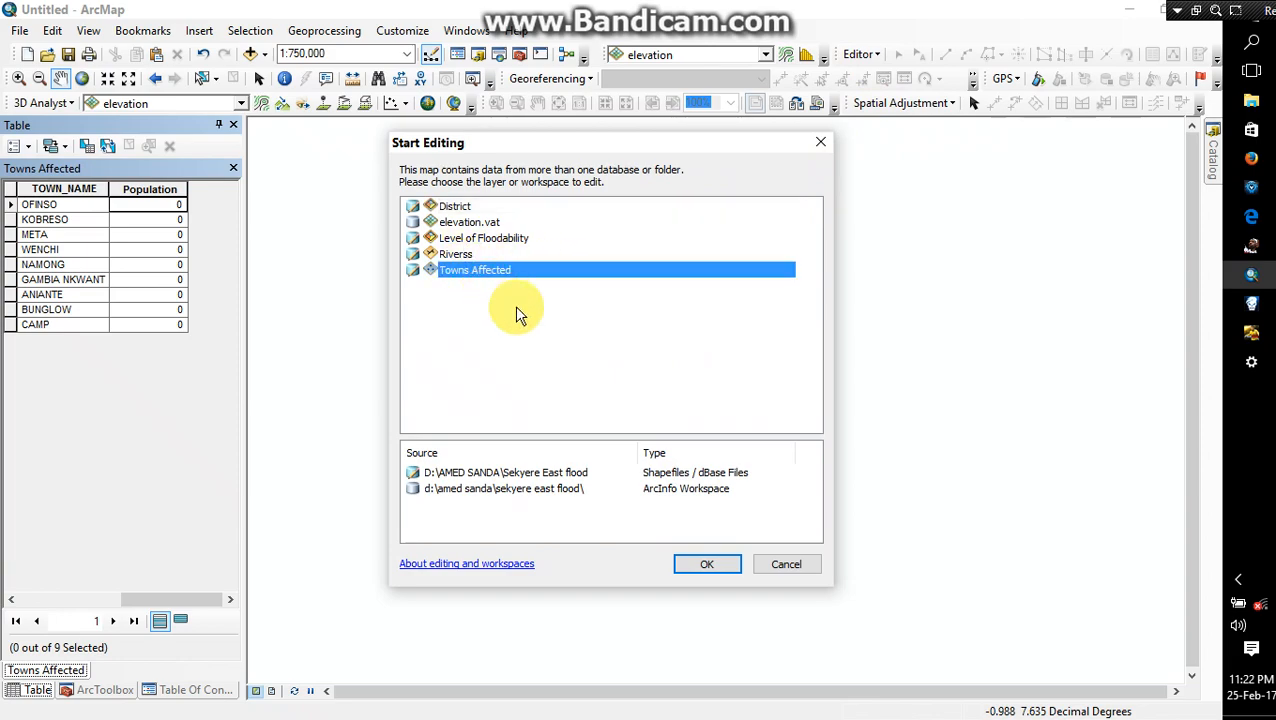
{"action": "left_click", "coordinate": [683, 558]}
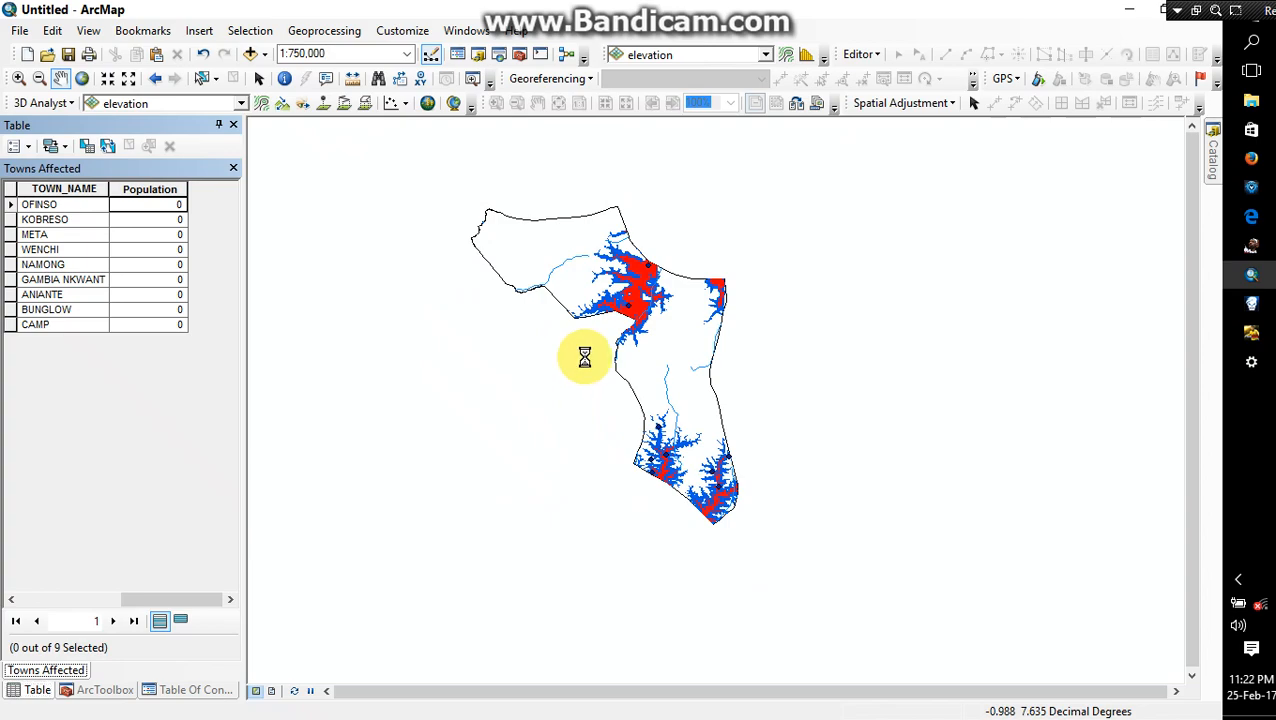
Enter Population values of 89450 for OFINSO, 3456 for KOBRESO, 2354 for META and 2478 for WENCHI.
{"action": "left_click", "coordinate": [150, 204]}
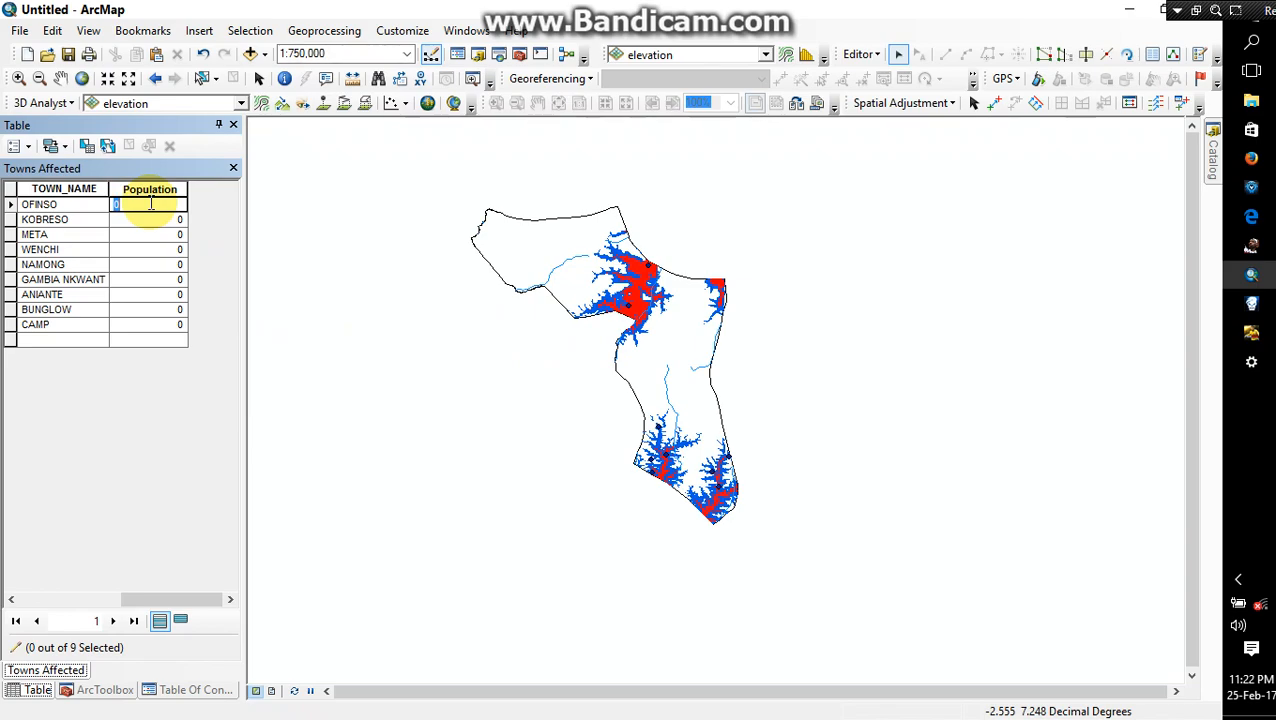
{"action": "type", "text": "89450"}
{"action": "key", "text": "Return"}
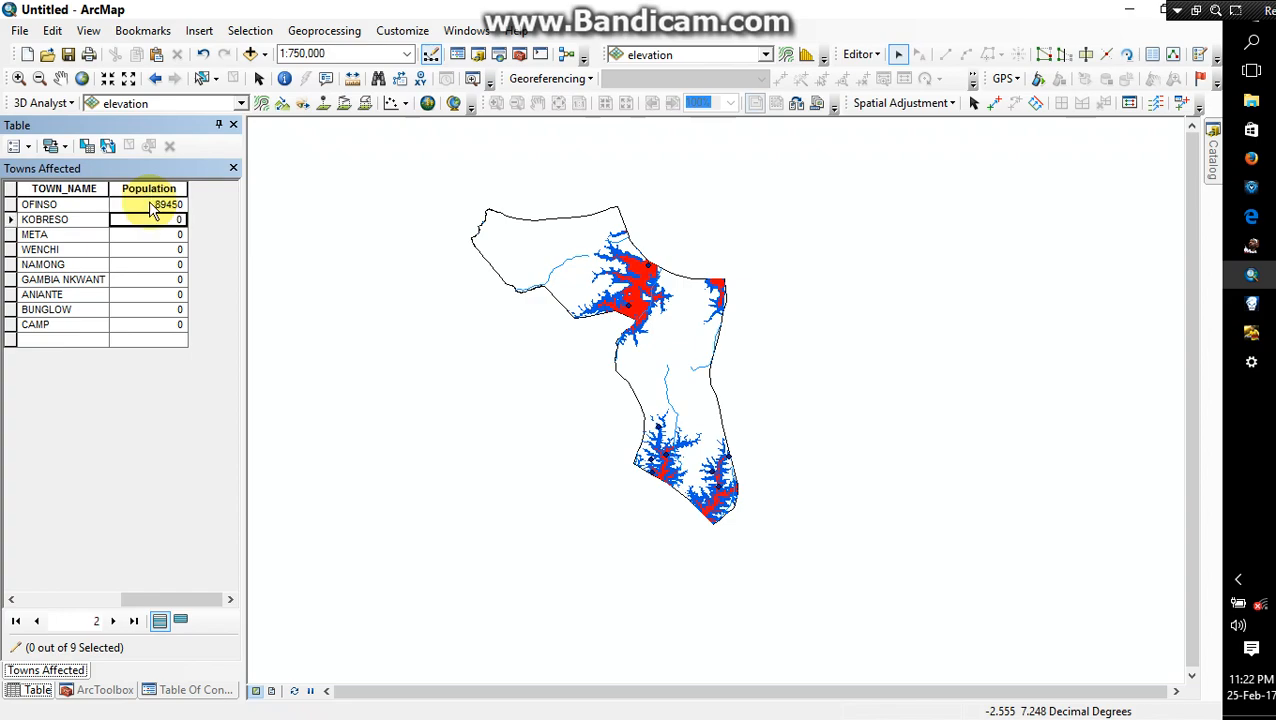
{"action": "type", "text": "3456"}
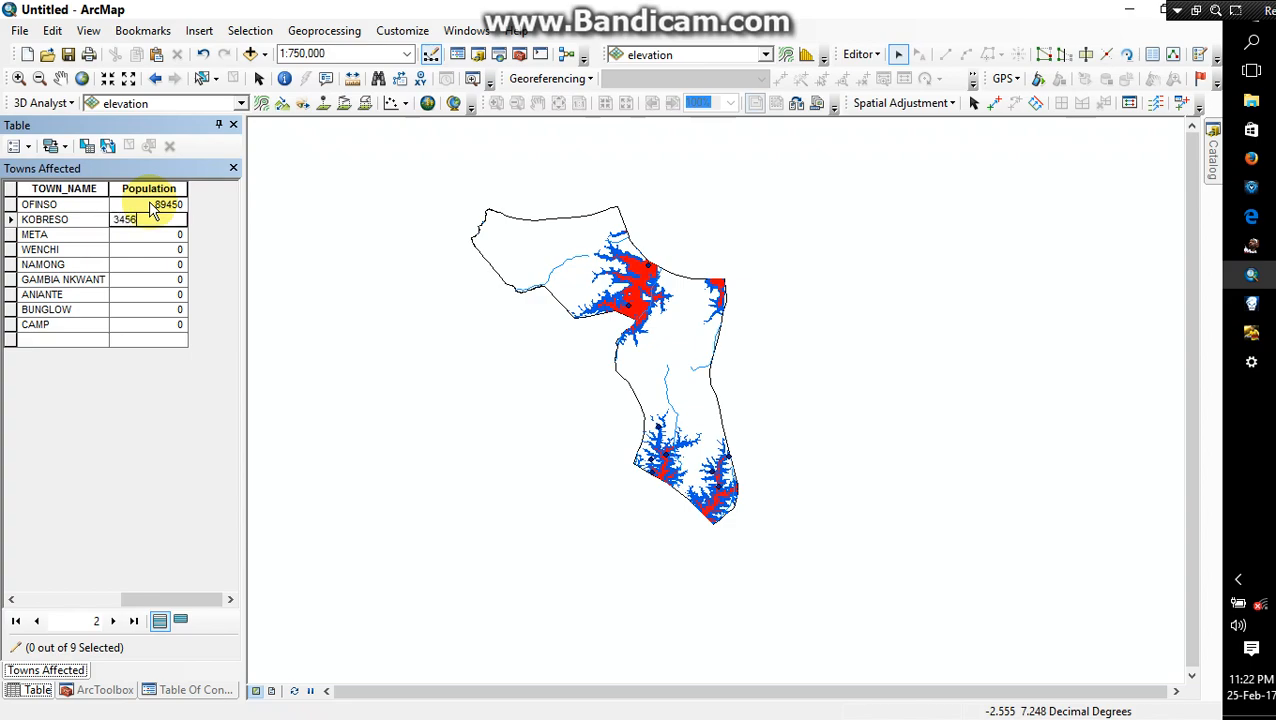
{"action": "key", "text": "Return"}
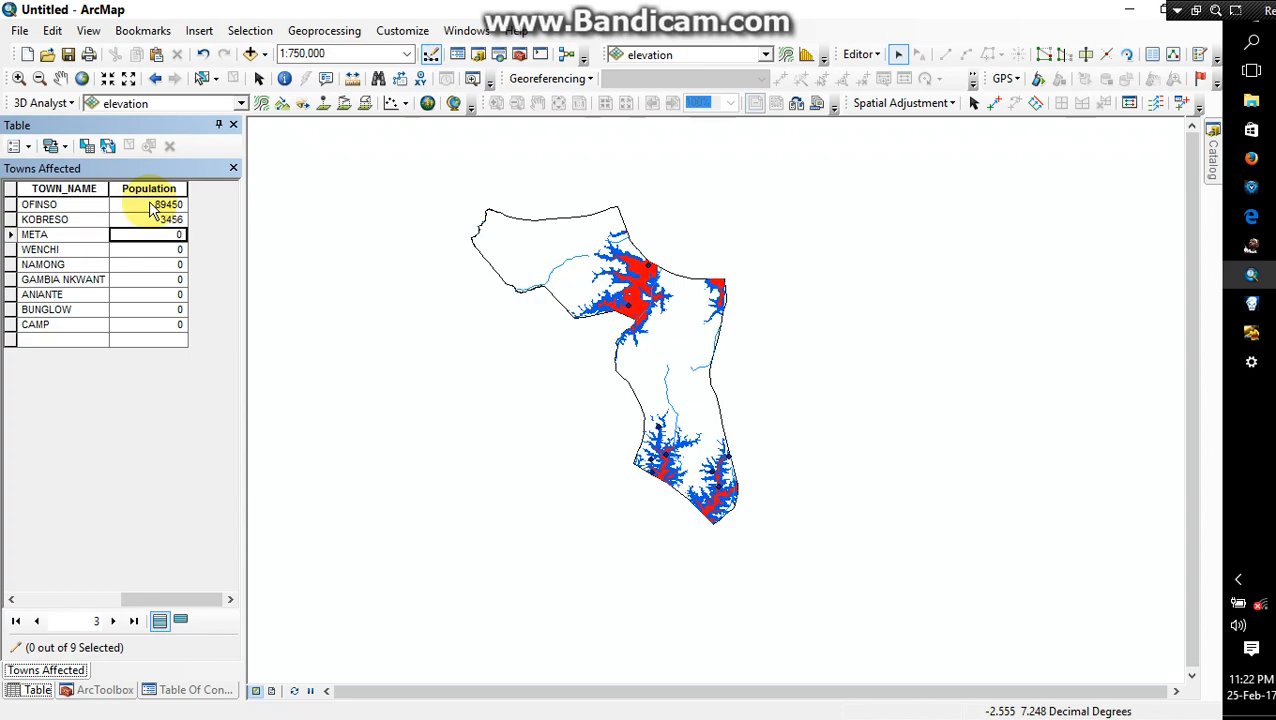
{"action": "type", "text": "2354"}
{"action": "key", "text": "Return"}
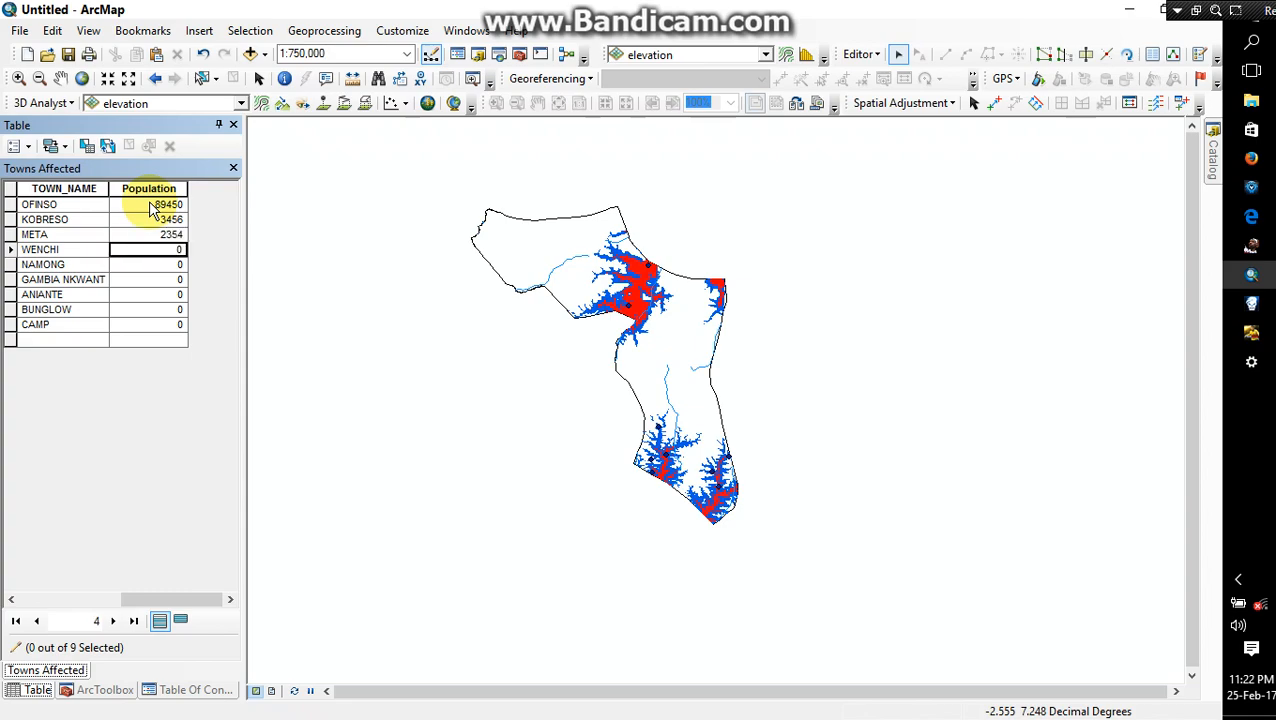
{"action": "type", "text": "2478"}
{"action": "key", "text": "Return"}
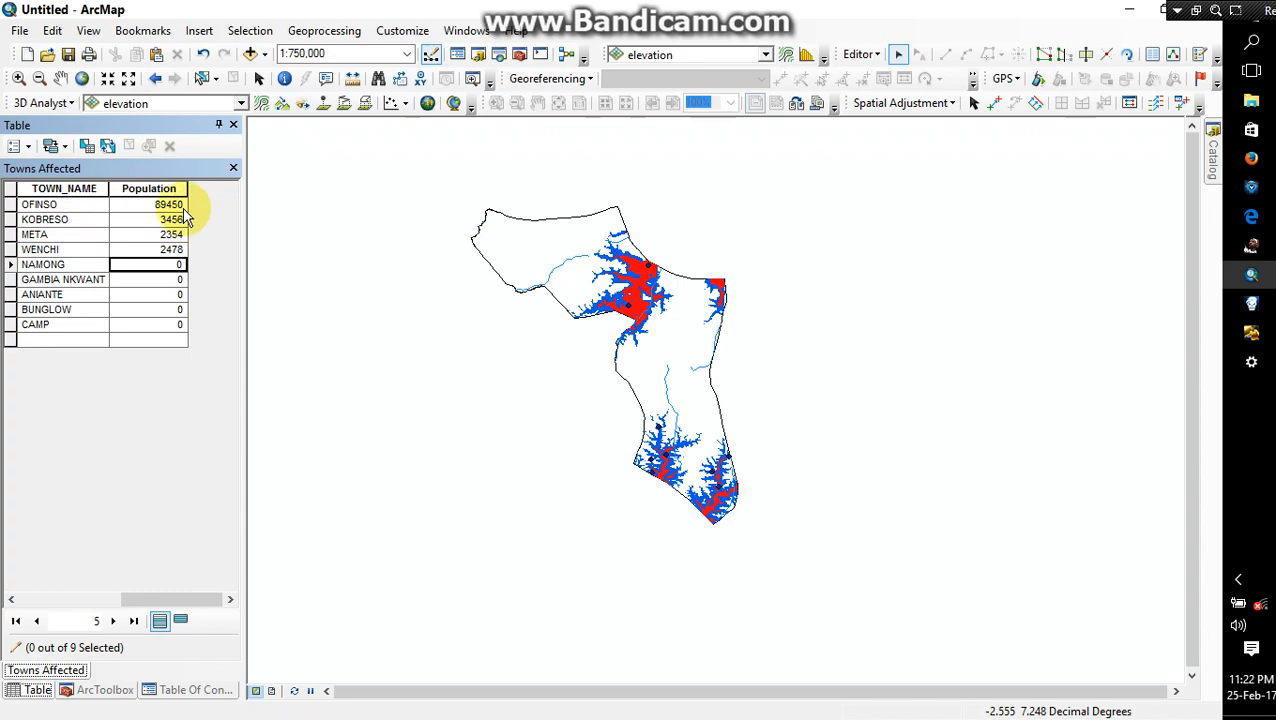
Correct the Population values to 13456 for KOBRESO, 32354 for META and 52478 for WENCHI.
{"action": "left_click", "coordinate": [160, 220]}
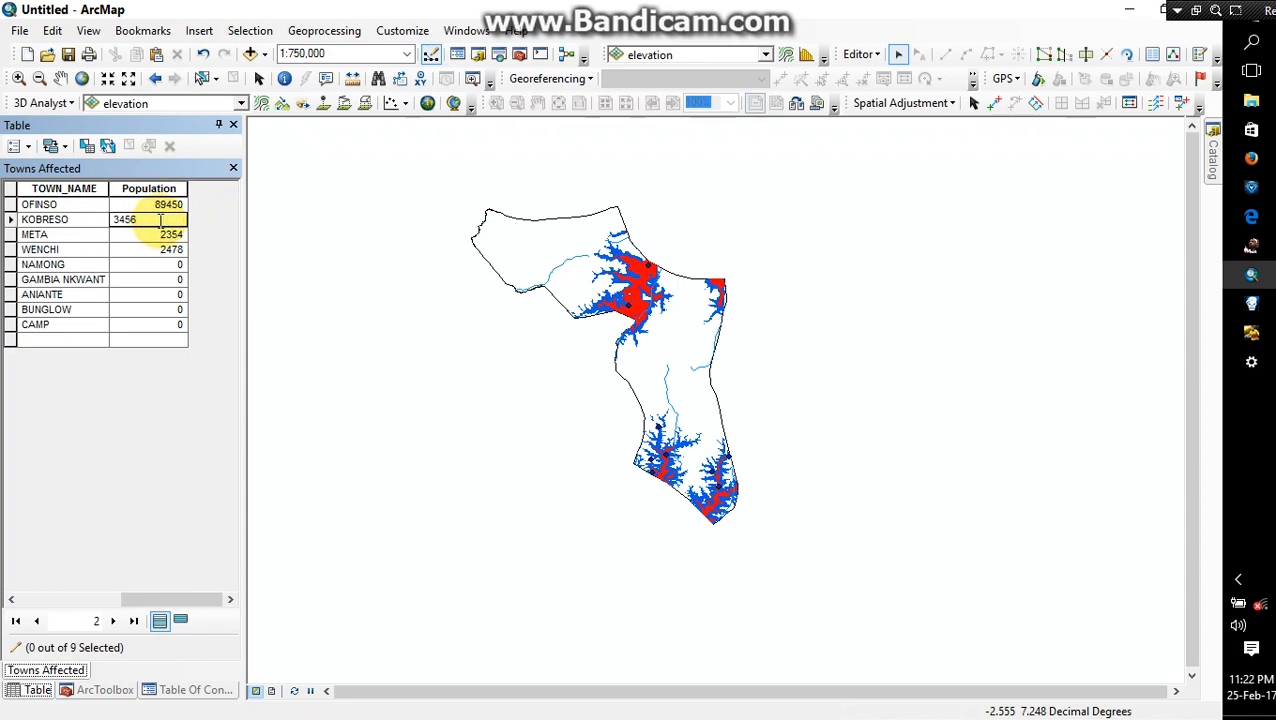
{"action": "type", "text": "1"}
{"action": "left_click", "coordinate": [160, 236]}
{"action": "type", "text": "3"}
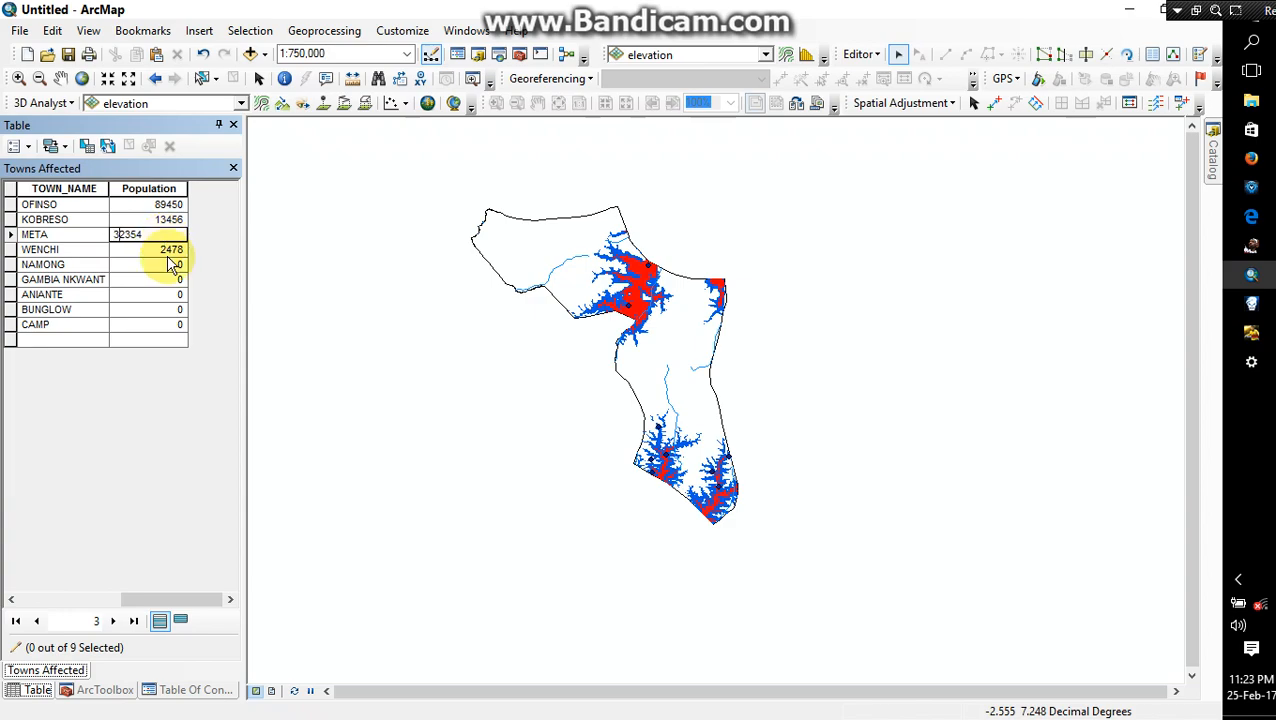
{"action": "left_click", "coordinate": [163, 249]}
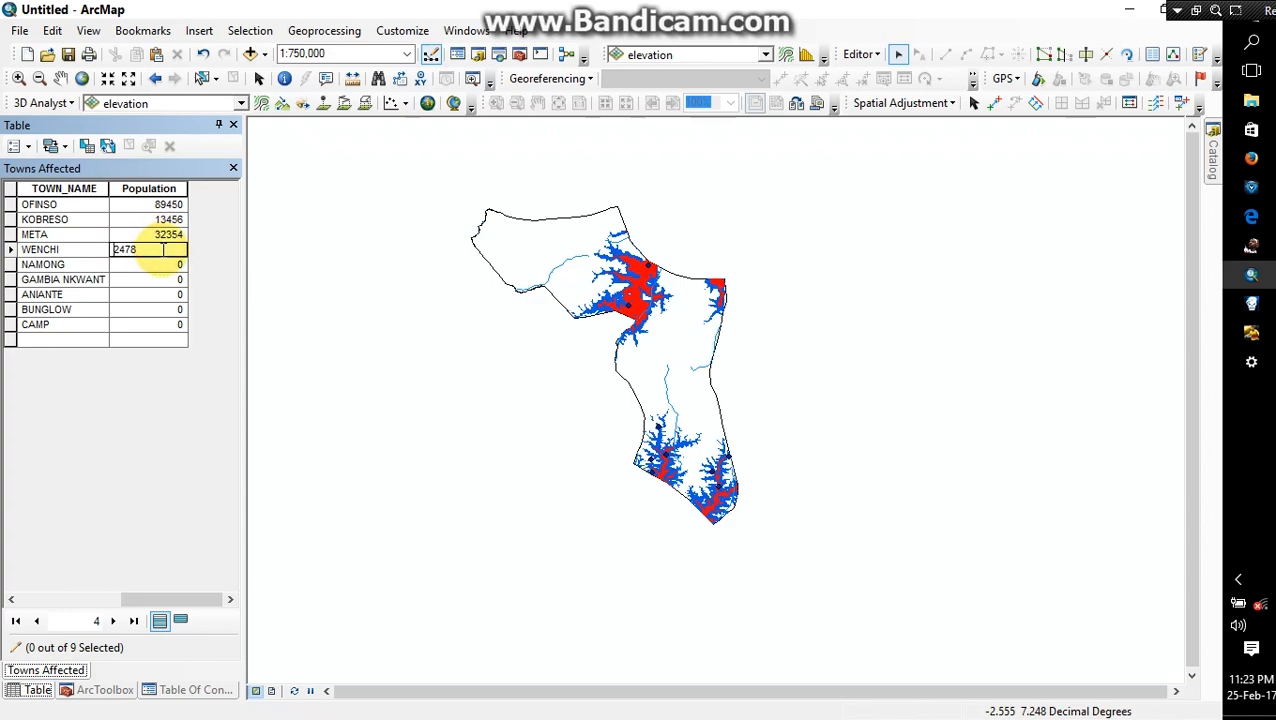
{"action": "type", "text": "5"}
Enter Population values of 8760 for NAMONG, 5673 for GAMBIA NKWANT, 57862 for ANIANTE, 89674 for BUNGLOW and 2134 for CAMP.
{"action": "left_click", "coordinate": [170, 266]}
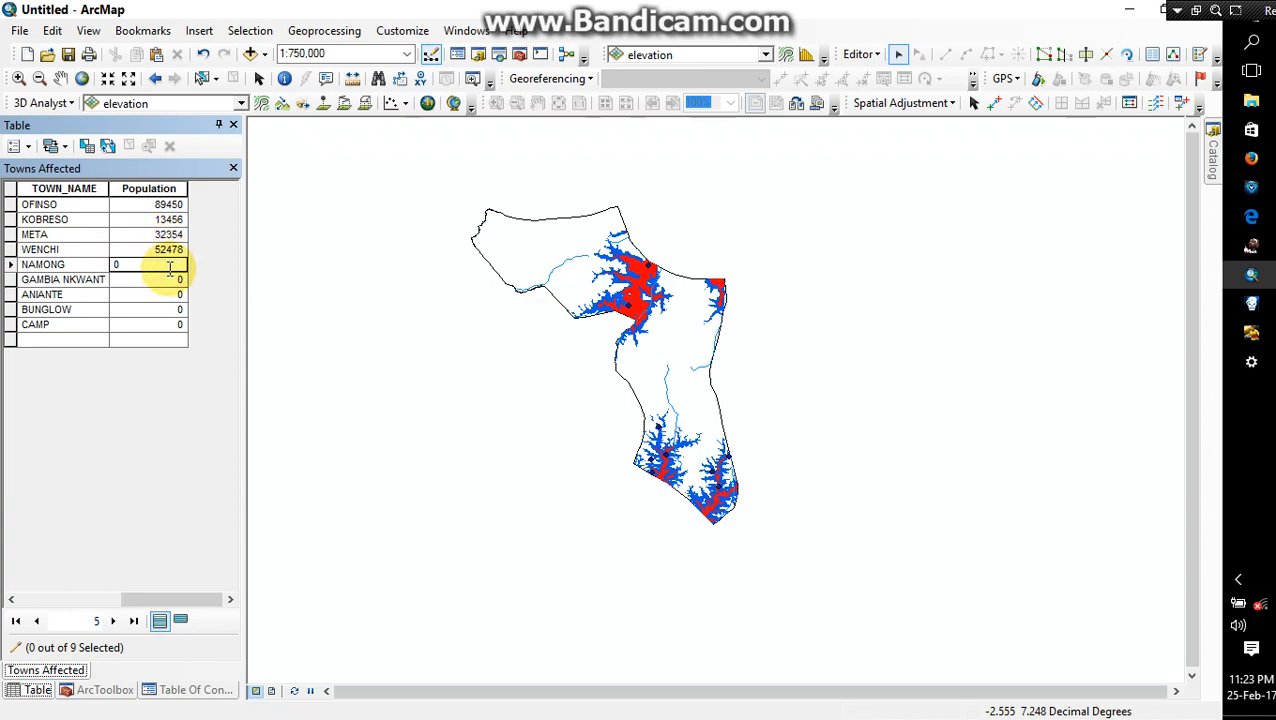
{"action": "type", "text": "876"}
{"action": "left_click", "coordinate": [172, 277]}
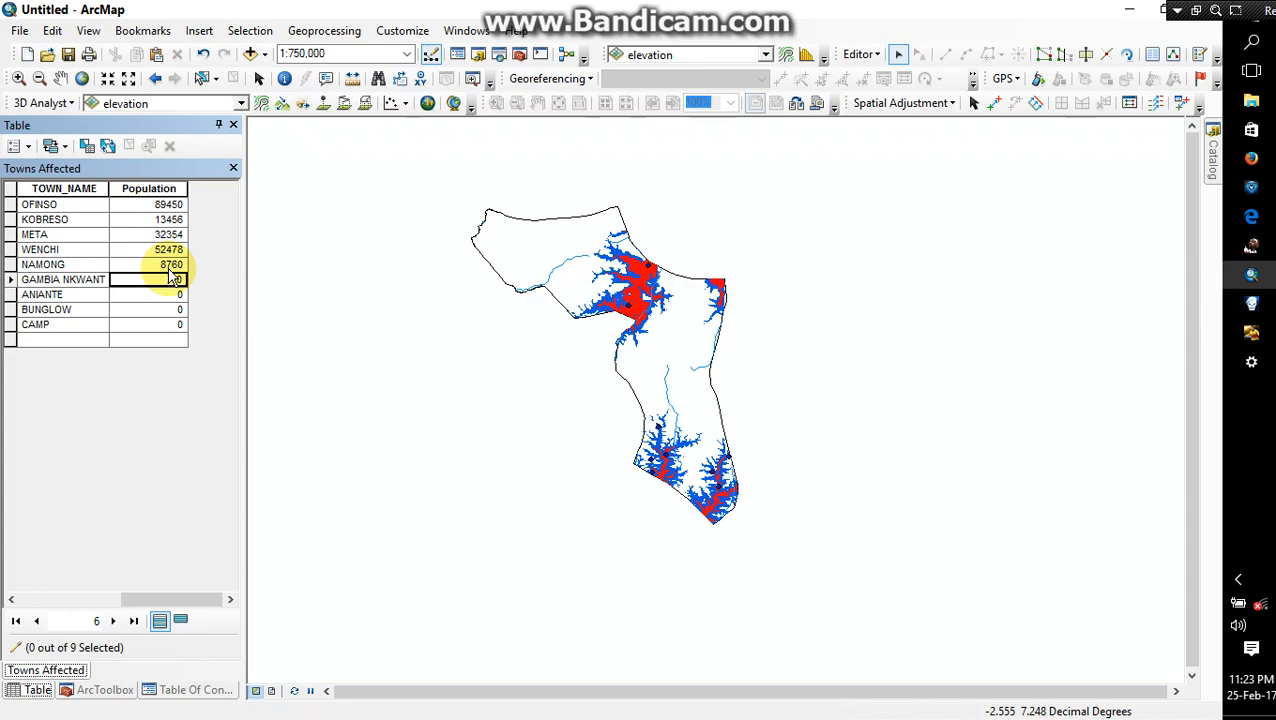
{"action": "type", "text": "5609"}
{"action": "key", "text": "Return"}
{"action": "type", "text": "578"}
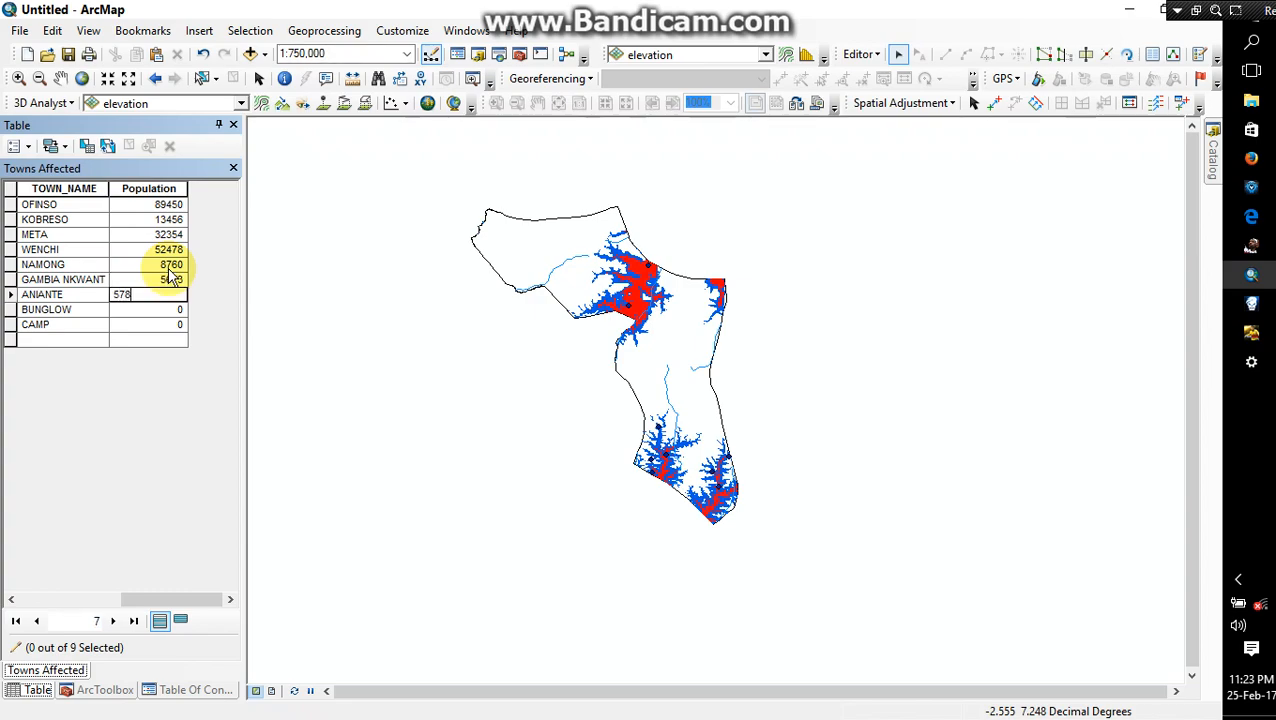
{"action": "type", "text": "62"}
{"action": "key", "text": "Return"}
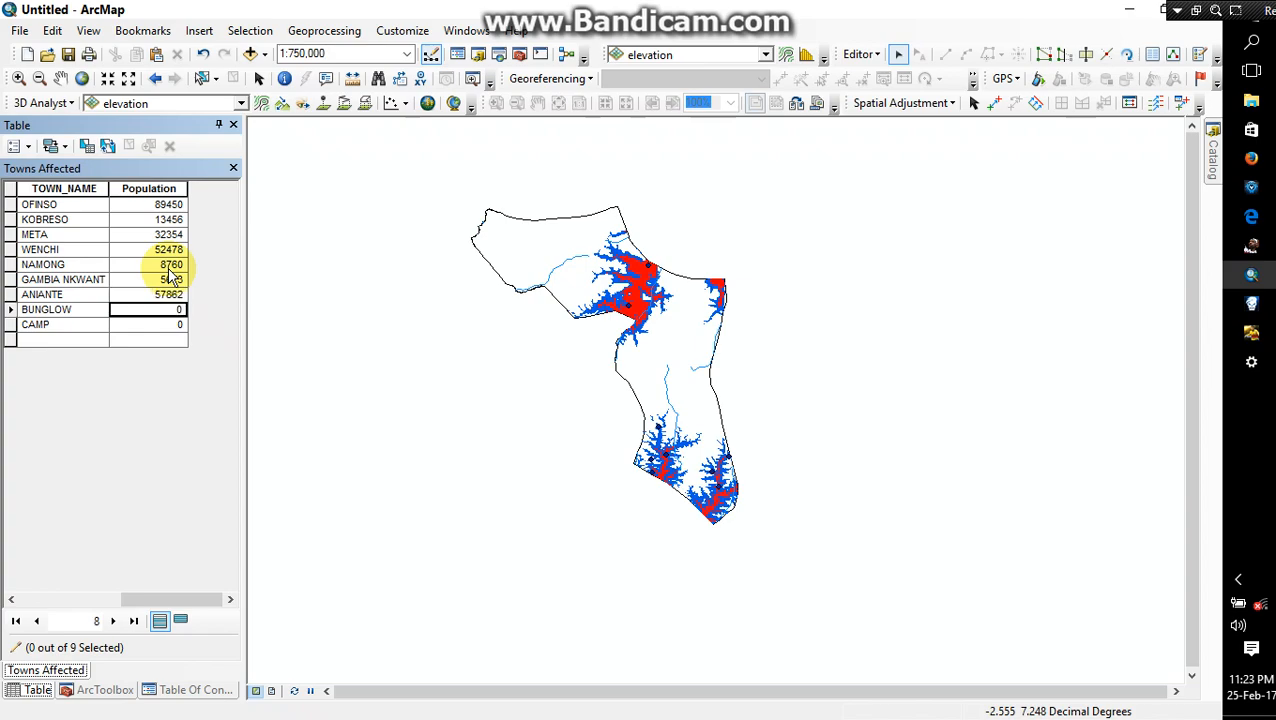
{"action": "type", "text": "89674"}
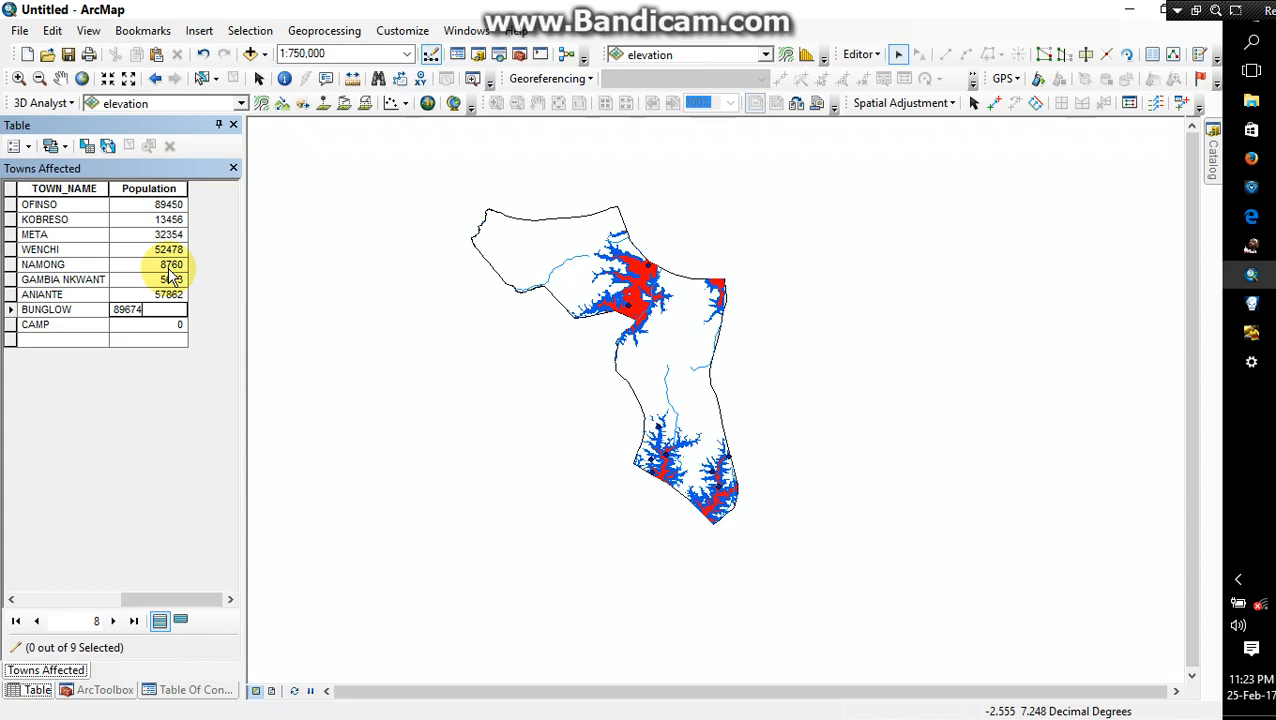
{"action": "key", "text": "Return"}
{"action": "type", "text": "2134"}
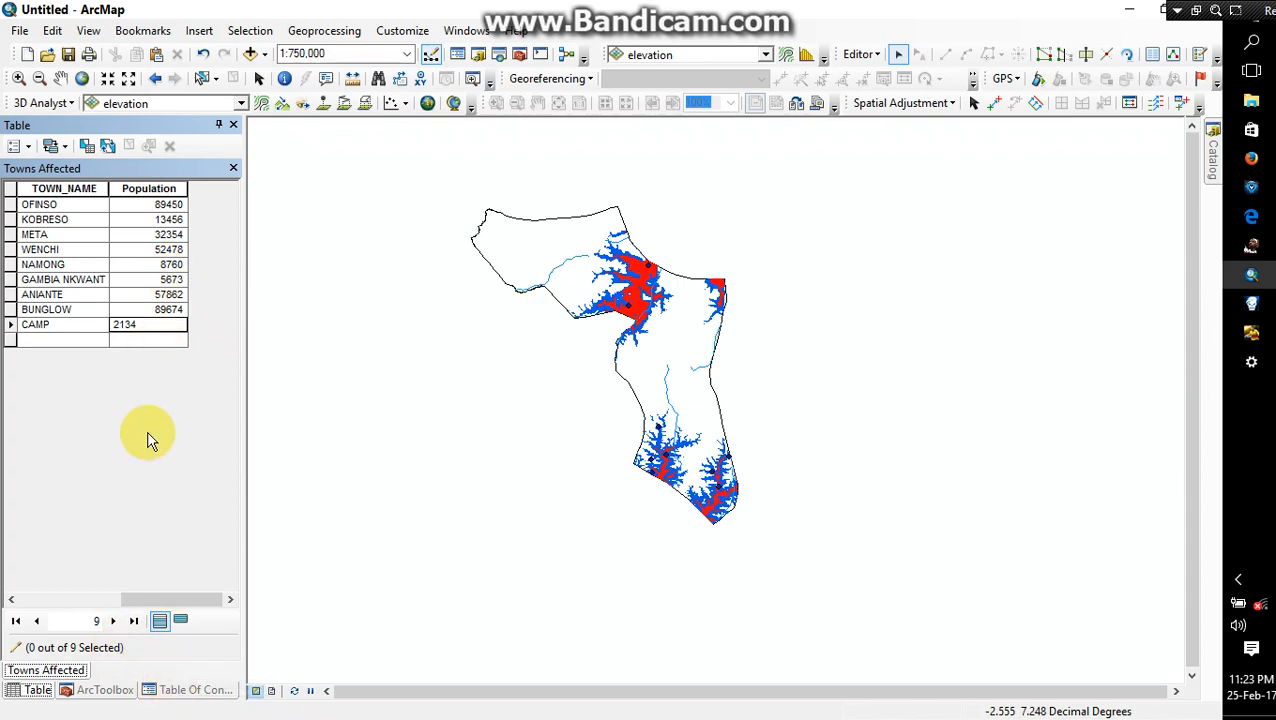
Stop the edit session on the Towns Affected layer and save the edits.
{"action": "left_click", "coordinate": [860, 54]}
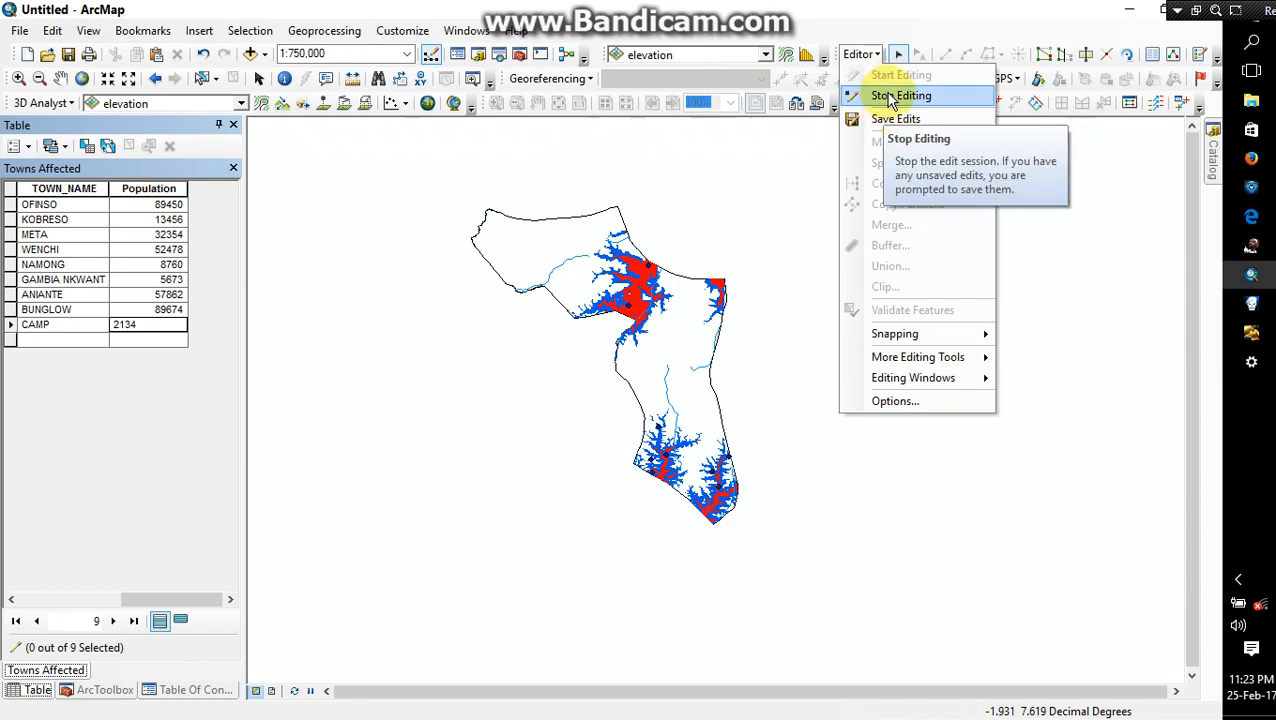
{"action": "left_click", "coordinate": [893, 96]}
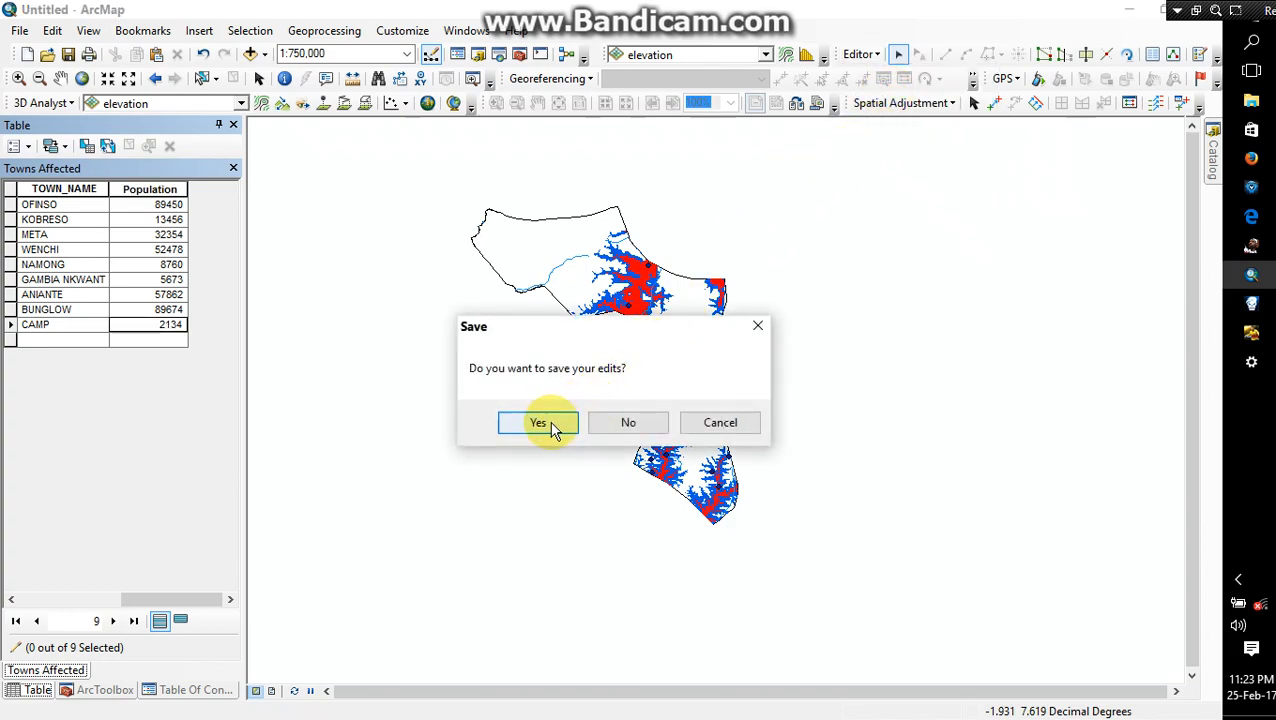
{"action": "left_click", "coordinate": [540, 423]}
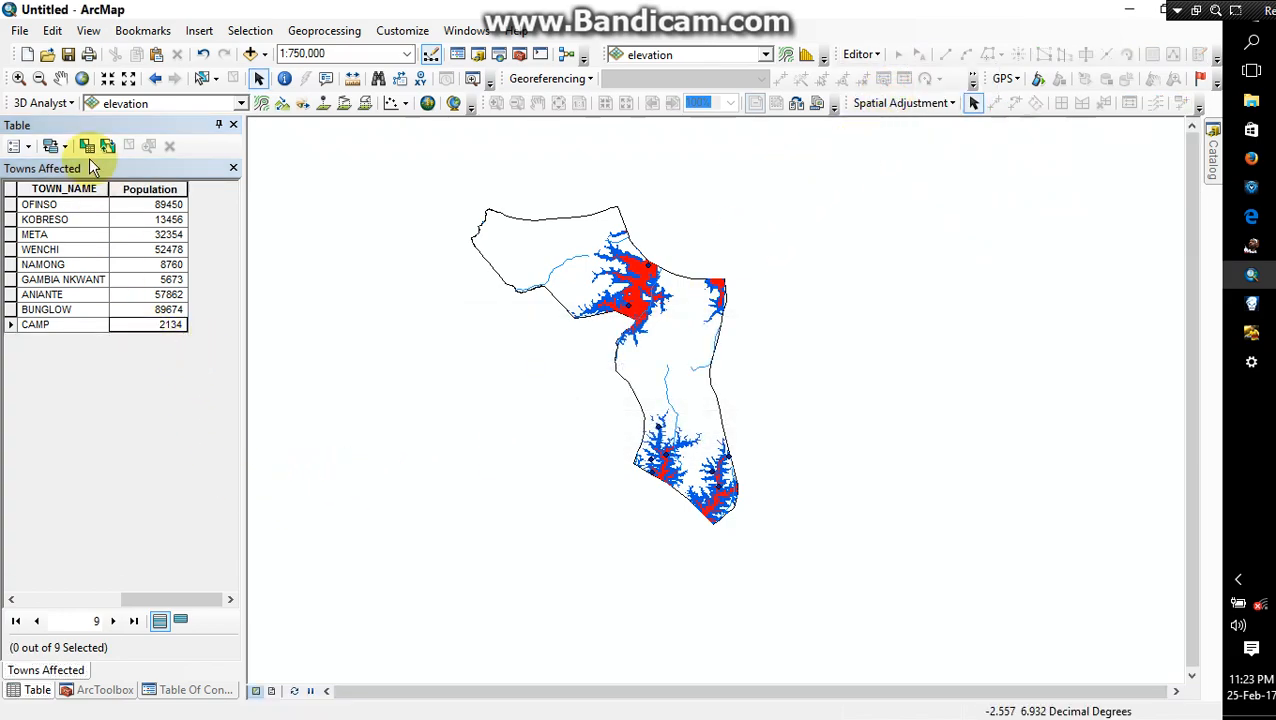
Change the Most floodable class symbol in the Level of Floodability layer to the Lake style with outline width 0.
{"action": "left_click", "coordinate": [178, 690]}
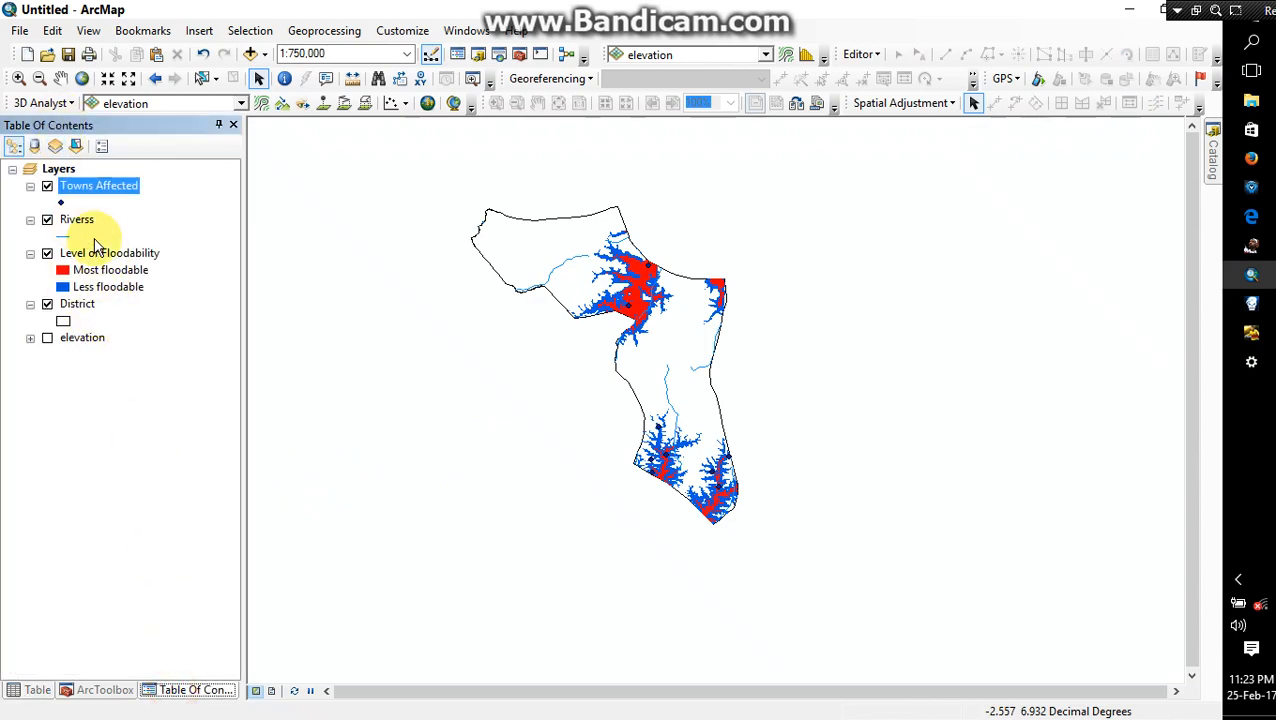
{"action": "scroll", "coordinate": [705, 375], "scroll_direction": "down", "scroll_amount": 1}
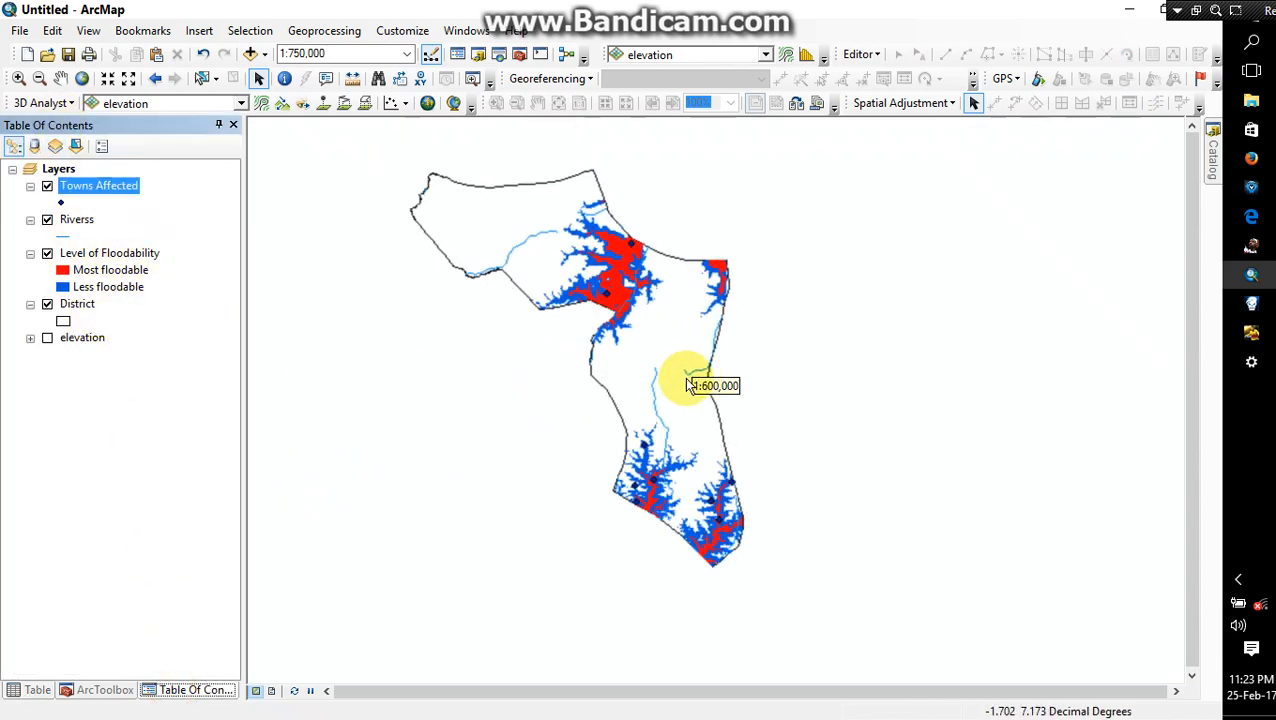
{"action": "left_click", "coordinate": [634, 329]}
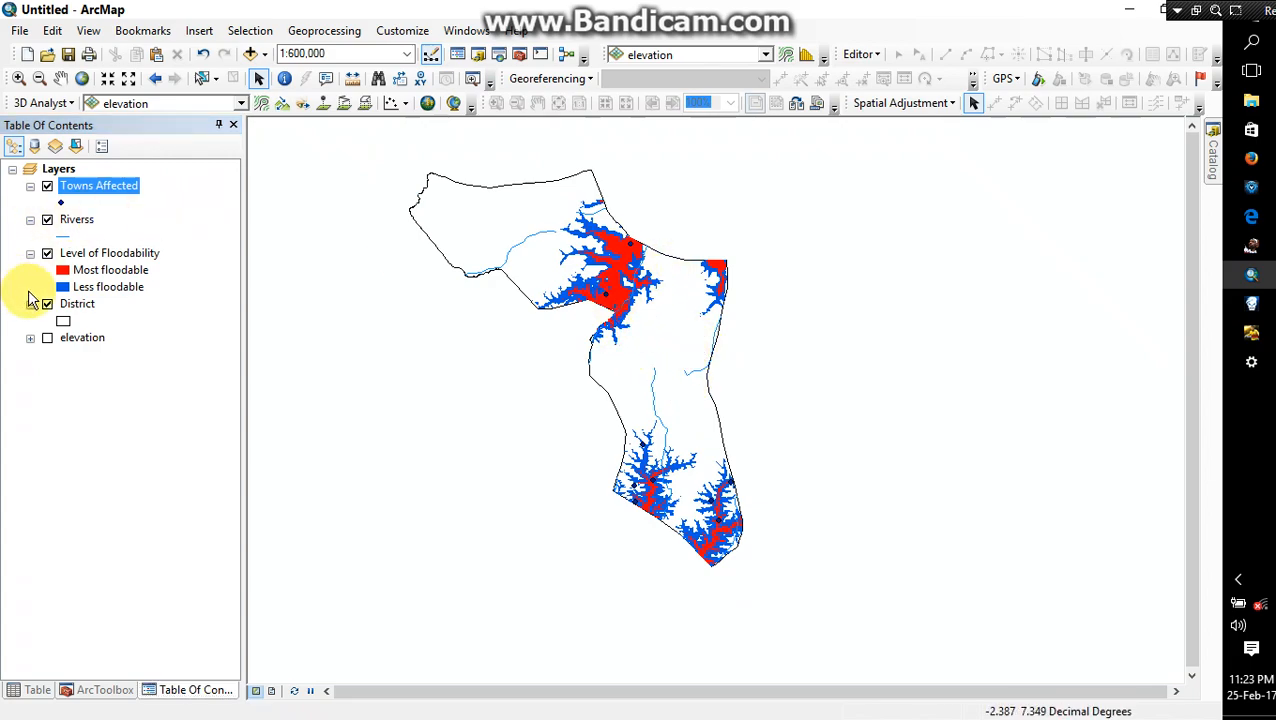
{"action": "double_click", "coordinate": [64, 274]}
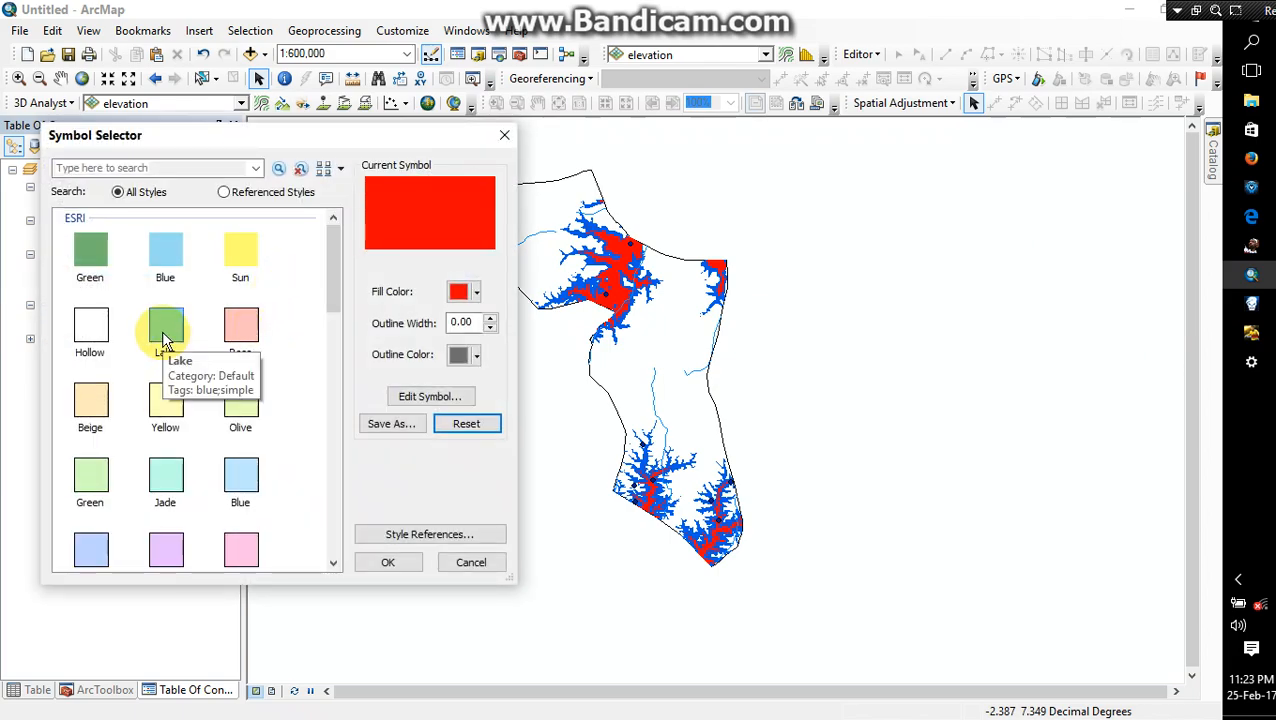
{"action": "left_click", "coordinate": [163, 338]}
{"action": "left_click", "coordinate": [490, 329]}
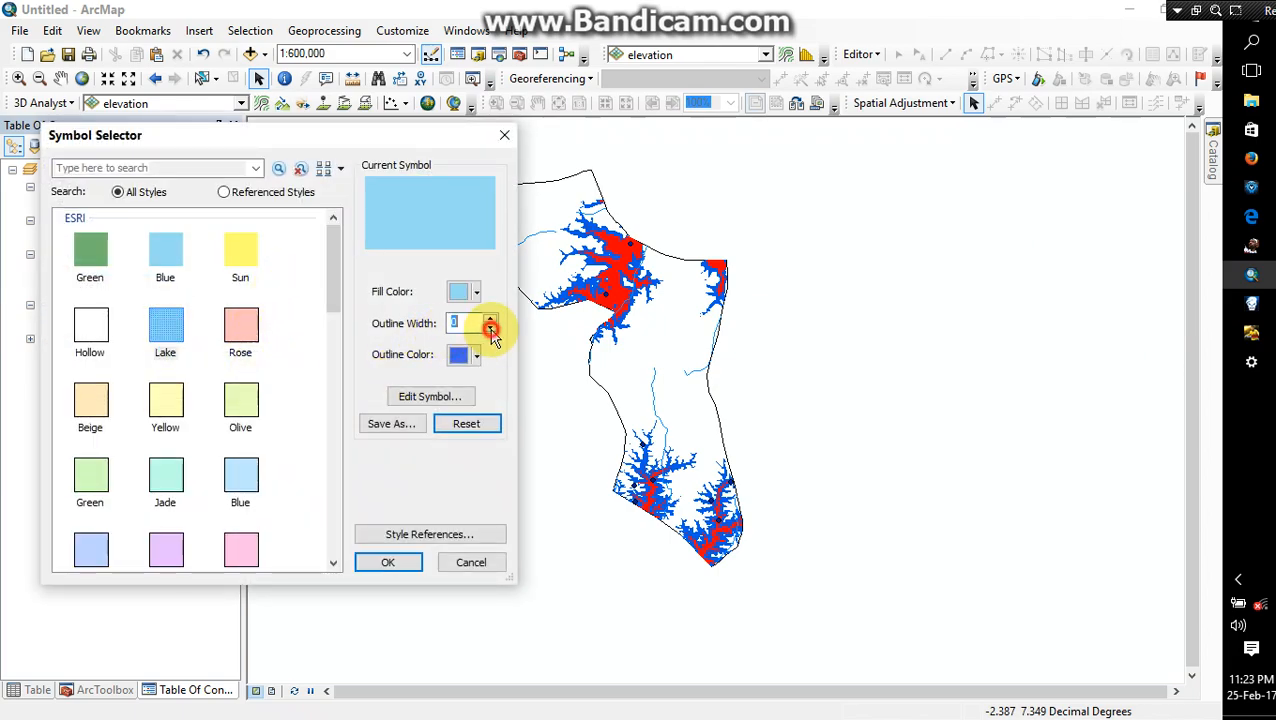
{"action": "left_click", "coordinate": [412, 561]}
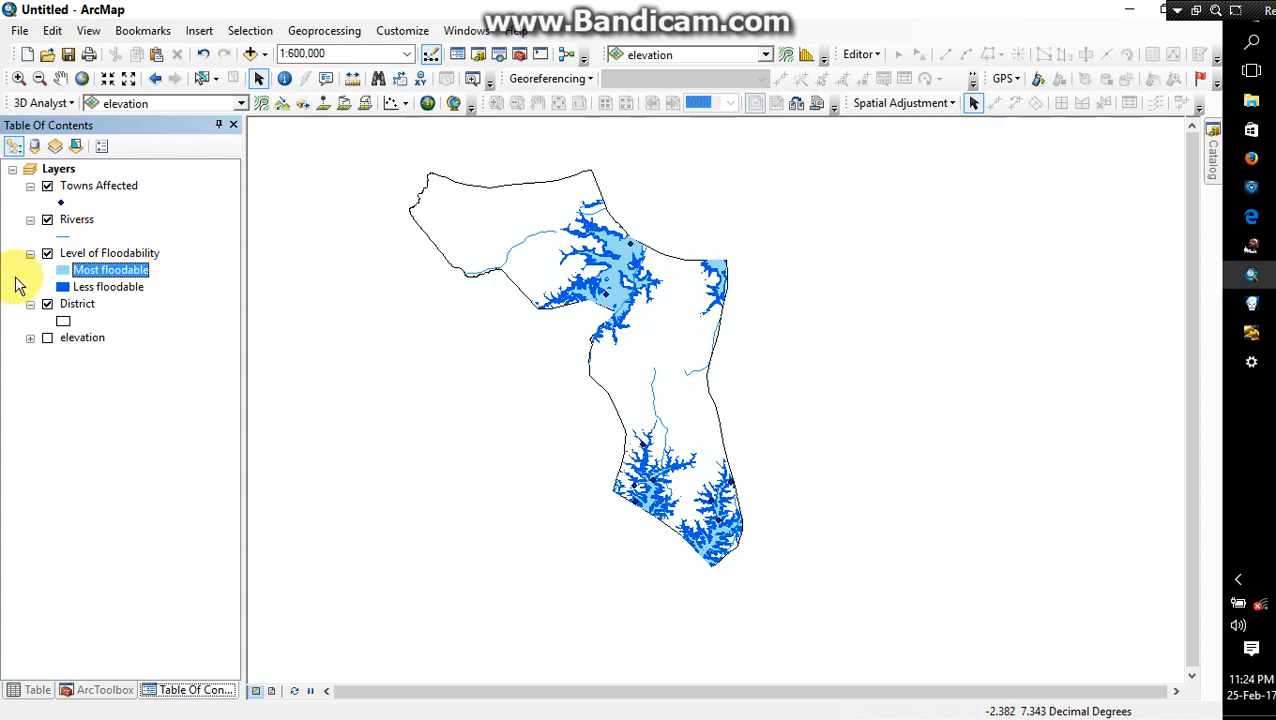
Turn on feature labels for the Towns Affected layer.
{"action": "right_click", "coordinate": [117, 190]}
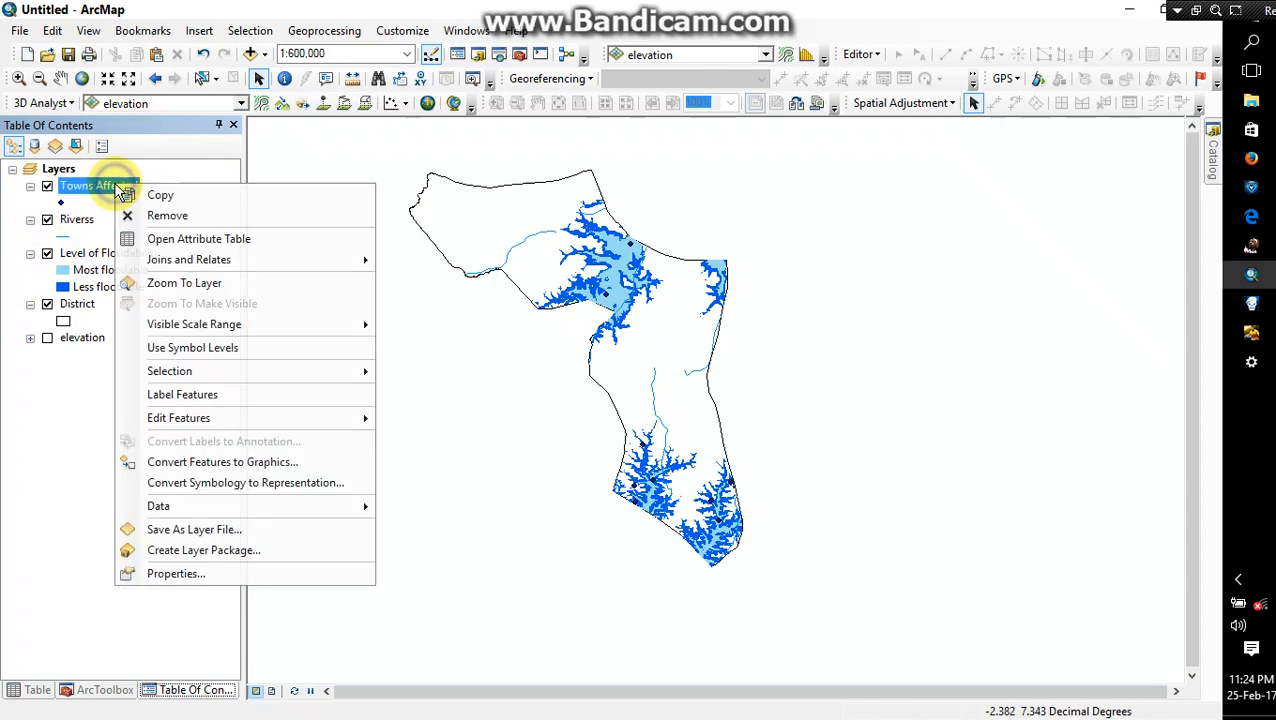
{"action": "left_click", "coordinate": [182, 394]}
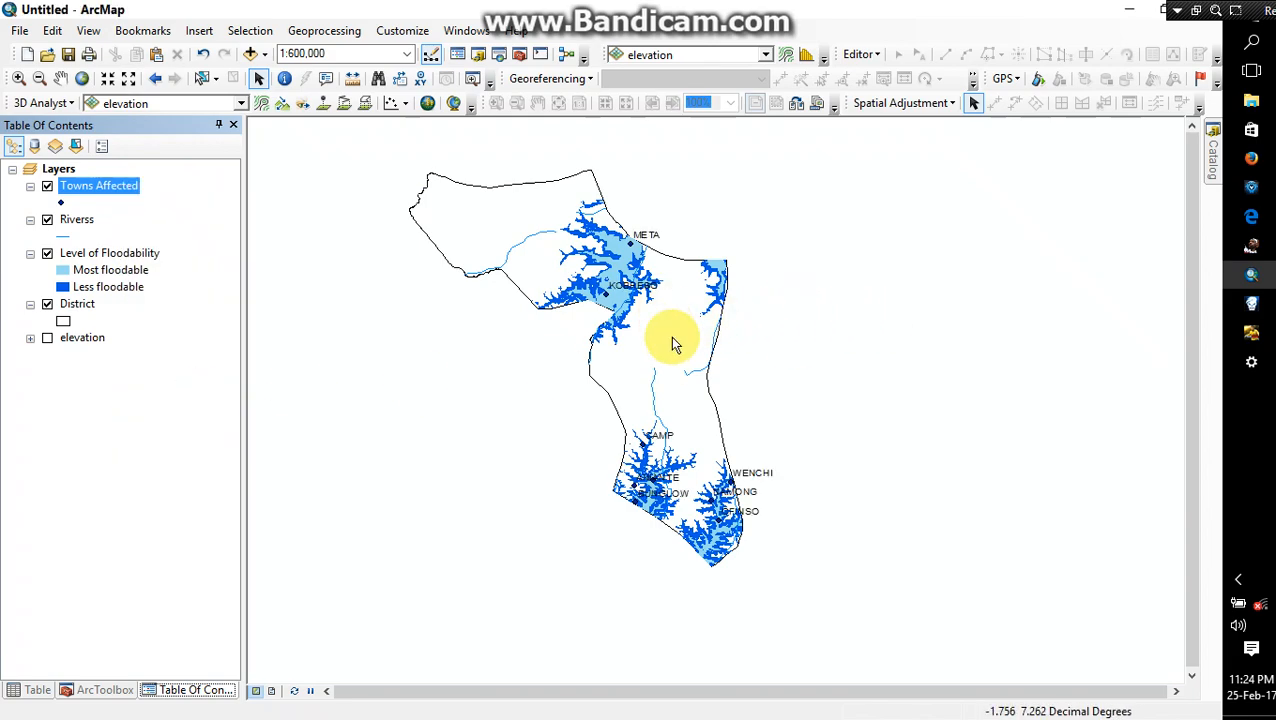
Examine the labelled towns against the flood zones around KOBRESO and in the southern part of the district.
{"action": "scroll", "coordinate": [673, 352], "scroll_direction": "down", "scroll_amount": 3}
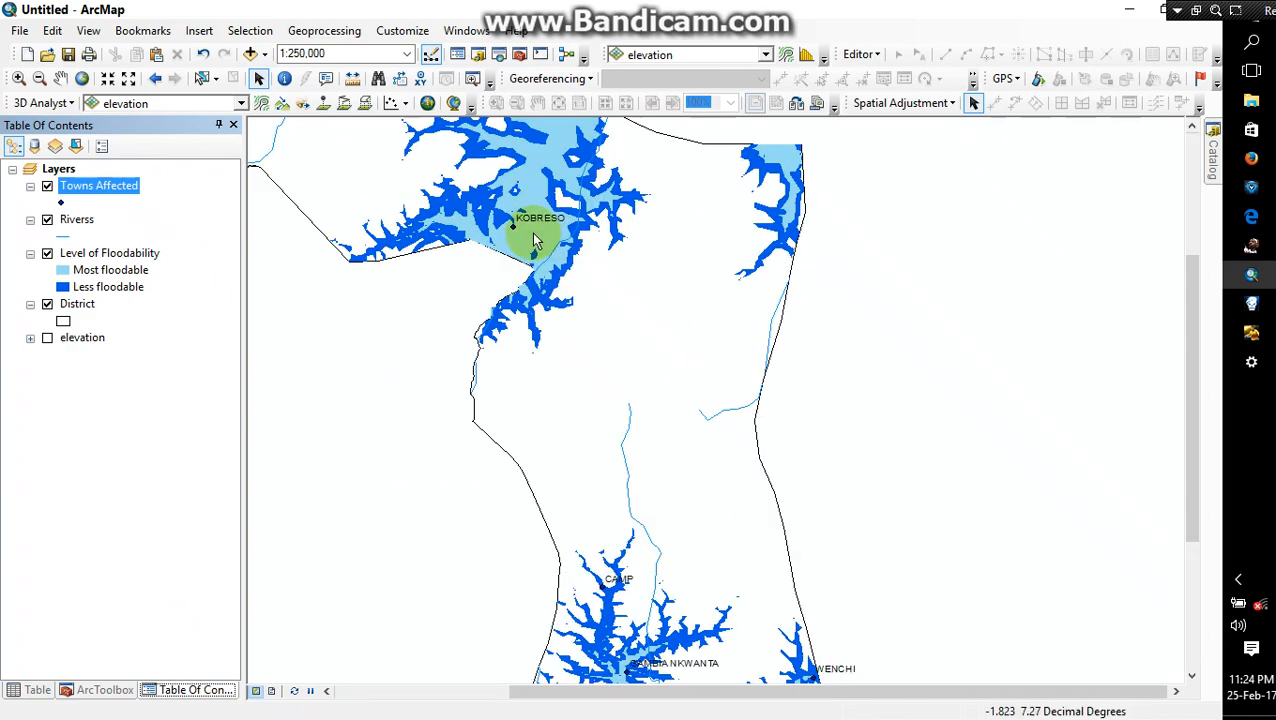
{"action": "scroll", "coordinate": [573, 244], "scroll_direction": "up", "scroll_amount": 2}
{"action": "scroll", "coordinate": [598, 272], "scroll_direction": "up", "scroll_amount": 2}
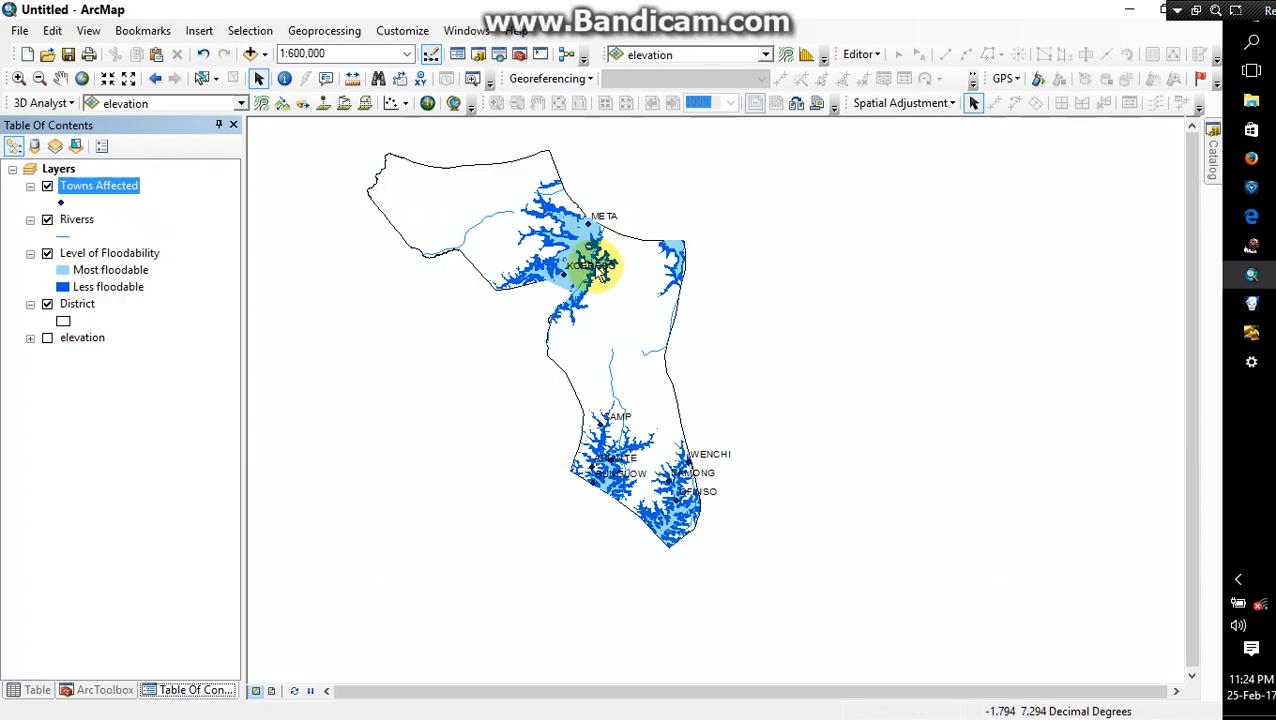
{"action": "scroll", "coordinate": [605, 445], "scroll_direction": "down", "scroll_amount": 1}
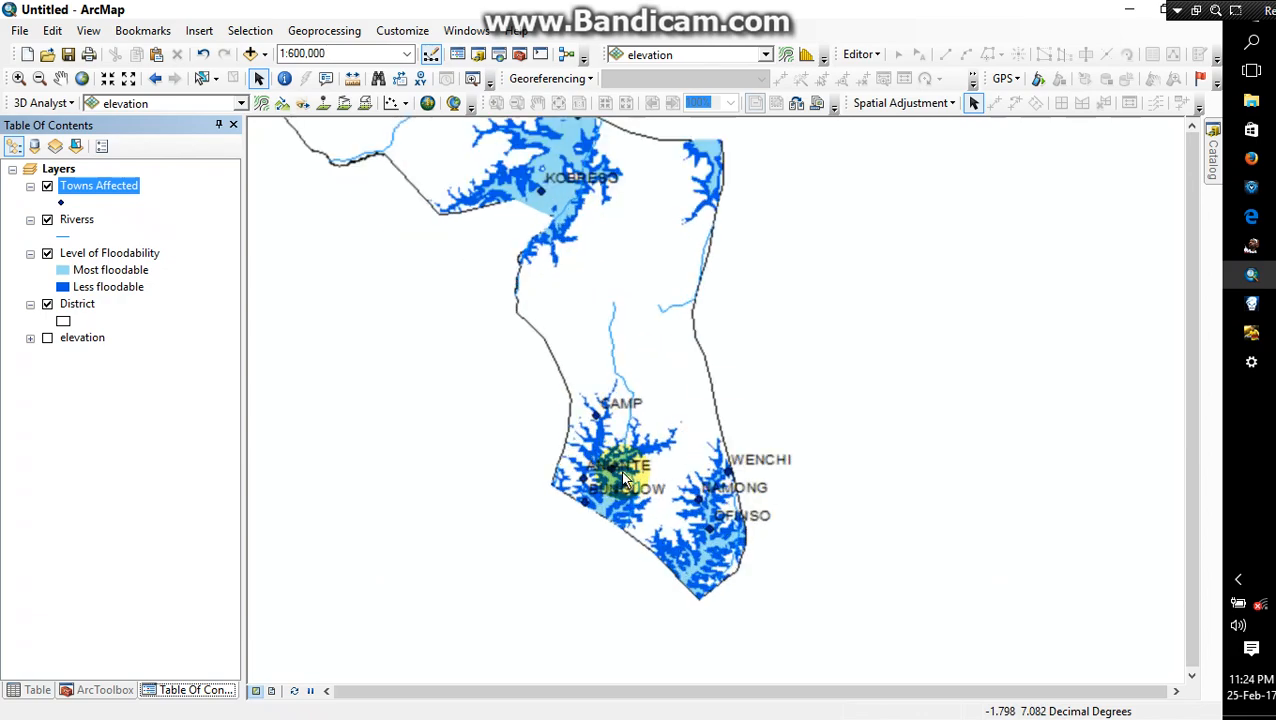
{"action": "scroll", "coordinate": [622, 478], "scroll_direction": "down", "scroll_amount": 1}
{"action": "scroll", "coordinate": [598, 486], "scroll_direction": "down", "scroll_amount": 1}
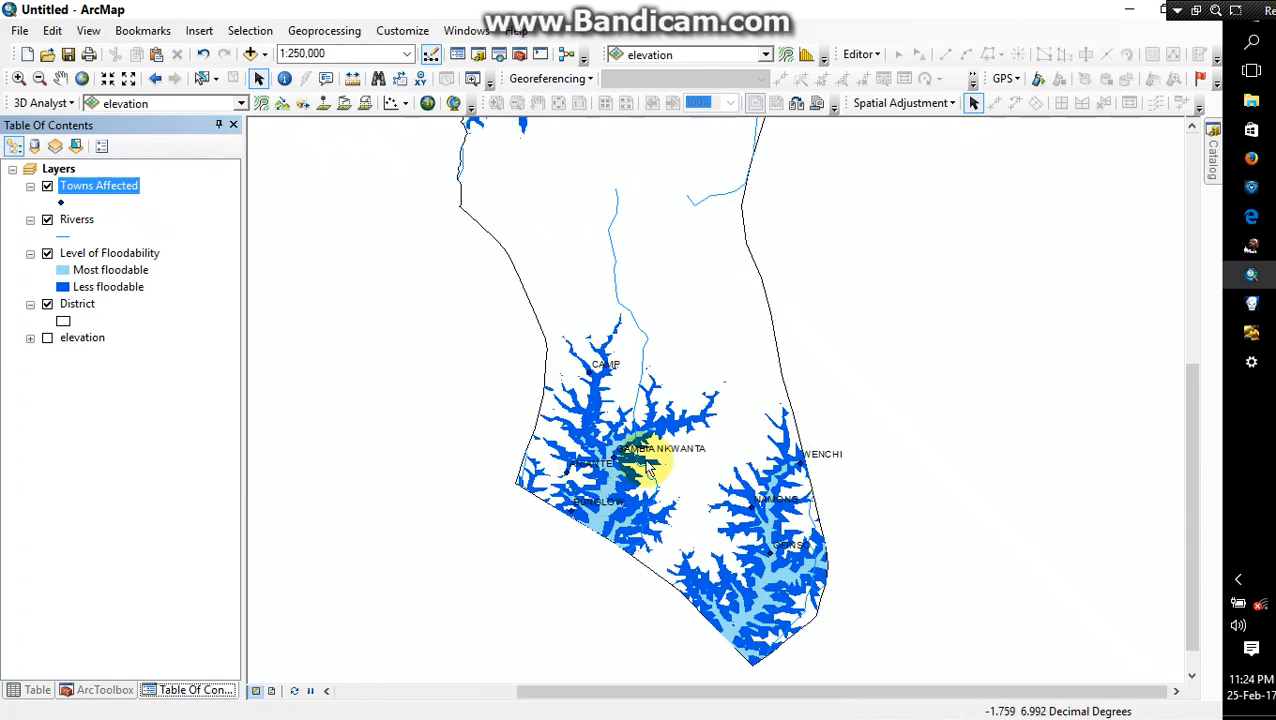
{"action": "scroll", "coordinate": [640, 492], "scroll_direction": "up", "scroll_amount": 2}
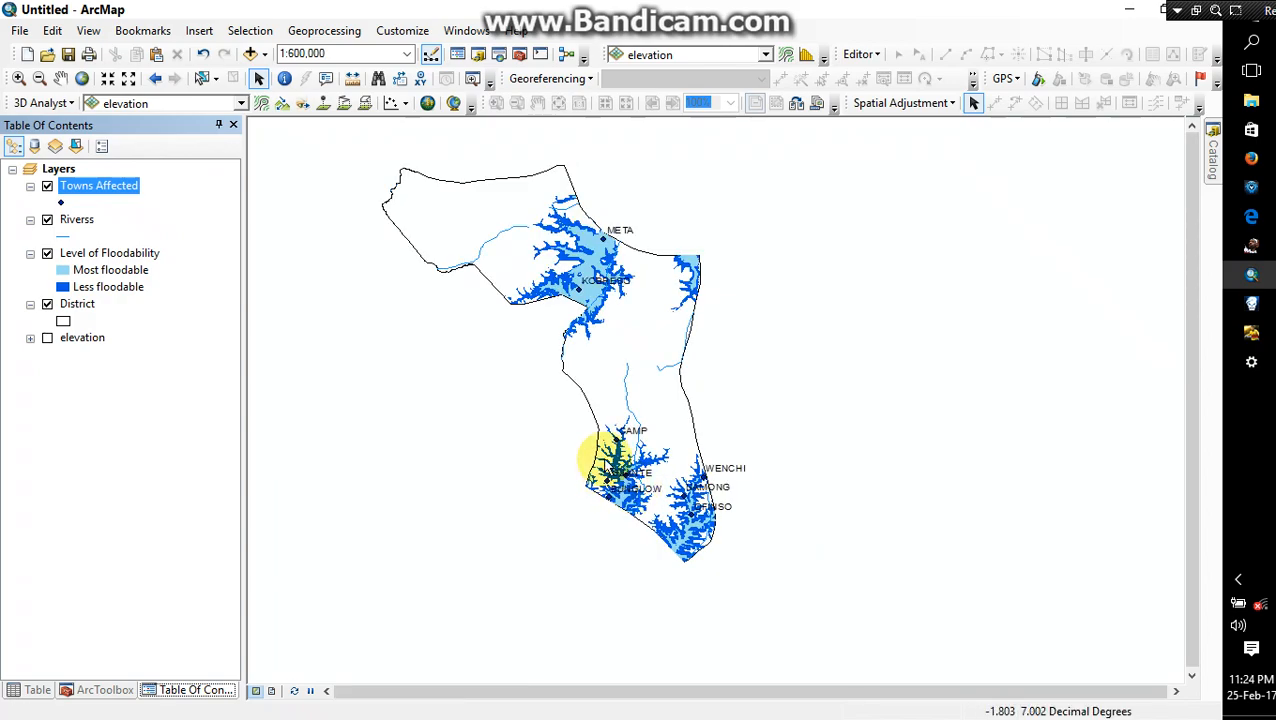
{"action": "scroll", "coordinate": [615, 438], "scroll_direction": "up", "scroll_amount": 1}
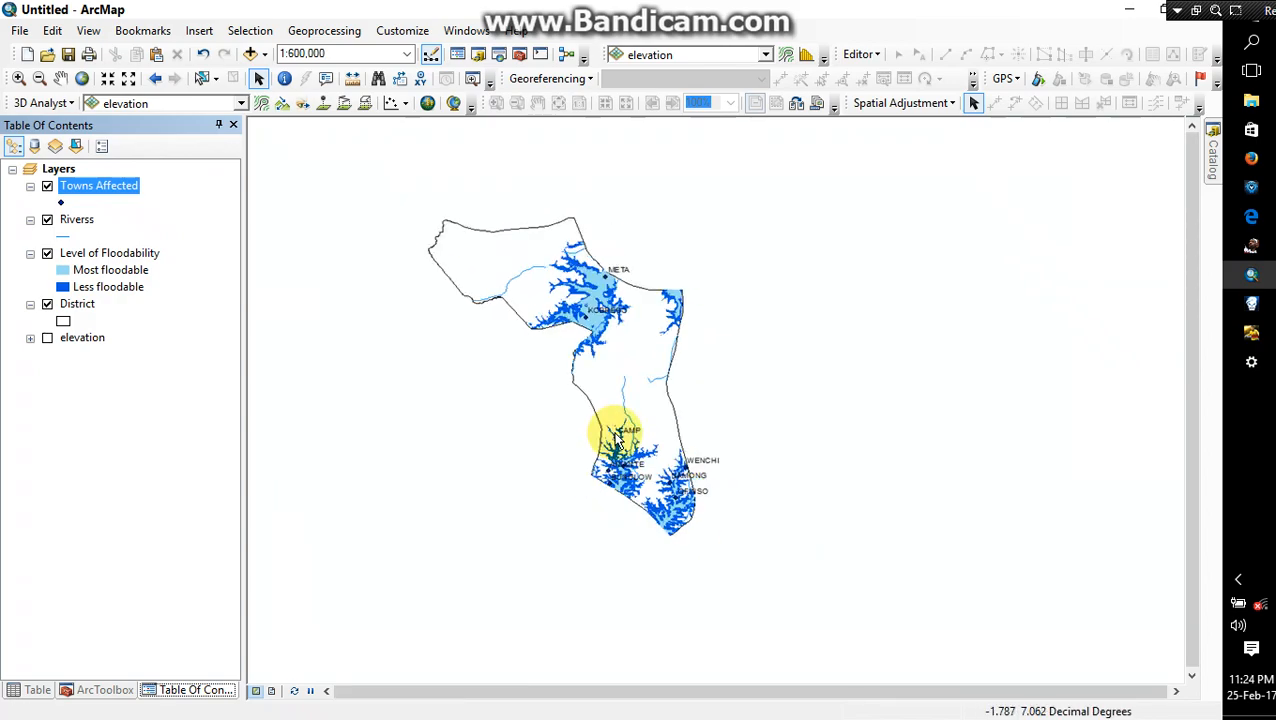
{"action": "scroll", "coordinate": [615, 438], "scroll_direction": "down", "scroll_amount": 1}
{"action": "scroll", "coordinate": [615, 438], "scroll_direction": "up", "scroll_amount": 1}
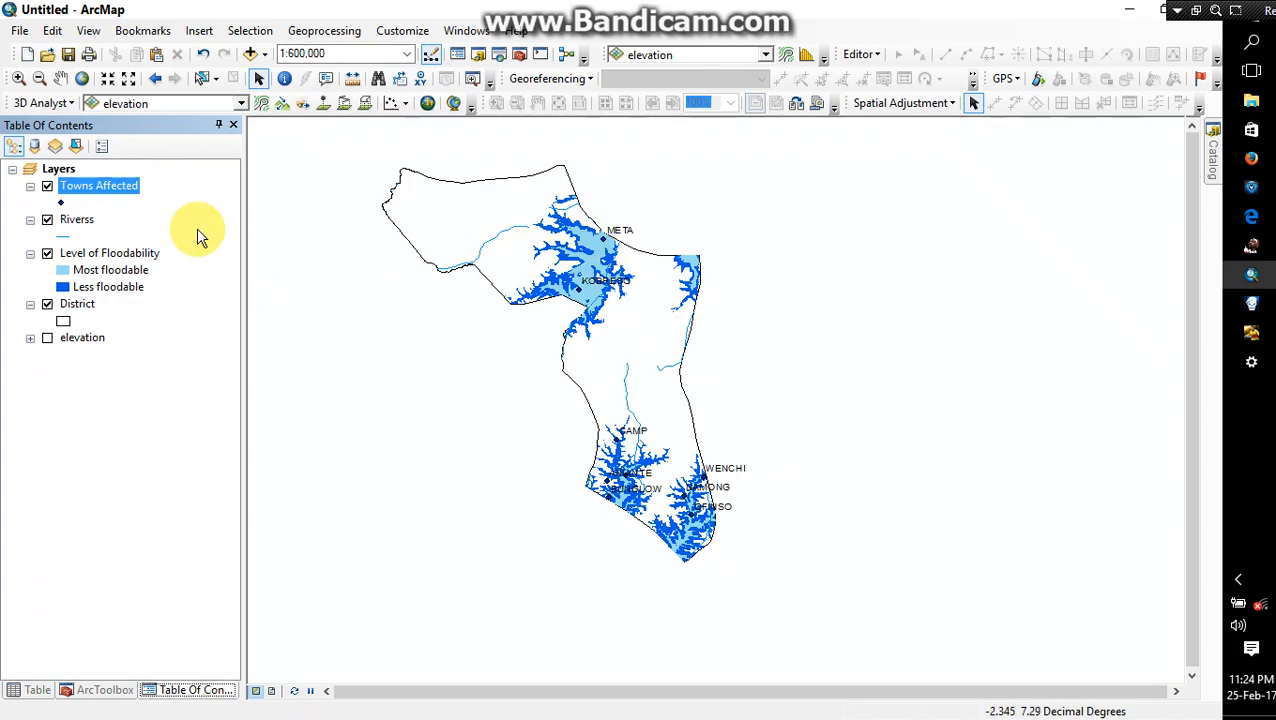
Export all Towns Affected features to a shapefile named population in the Sekyere East flood folder and add it to the map as a layer.
{"action": "right_click", "coordinate": [128, 192]}
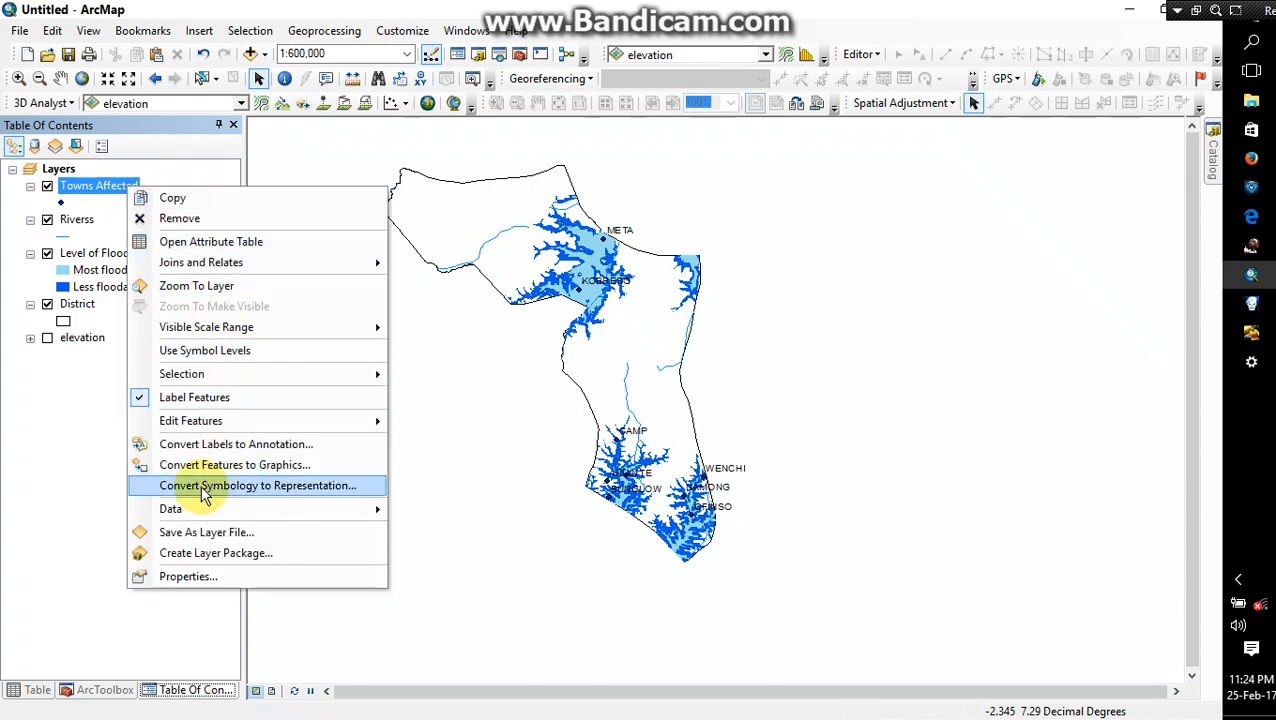
{"action": "mouse_move", "coordinate": [345, 508]}
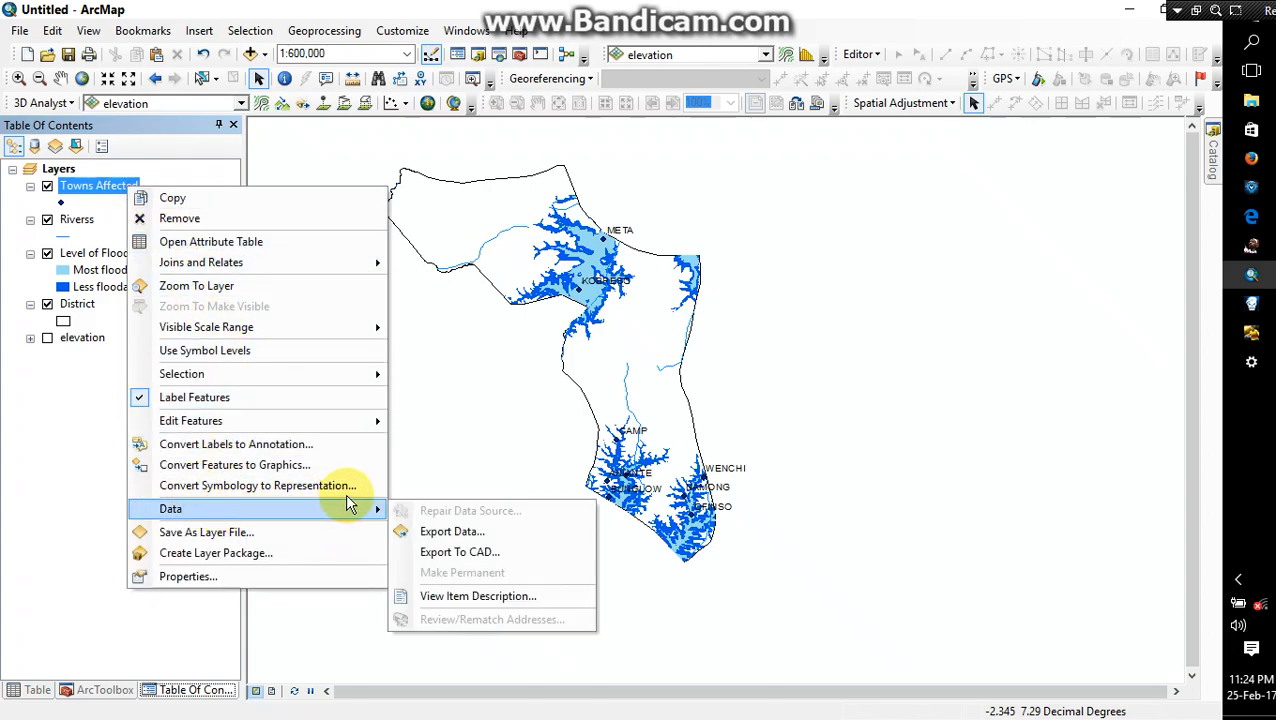
{"action": "left_click", "coordinate": [452, 532]}
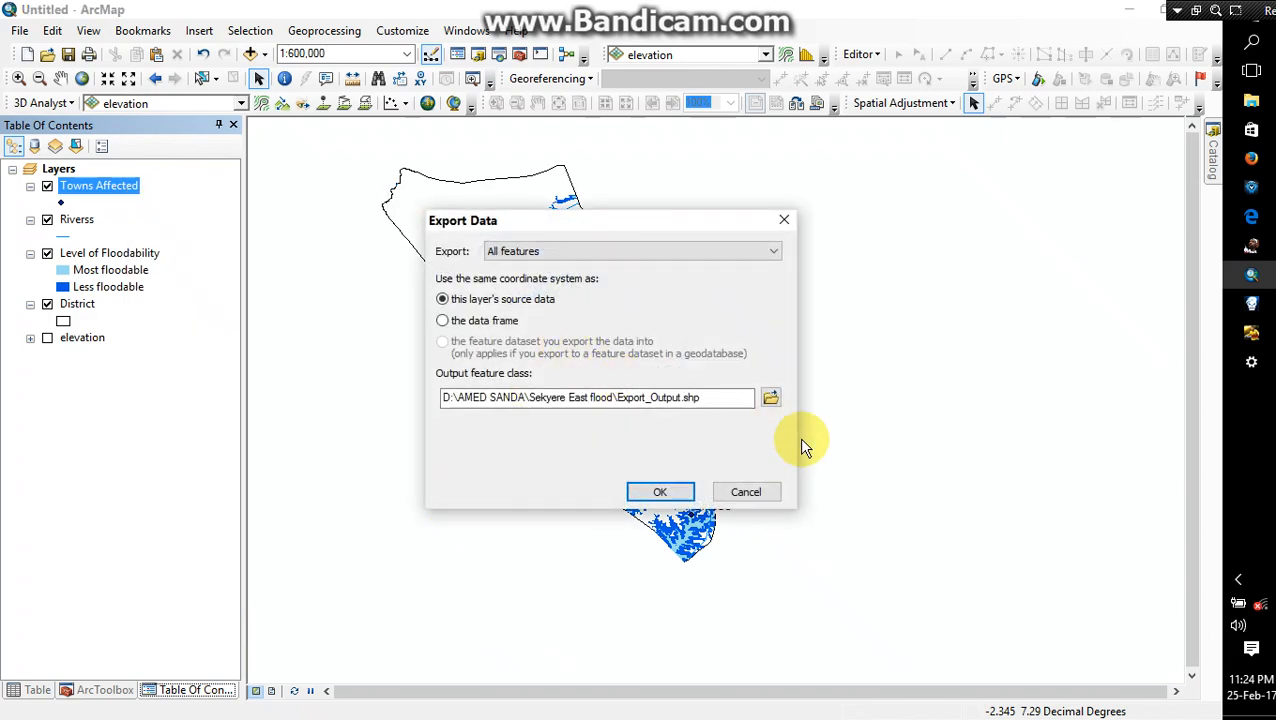
{"action": "left_click", "coordinate": [770, 400]}
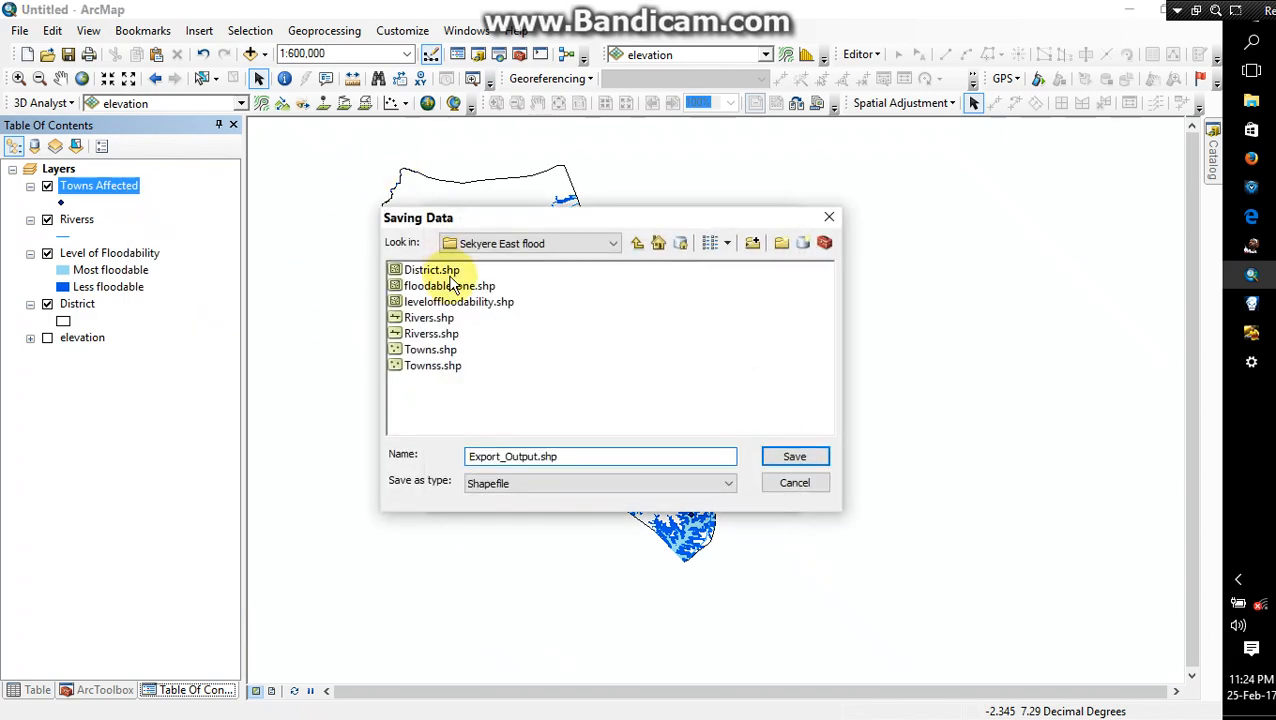
{"action": "left_click_drag", "start_coordinate": [575, 457], "coordinate": [405, 462]}
{"action": "type", "text": "population"}
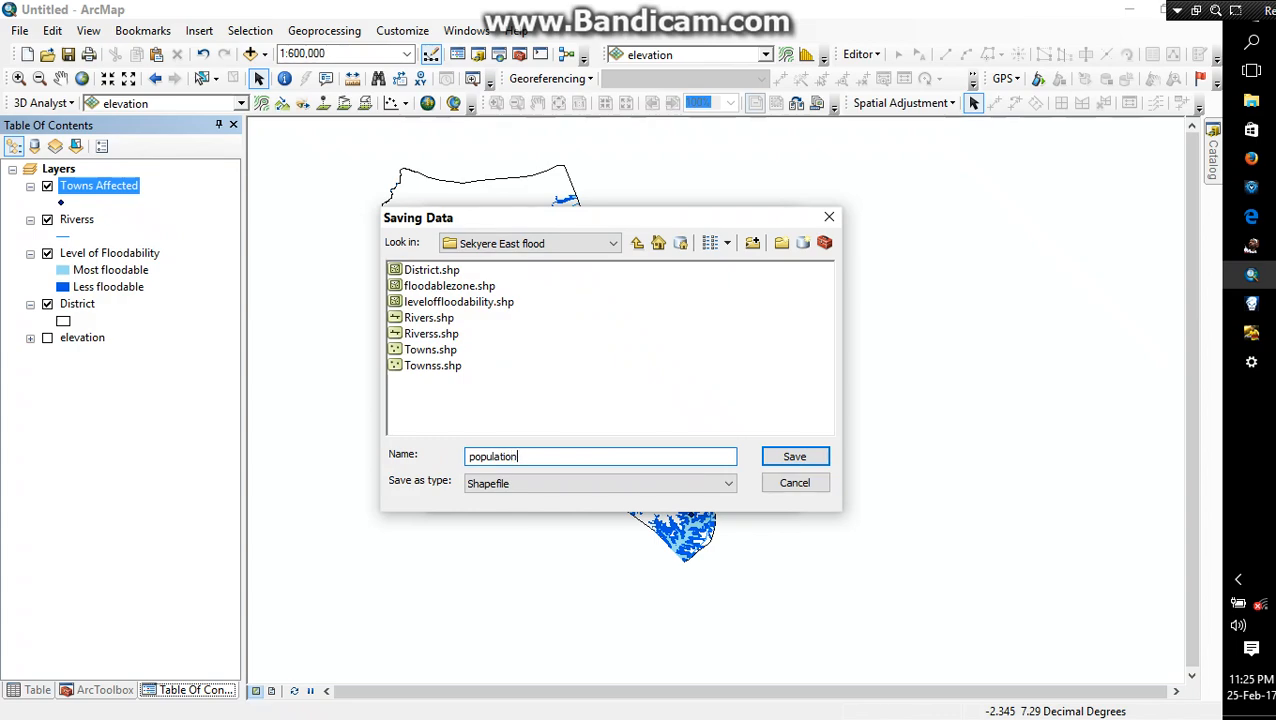
{"action": "left_click", "coordinate": [779, 464]}
{"action": "left_click_drag", "start_coordinate": [1260, 13], "coordinate": [1177, 12]}
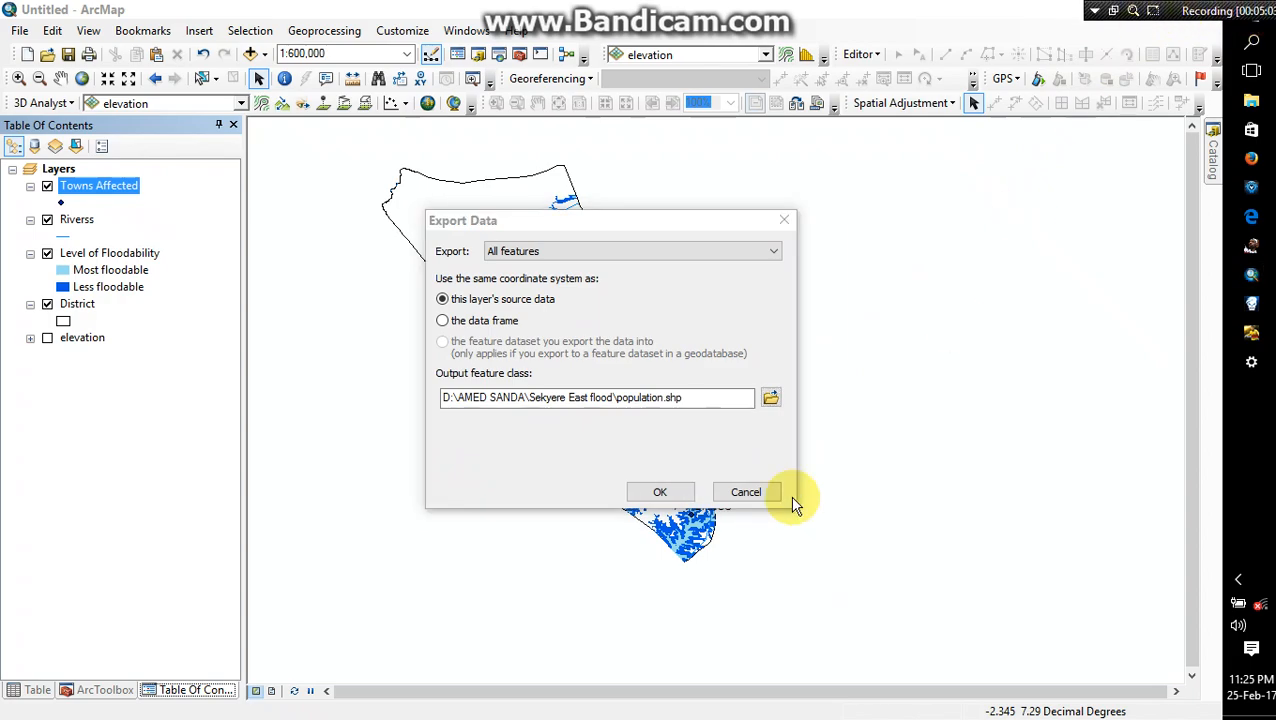
{"action": "left_click", "coordinate": [652, 491]}
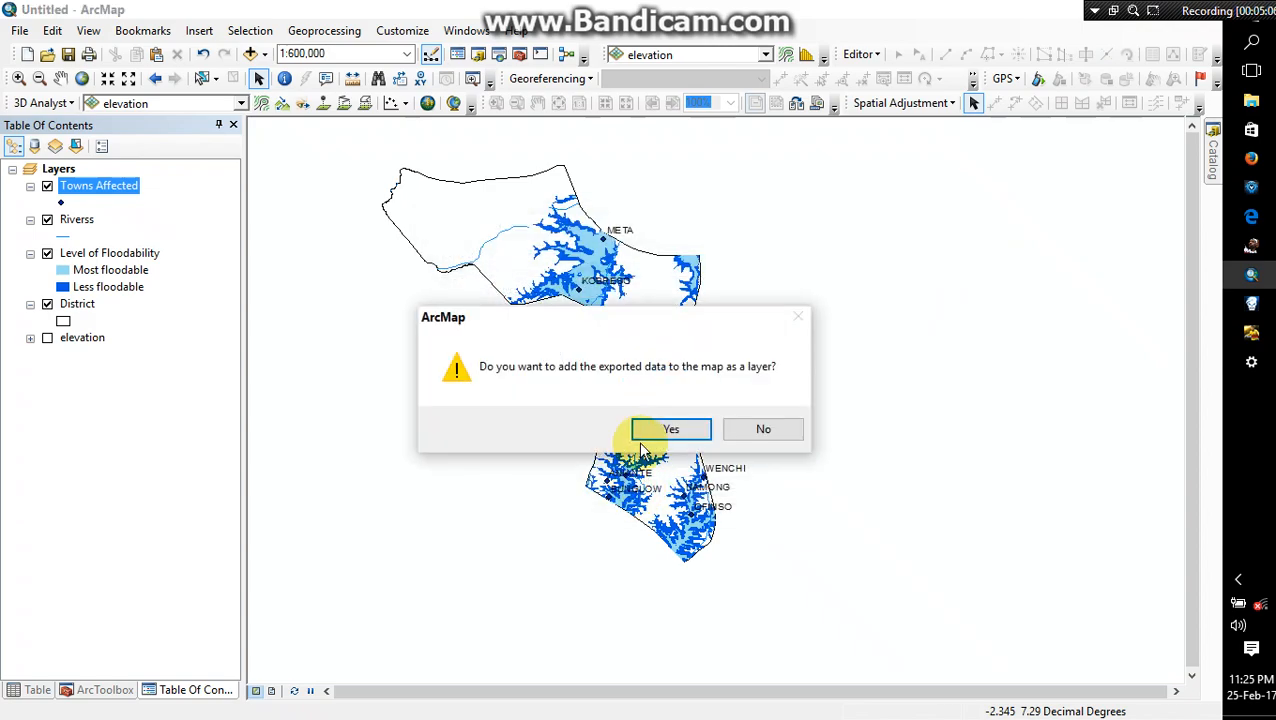
{"action": "left_click", "coordinate": [668, 430]}
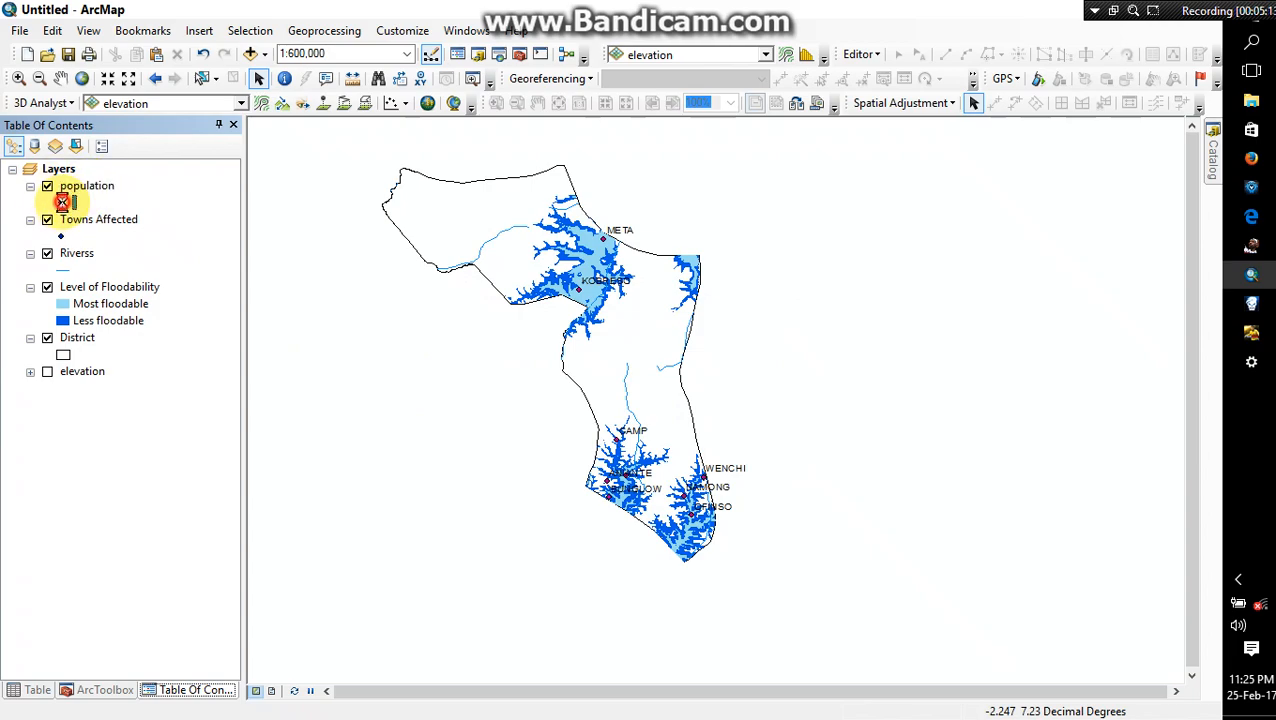
Change the population layer's point symbol to a black Circle 1 with size 8.
{"action": "left_click", "coordinate": [62, 202]}
{"action": "left_click", "coordinate": [90, 347]}
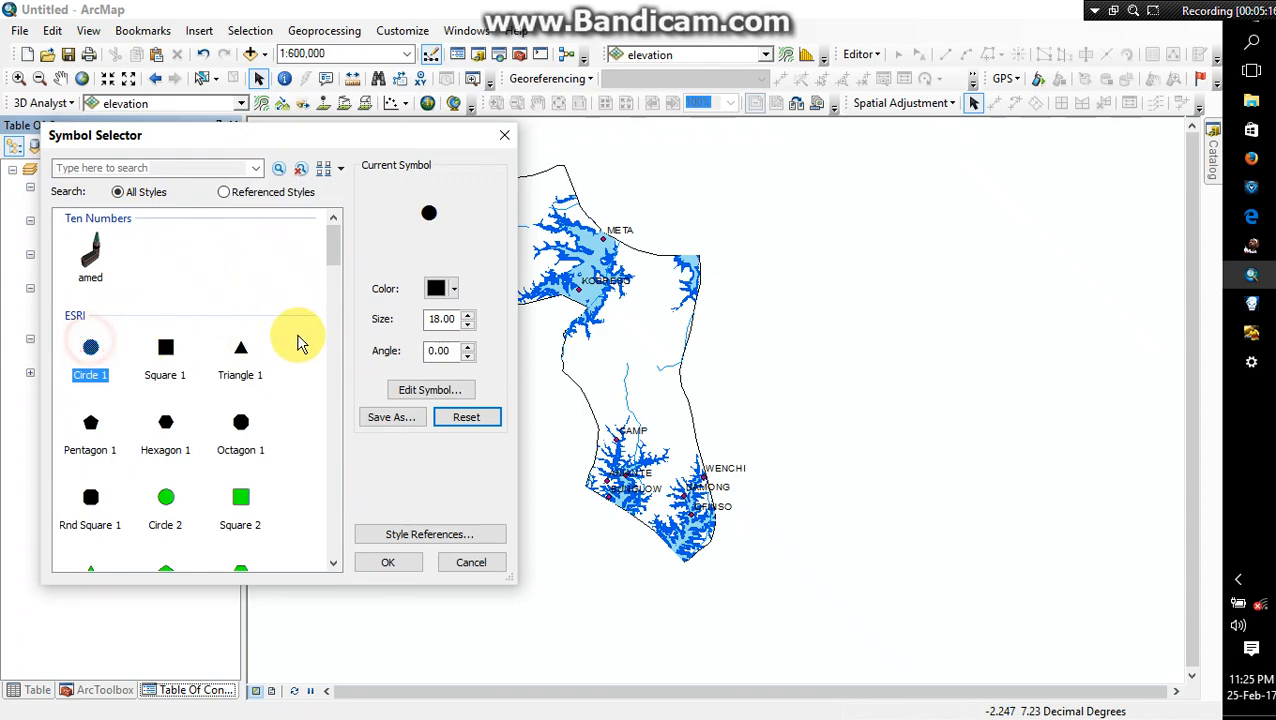
{"action": "double_click", "coordinate": [467, 326]}
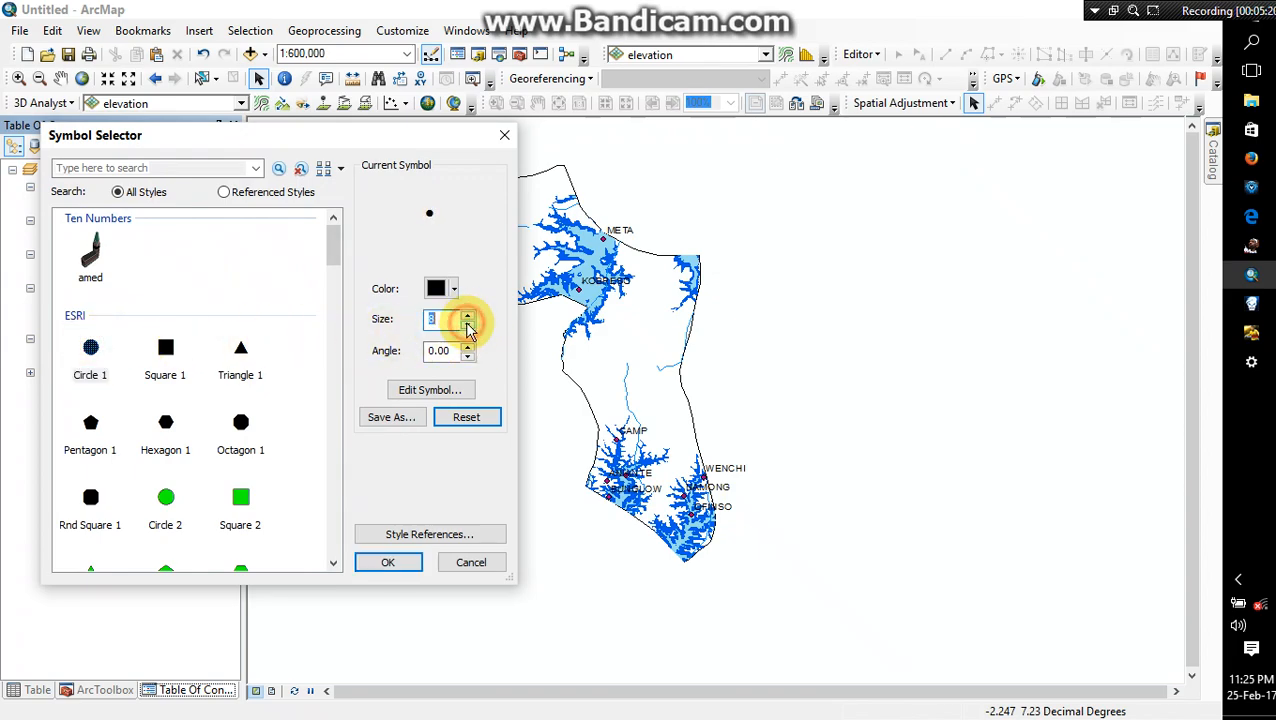
{"action": "left_click", "coordinate": [388, 563]}
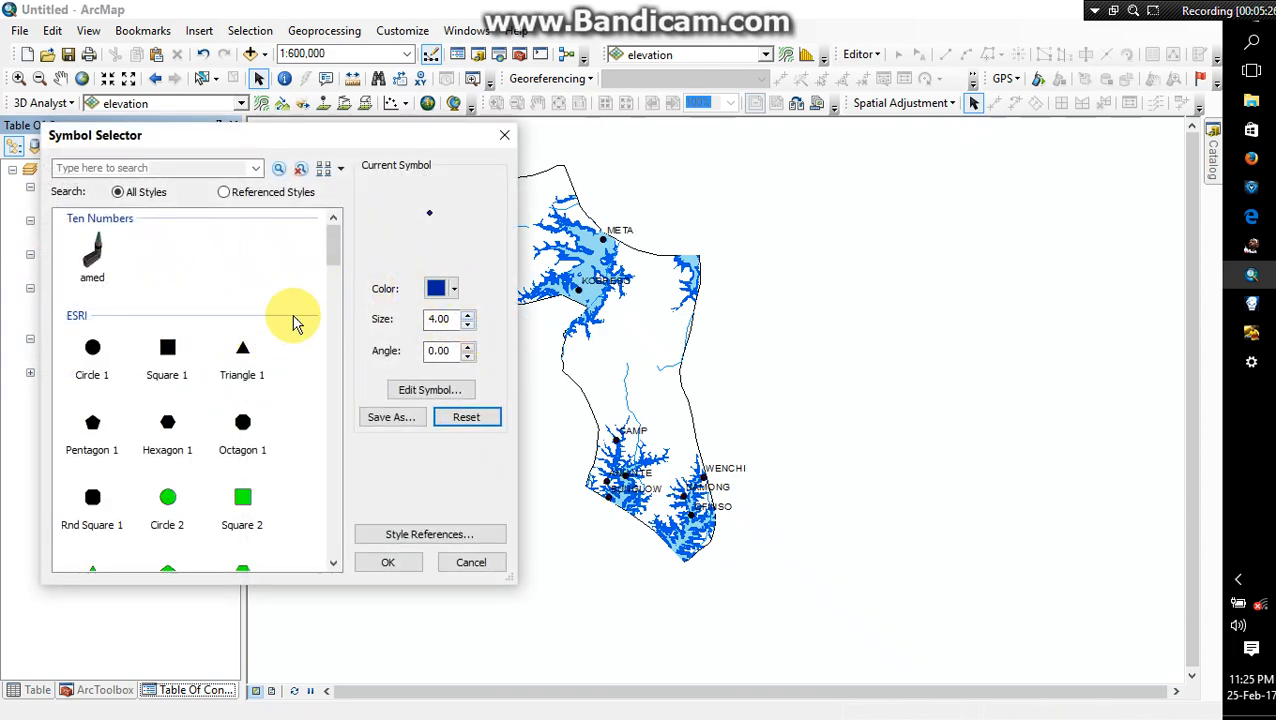
Change the Towns Affected layer's point symbol to a black Circle 1 and reduce its size below the default 18.
{"action": "left_click", "coordinate": [92, 352]}
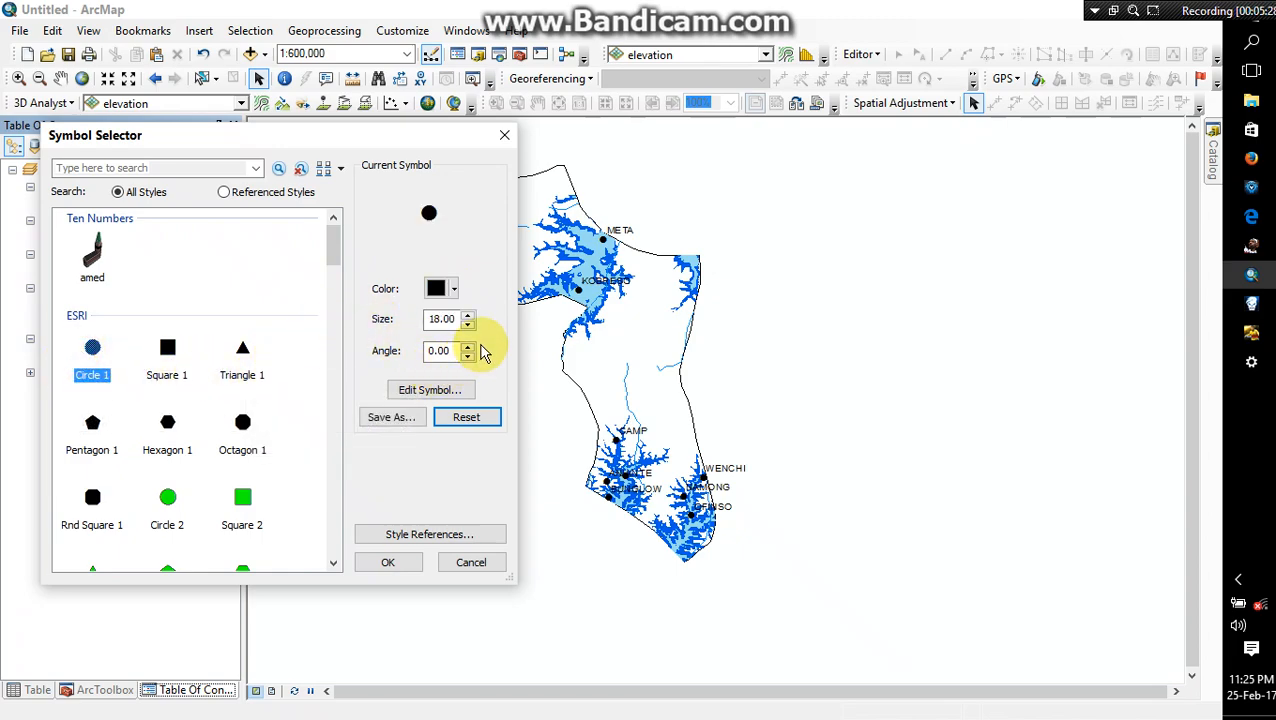
{"action": "left_click", "coordinate": [469, 323]}
{"action": "left_click", "coordinate": [469, 323]}
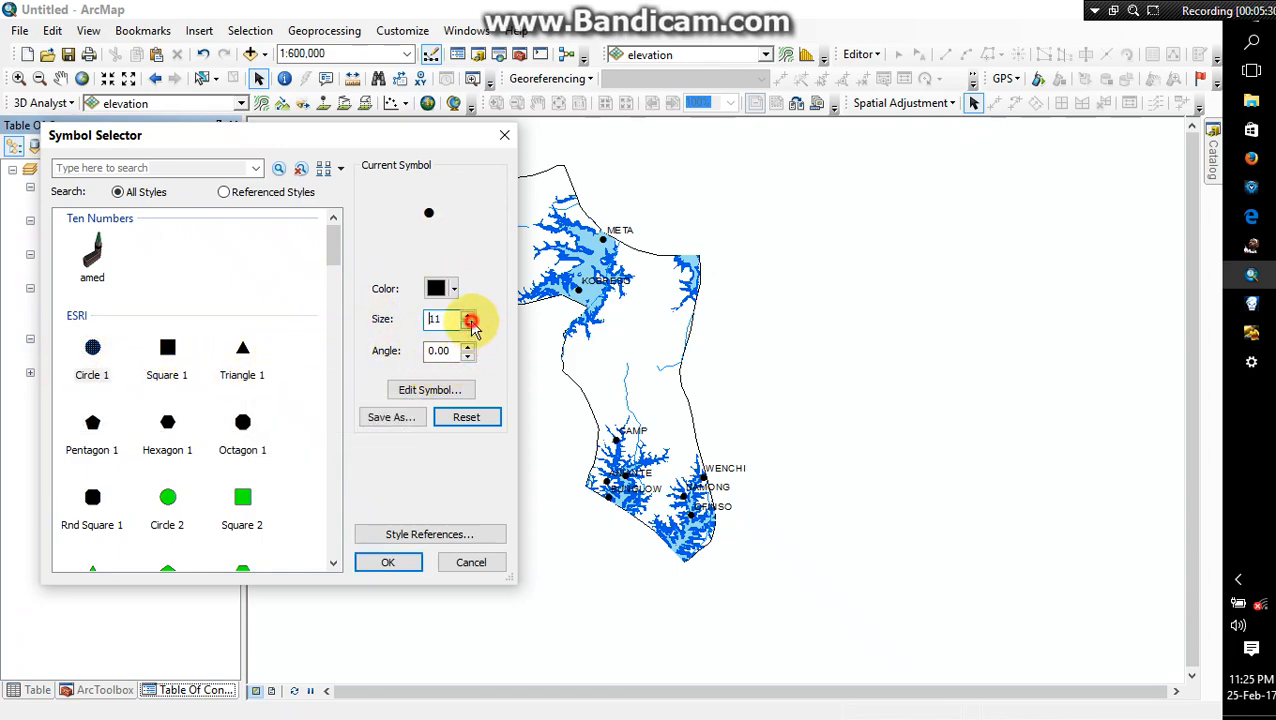
{"action": "left_click", "coordinate": [390, 563]}
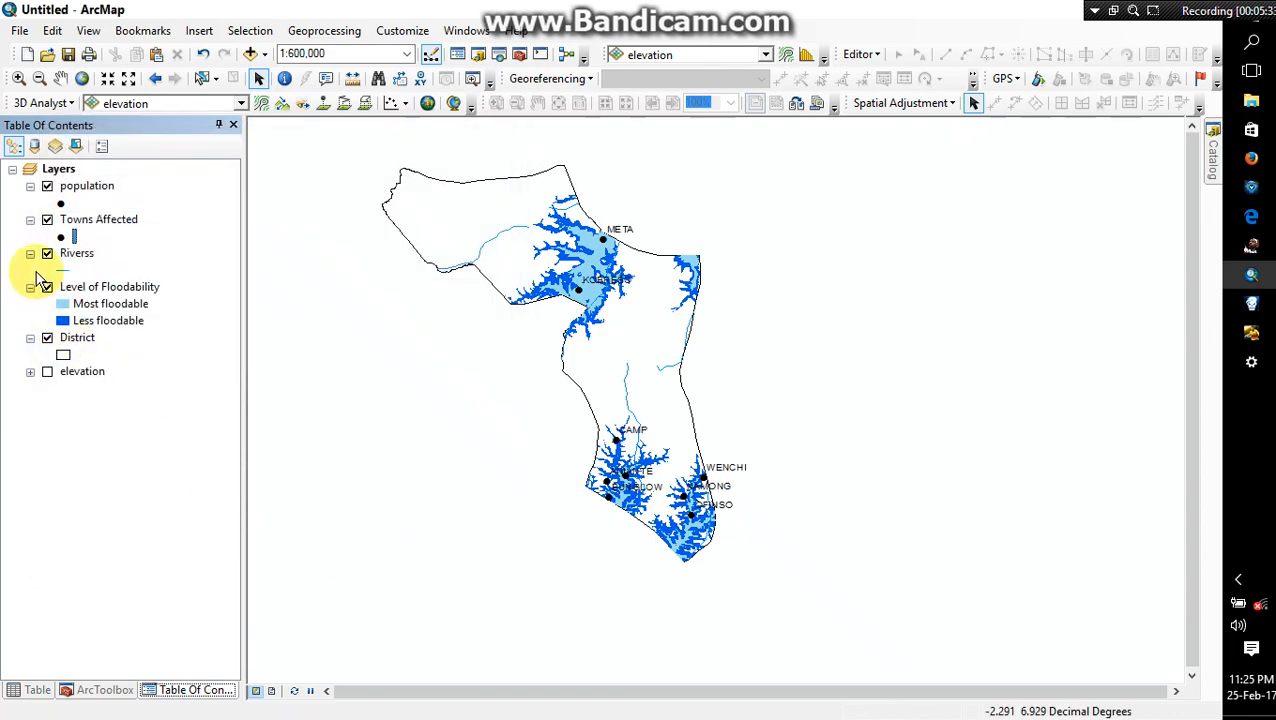
Set the label field of the population layer to Population in its layer properties.
{"action": "right_click", "coordinate": [80, 192]}
{"action": "left_click", "coordinate": [176, 580]}
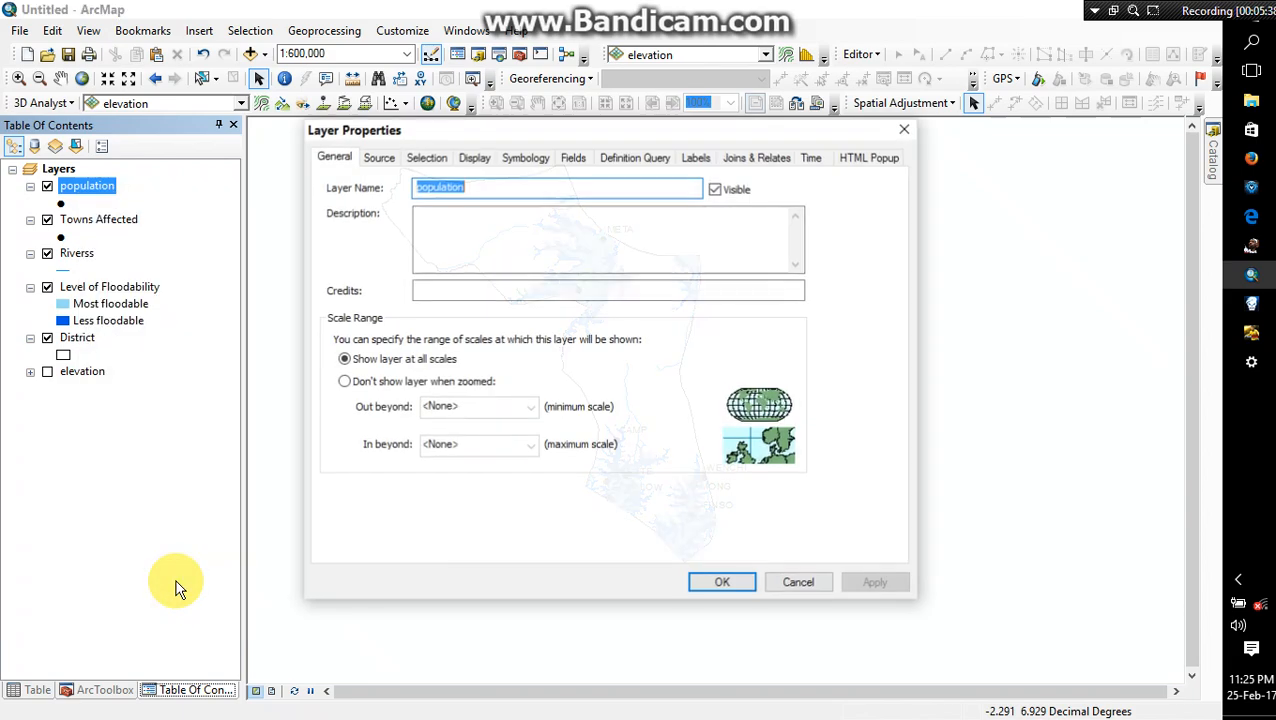
{"action": "left_click", "coordinate": [693, 160]}
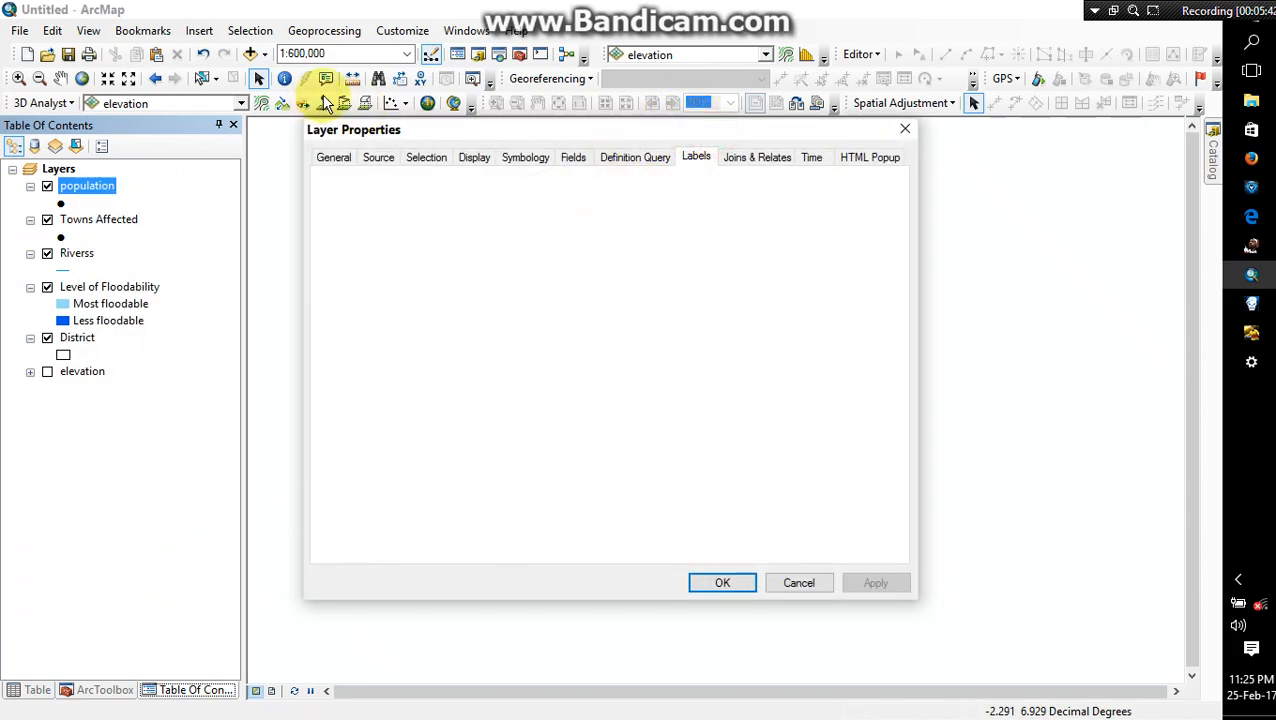
{"action": "left_click_drag", "start_coordinate": [651, 133], "coordinate": [337, 96]}
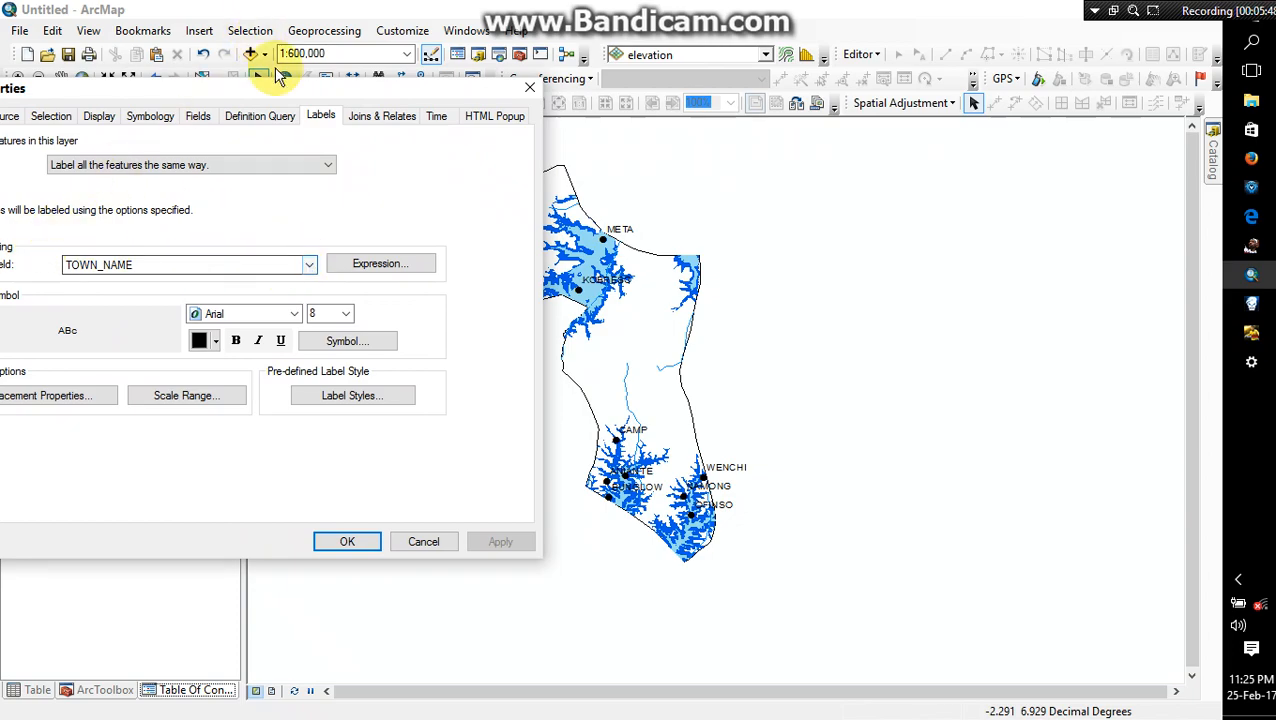
{"action": "left_click_drag", "start_coordinate": [266, 85], "coordinate": [496, 114]}
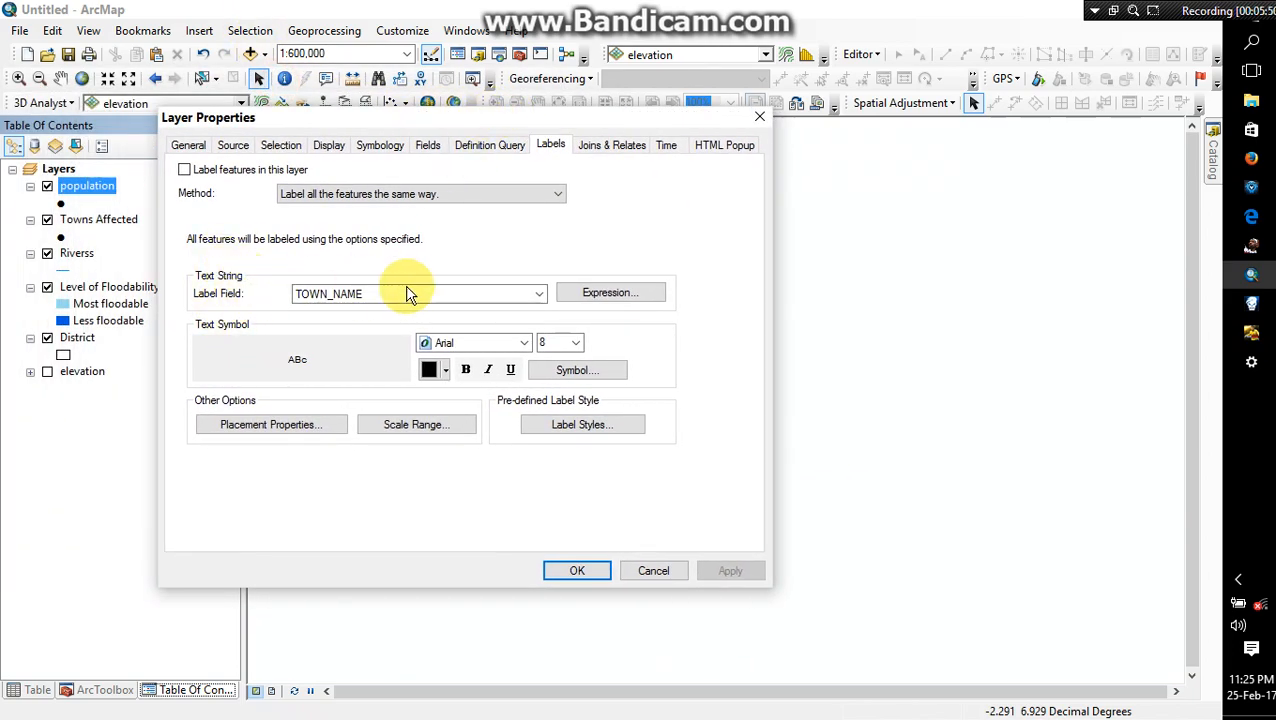
{"action": "left_click", "coordinate": [527, 295]}
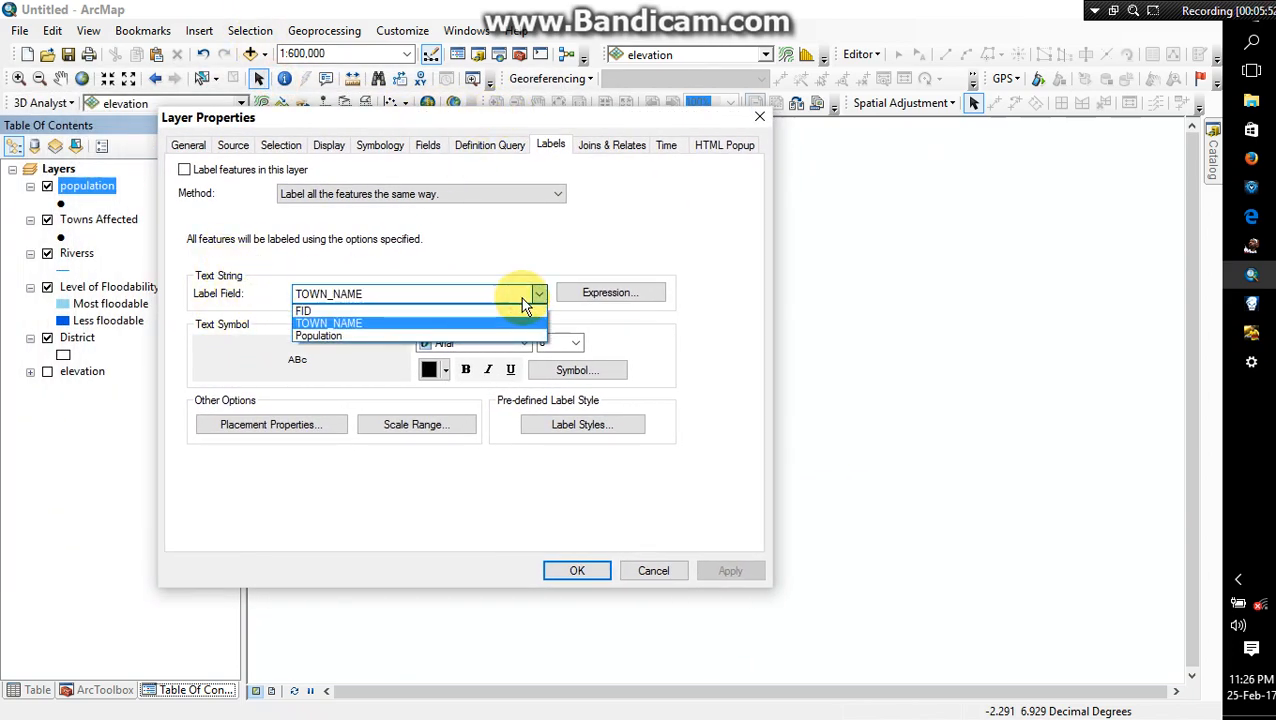
{"action": "left_click", "coordinate": [477, 334]}
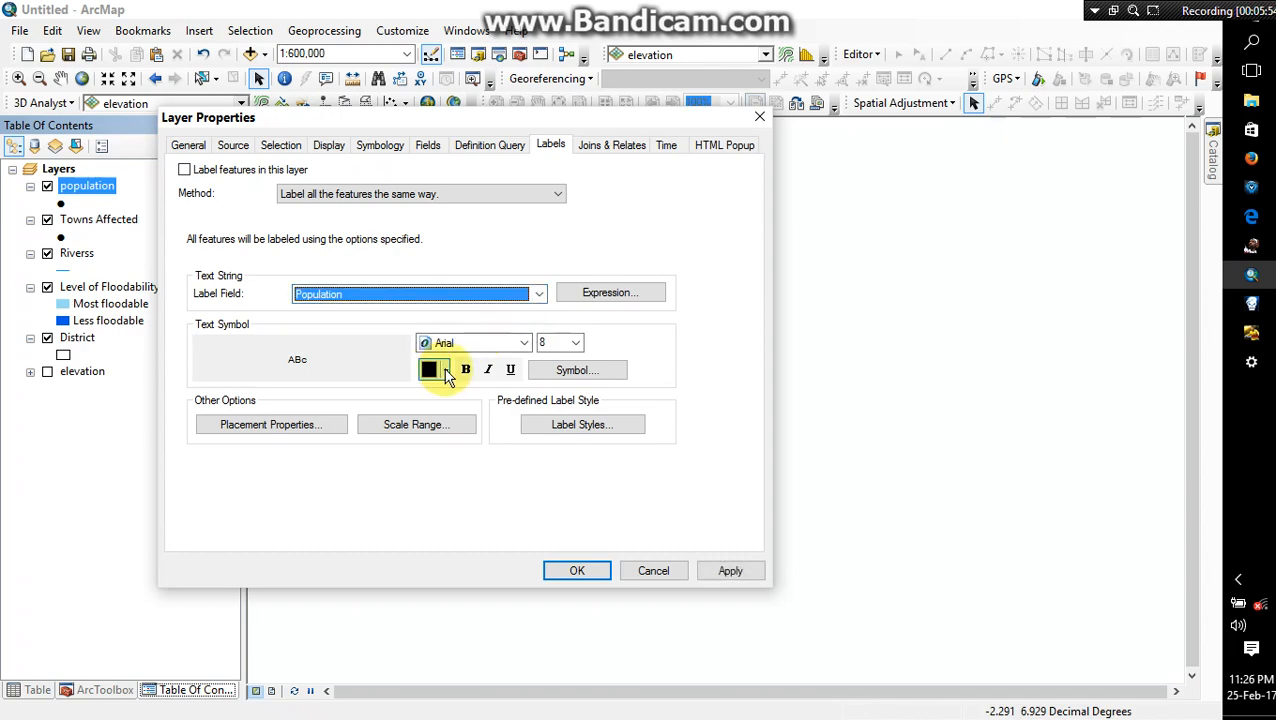
Format the population layer's label text as bold with font size 10.
{"action": "left_click", "coordinate": [570, 343]}
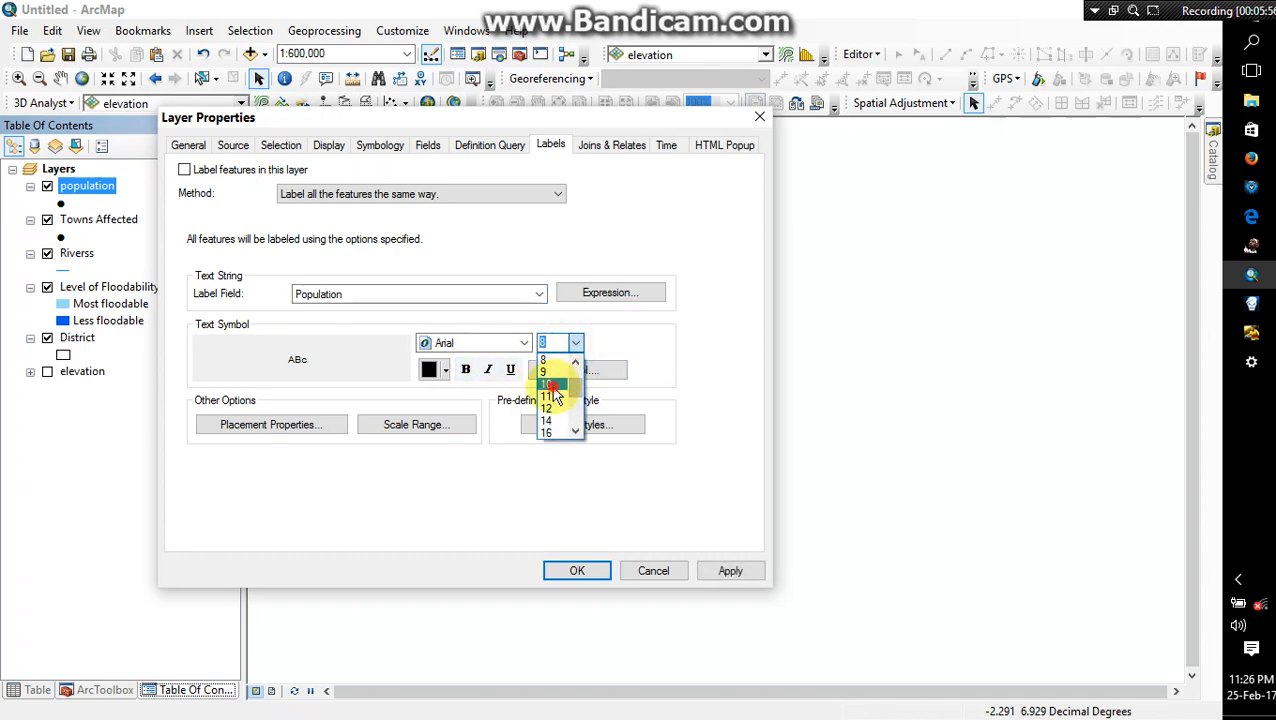
{"action": "left_click", "coordinate": [552, 386]}
{"action": "left_click", "coordinate": [465, 370]}
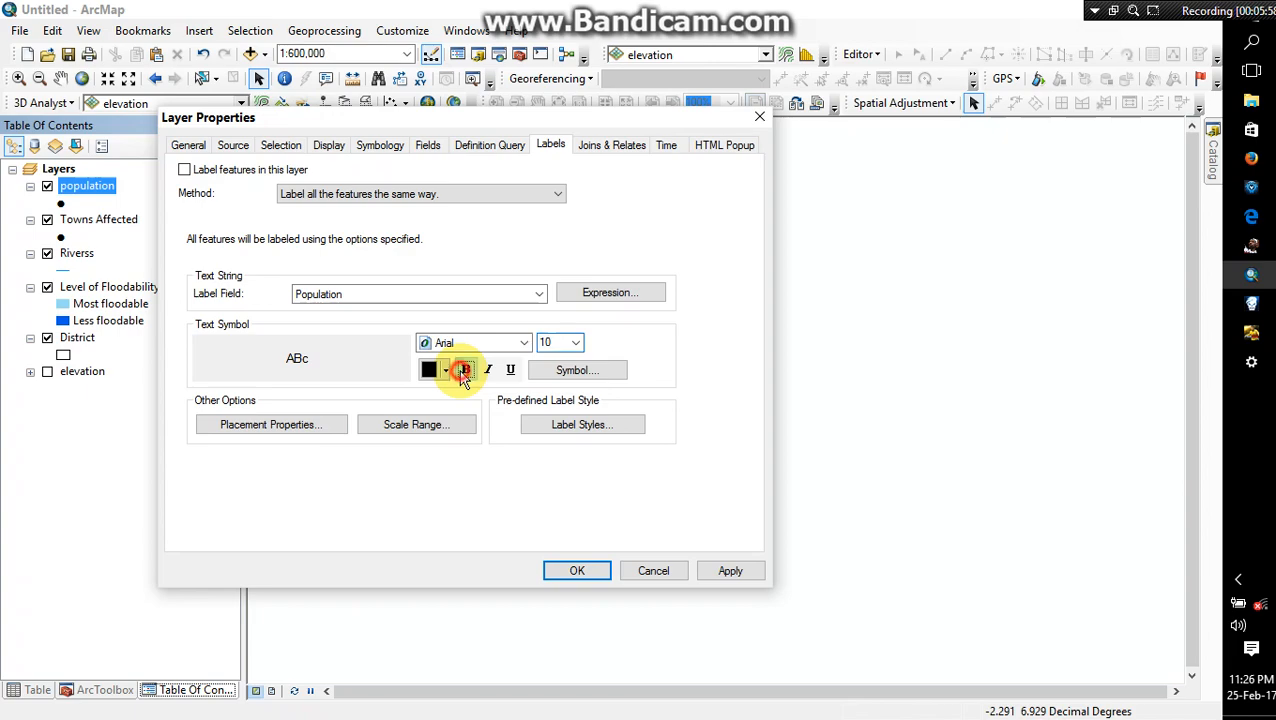
Set the population labels' point placement to Bottom Left Only and apply the layer properties.
{"action": "left_click", "coordinate": [289, 428]}
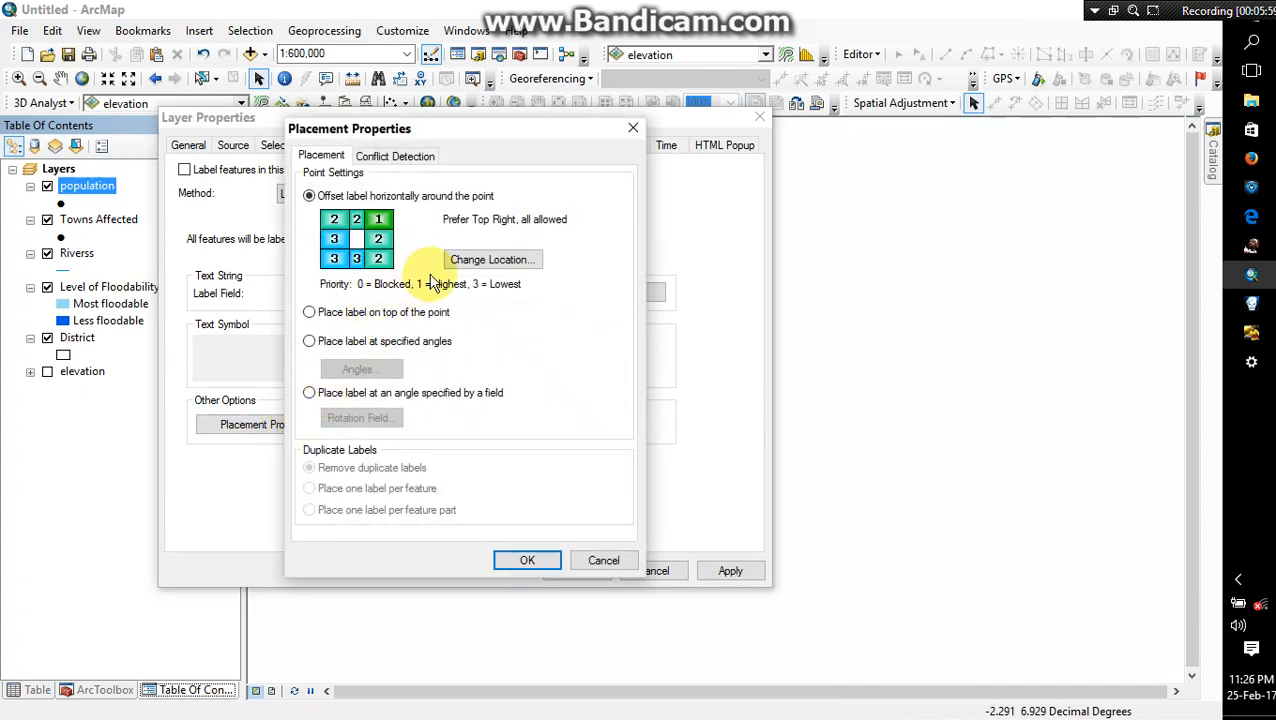
{"action": "left_click", "coordinate": [485, 261]}
{"action": "scroll", "coordinate": [481, 262], "scroll_direction": "up", "scroll_amount": 10}
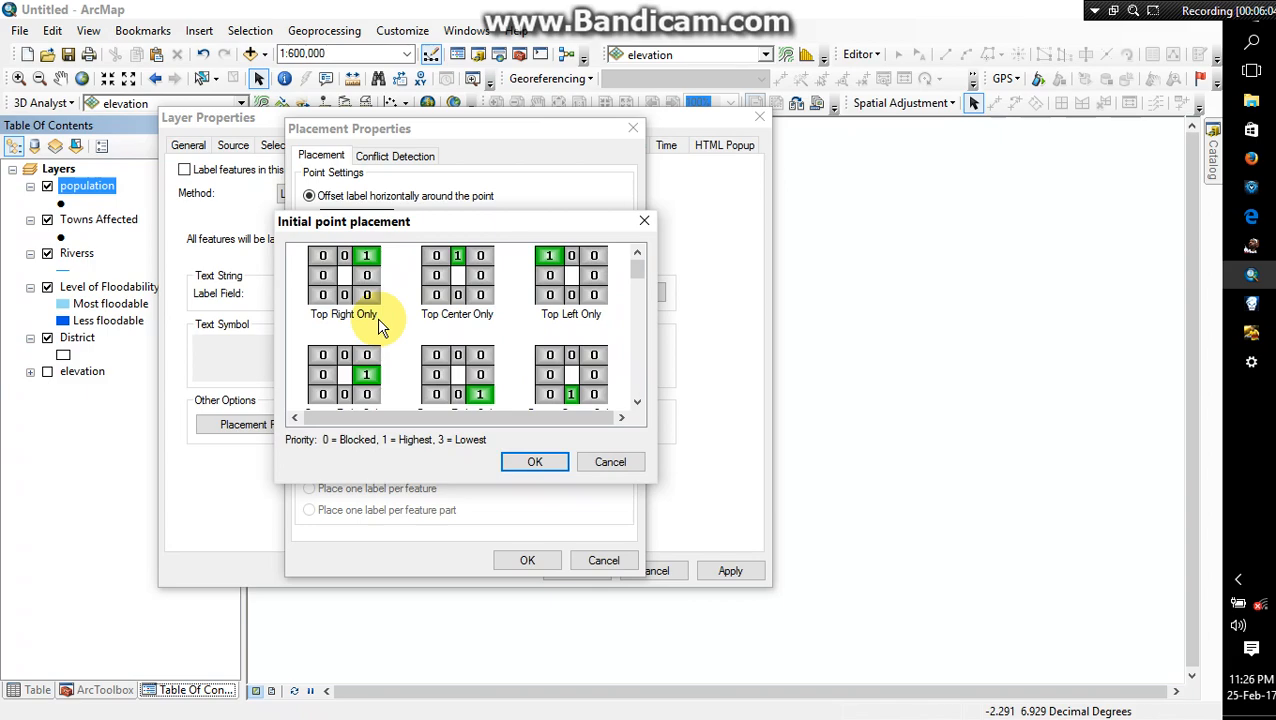
{"action": "scroll", "coordinate": [377, 317], "scroll_direction": "down", "scroll_amount": 1}
{"action": "left_click", "coordinate": [365, 372]}
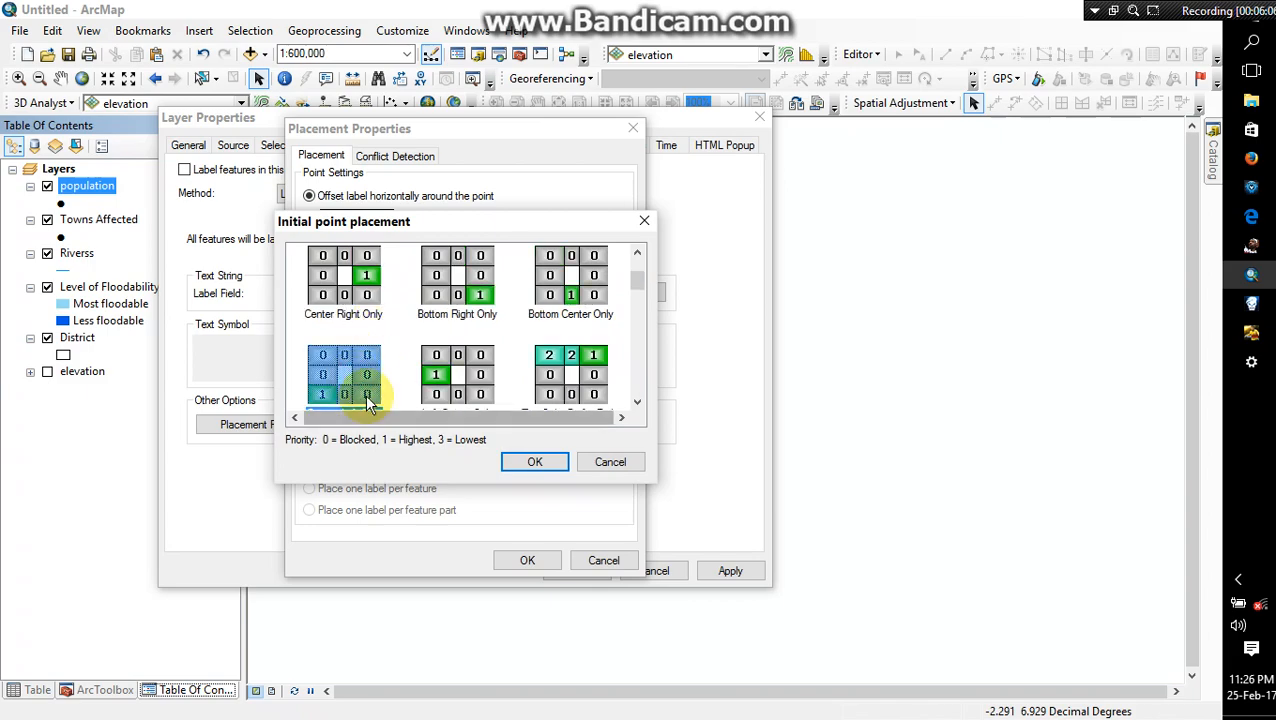
{"action": "left_click", "coordinate": [534, 461]}
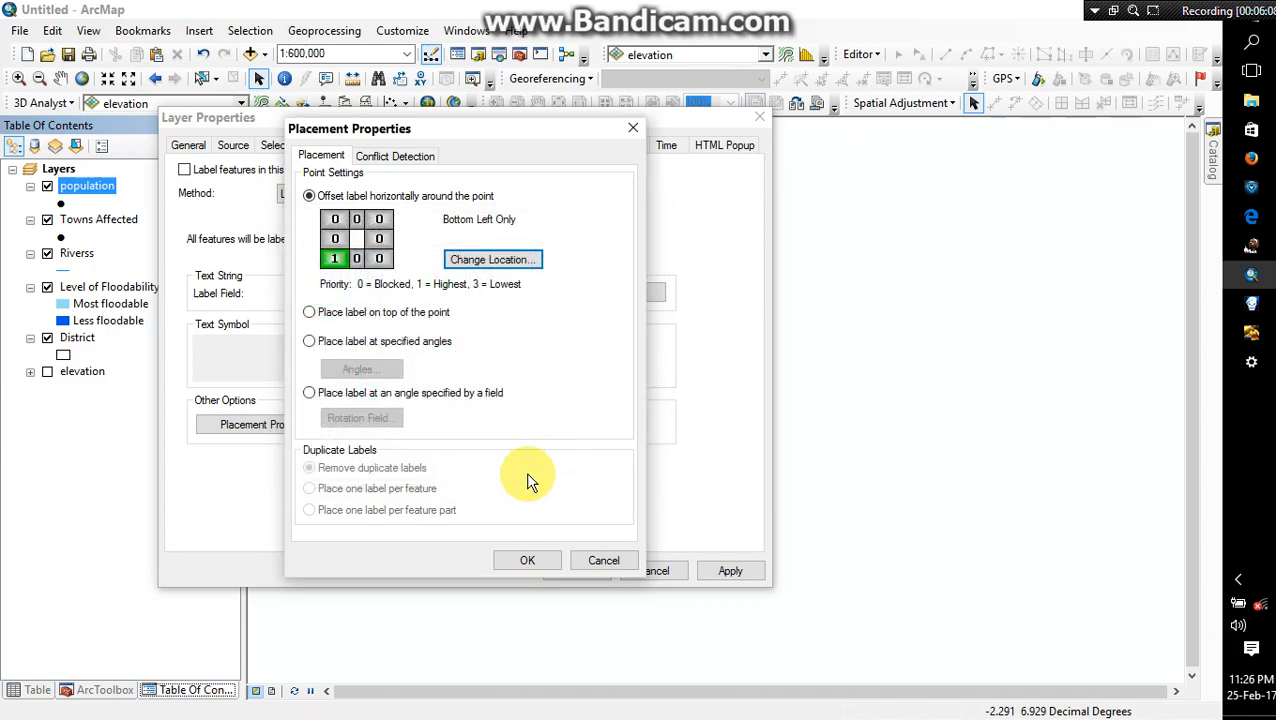
{"action": "left_click", "coordinate": [527, 558]}
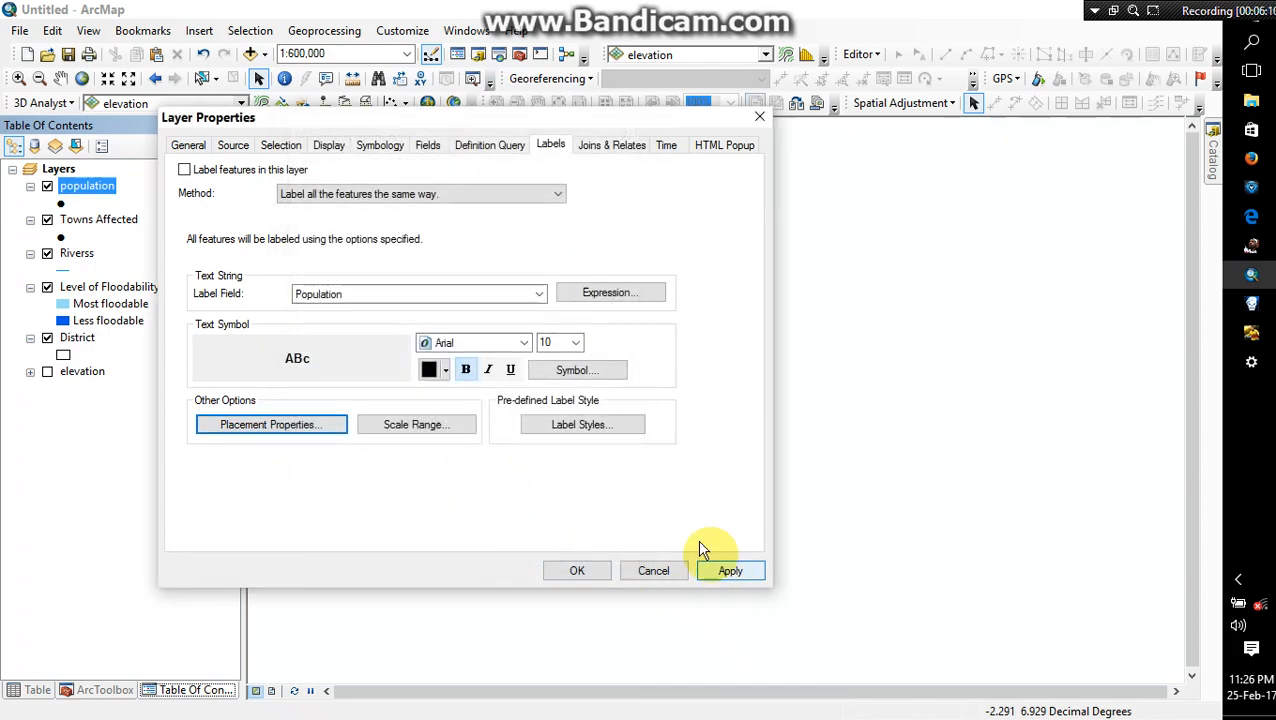
{"action": "left_click_drag", "start_coordinate": [525, 129], "coordinate": [224, 110]}
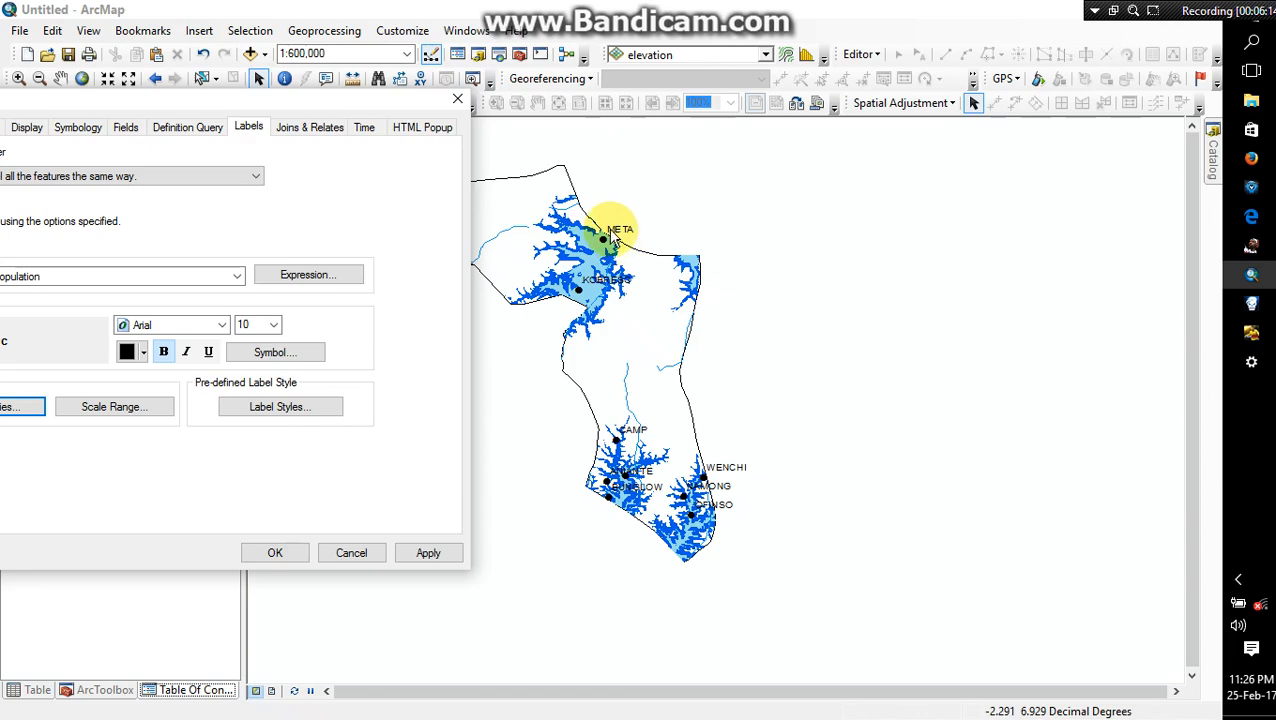
{"action": "left_click", "coordinate": [428, 553]}
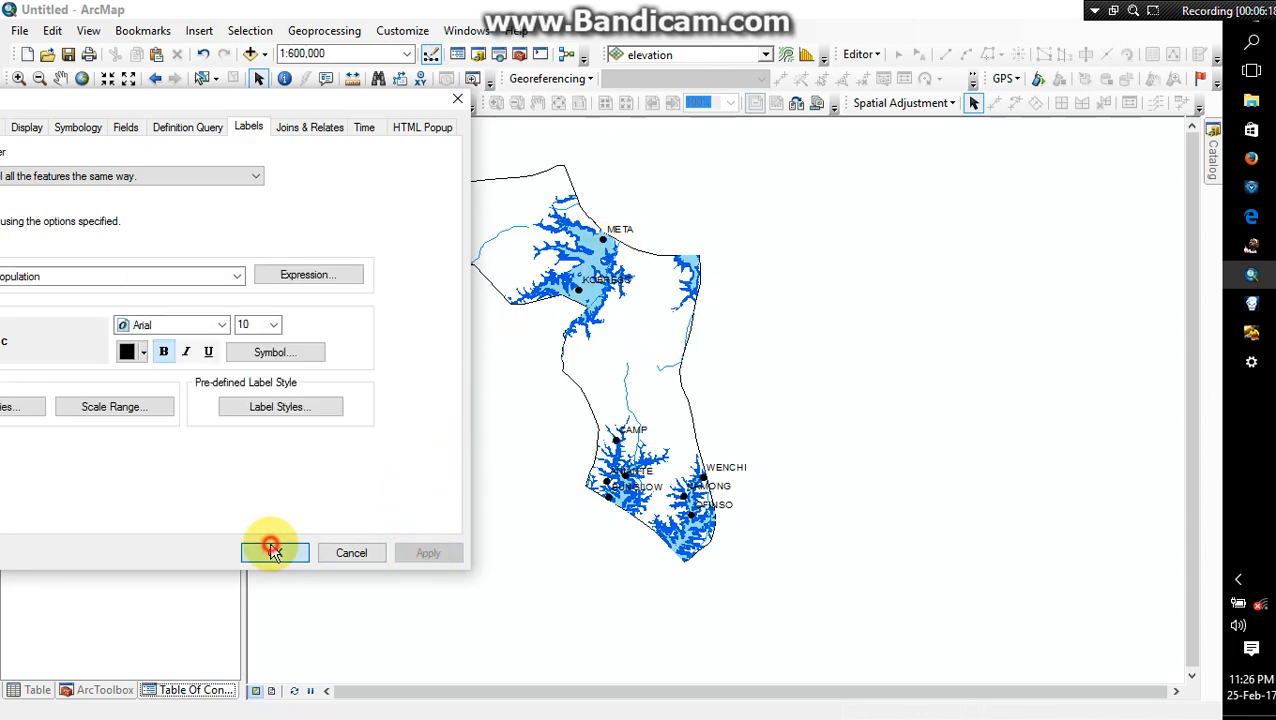
{"action": "left_click", "coordinate": [272, 551]}
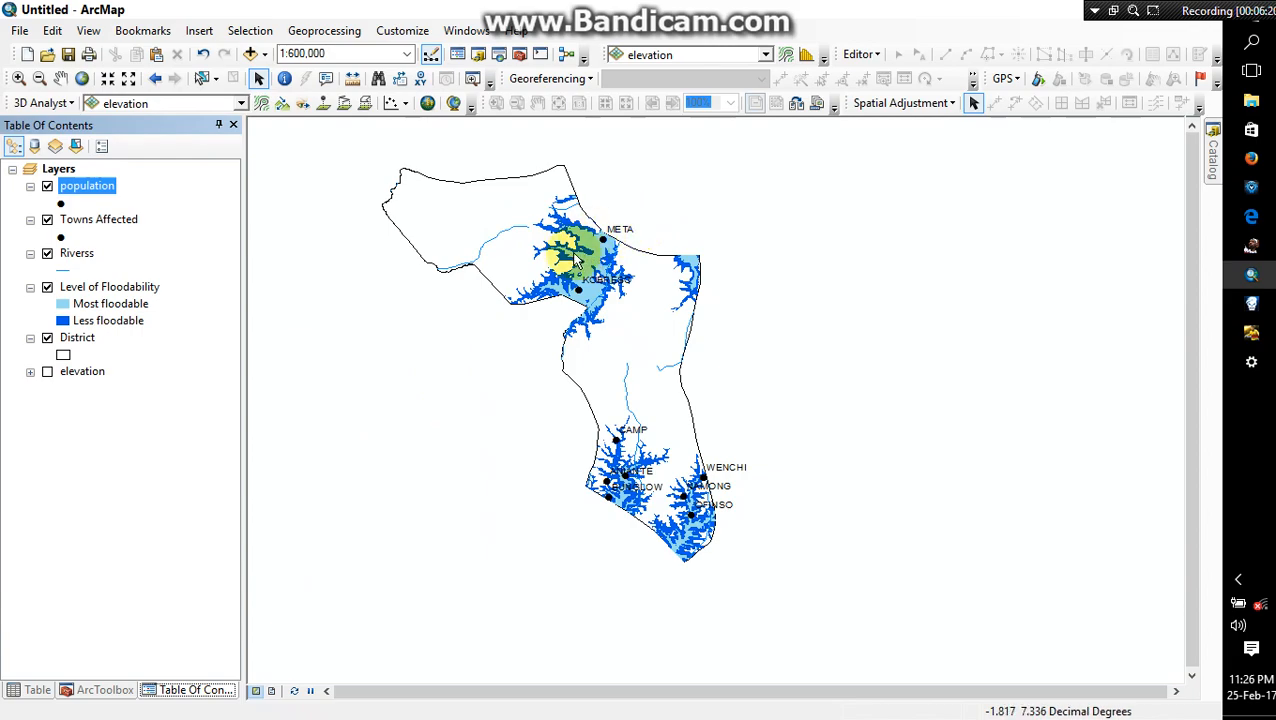
Turn on feature labels for the population layer and check the population values beside the towns on the map.
{"action": "right_click", "coordinate": [103, 194]}
{"action": "left_click", "coordinate": [200, 398]}
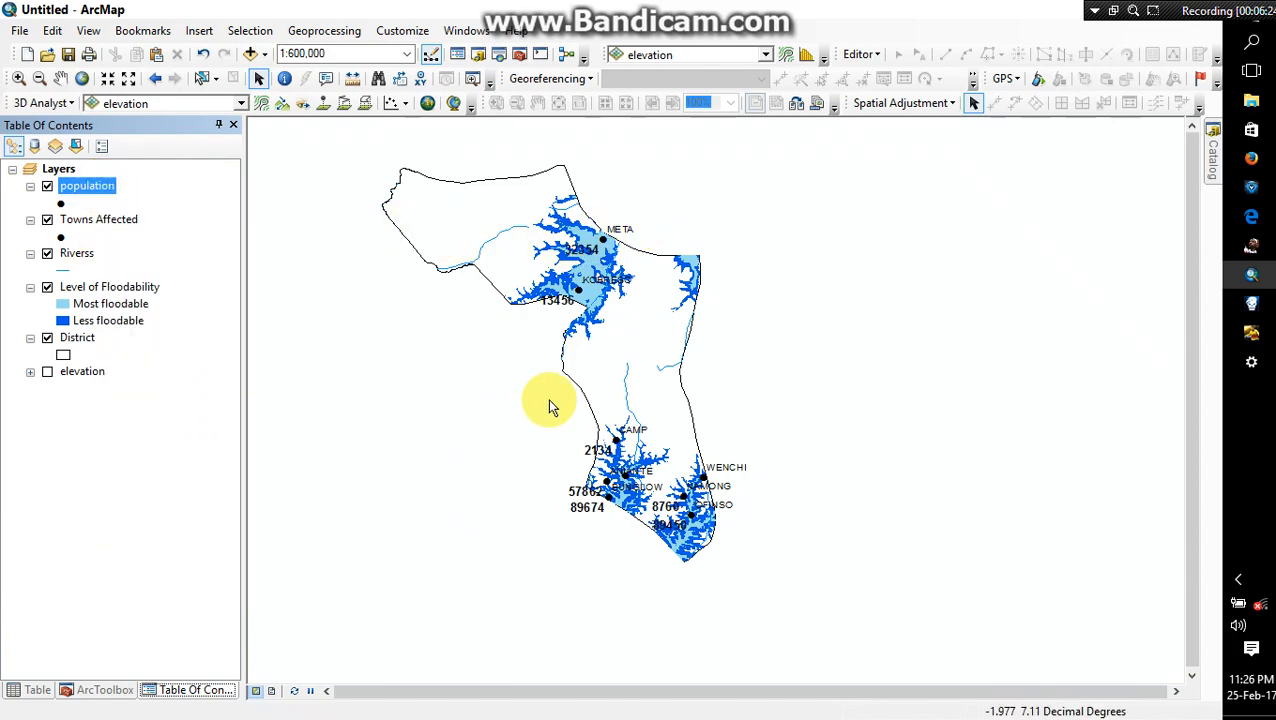
{"action": "scroll", "coordinate": [558, 320], "scroll_direction": "down", "scroll_amount": 4}
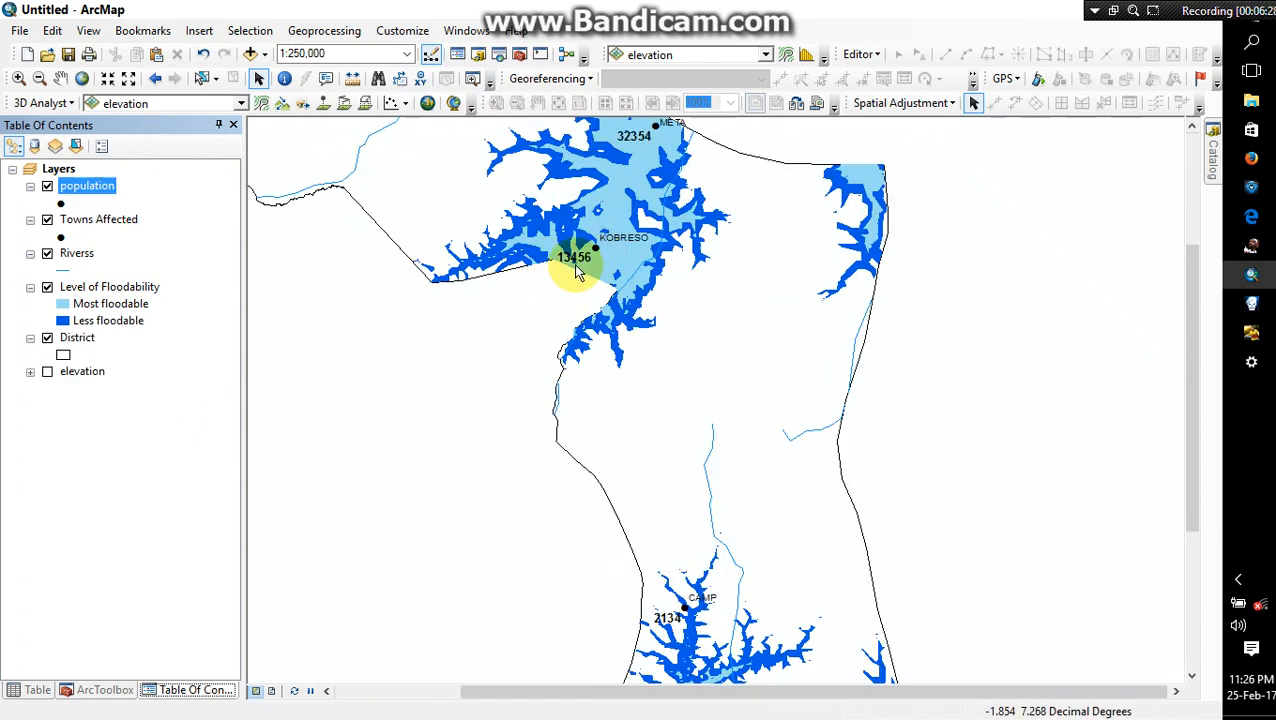
{"action": "scroll", "coordinate": [575, 272], "scroll_direction": "up", "scroll_amount": 2}
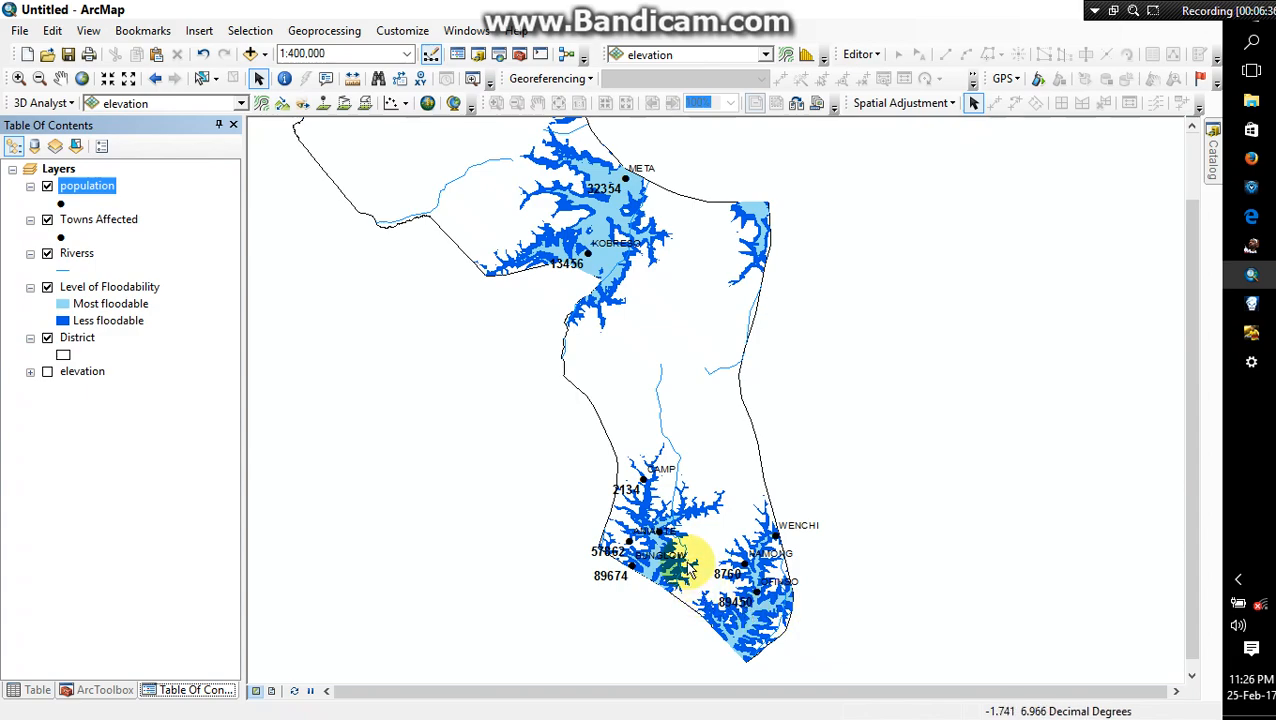
{"action": "scroll", "coordinate": [688, 572], "scroll_direction": "up", "scroll_amount": 2}
{"action": "scroll", "coordinate": [664, 455], "scroll_direction": "down", "scroll_amount": 4}
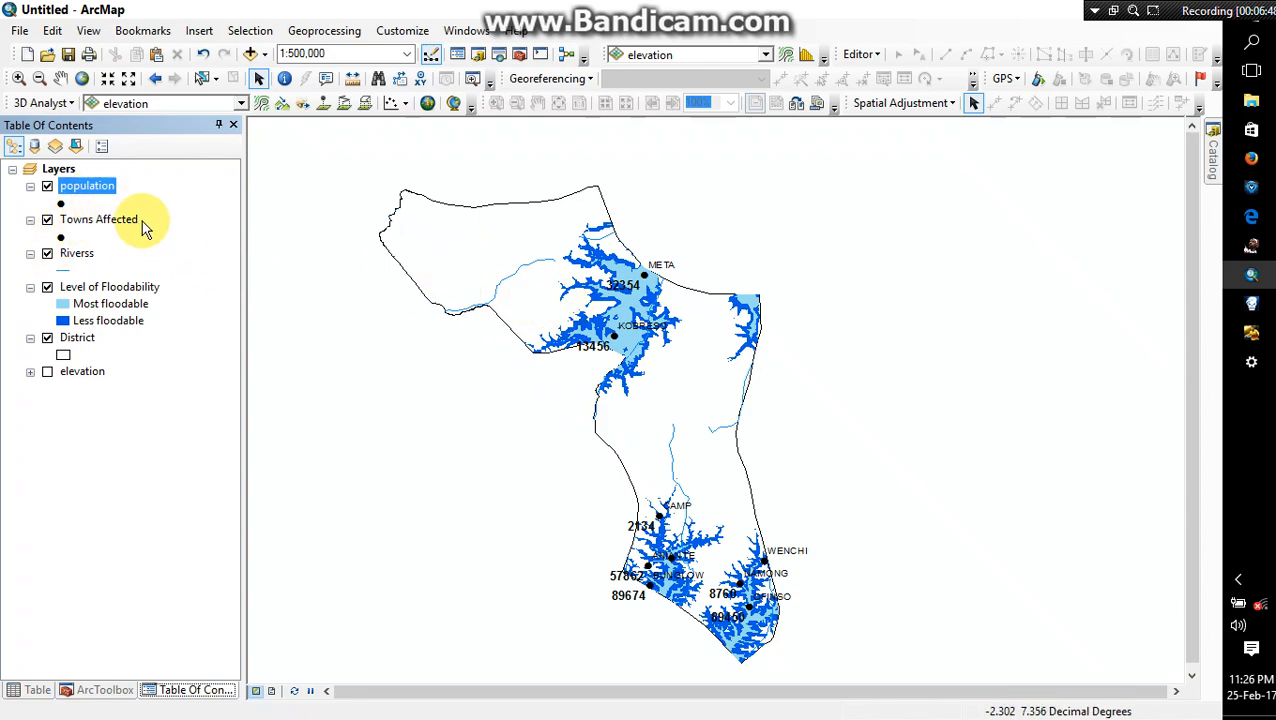
{"action": "left_click", "coordinate": [627, 288]}
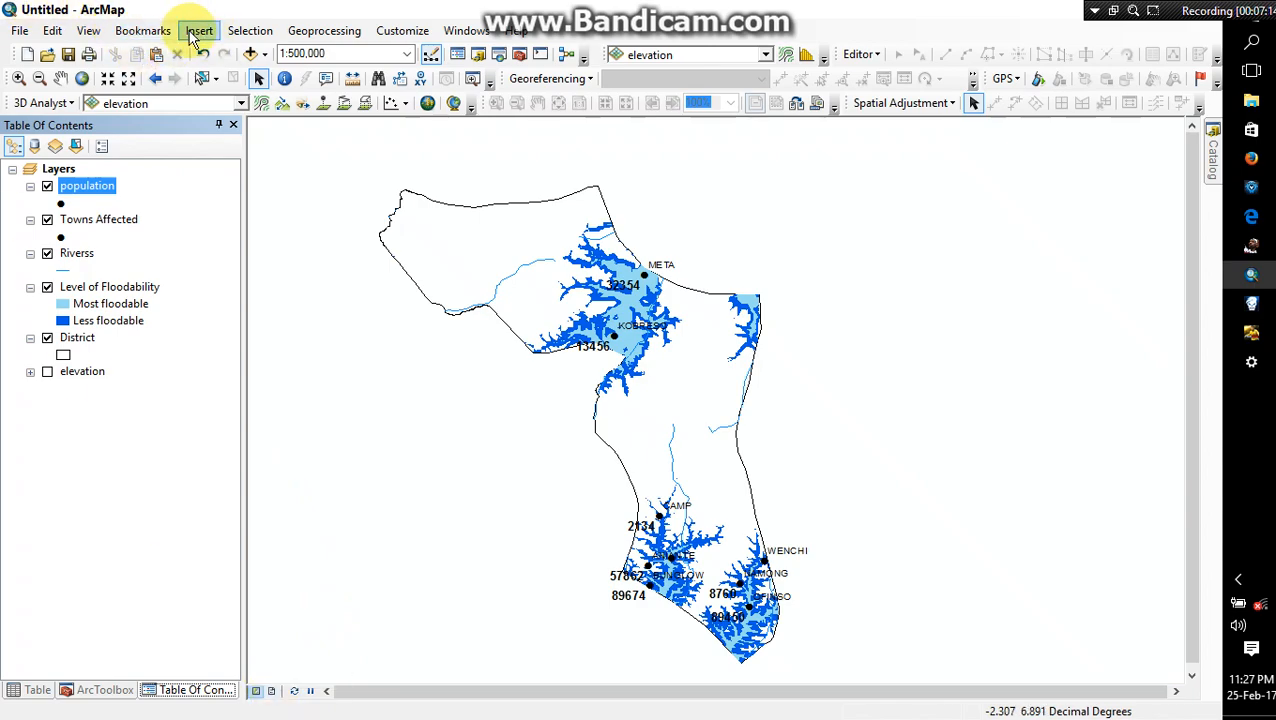
Switch the map to Layout View and enlarge the data frame to span nearly the full width of the page.
{"action": "left_click", "coordinate": [88, 31]}
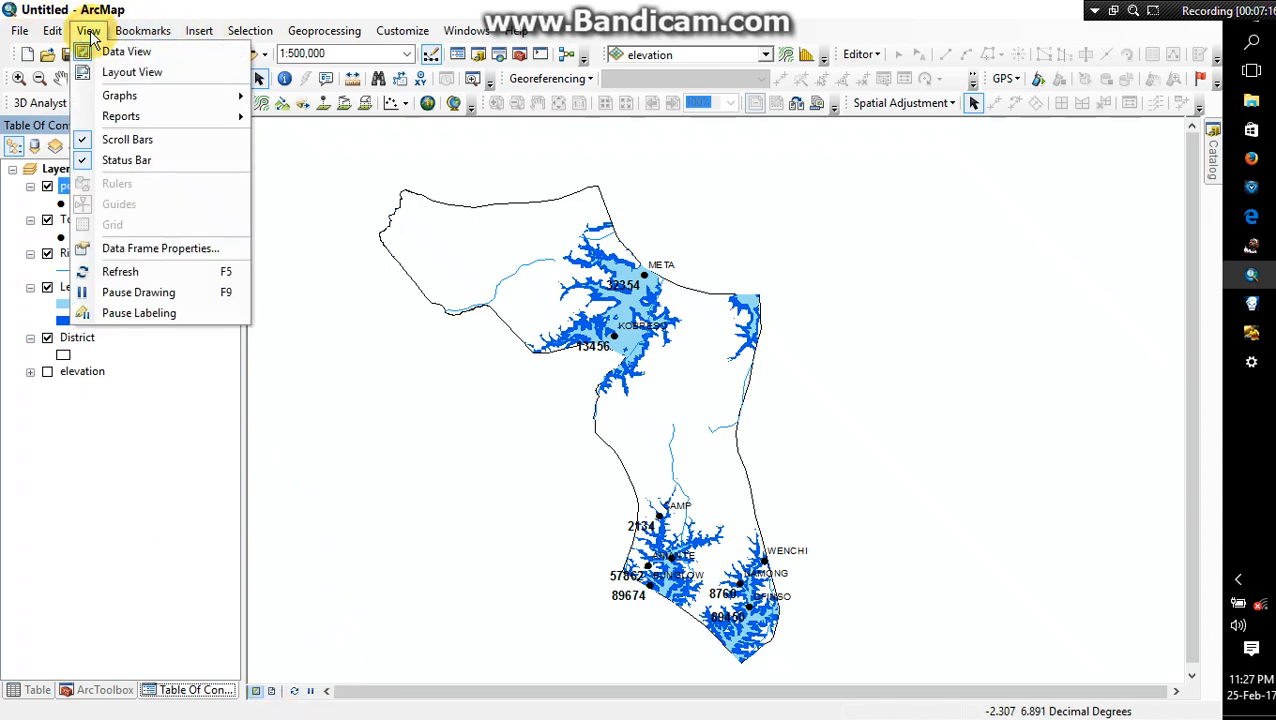
{"action": "left_click", "coordinate": [138, 76]}
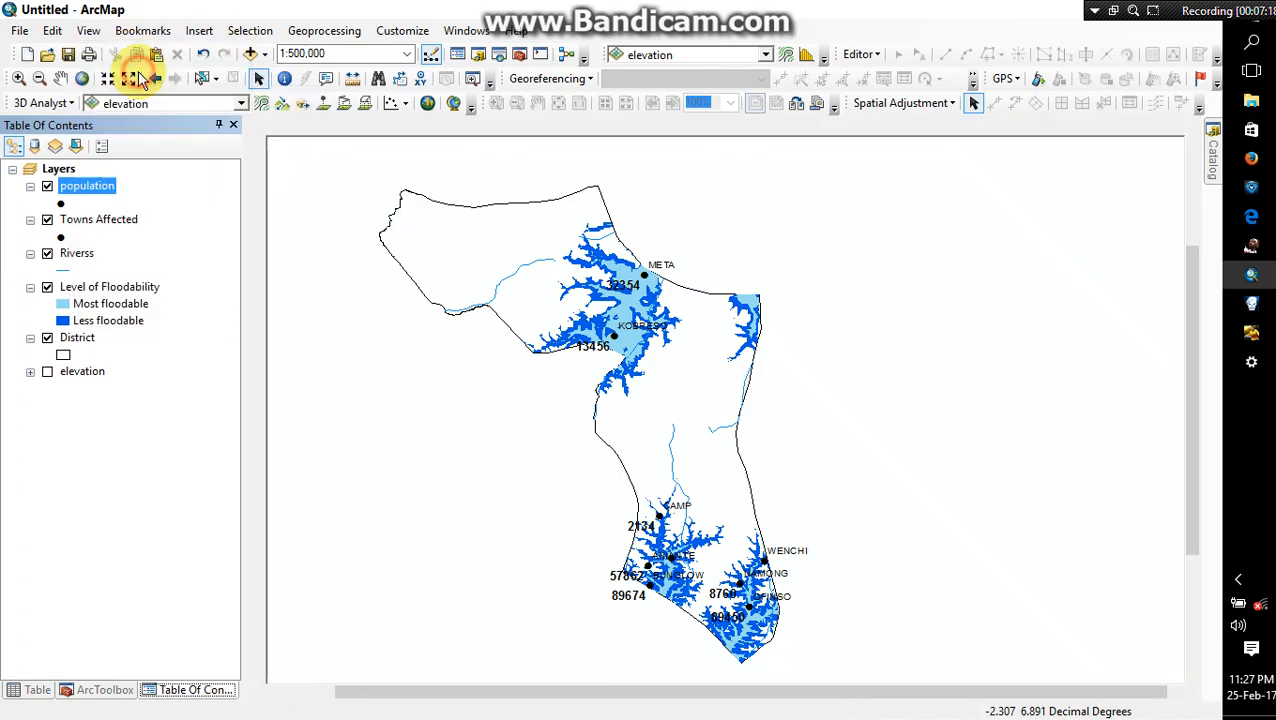
{"action": "left_click", "coordinate": [712, 455]}
{"action": "left_click_drag", "start_coordinate": [564, 195], "coordinate": [541, 188]}
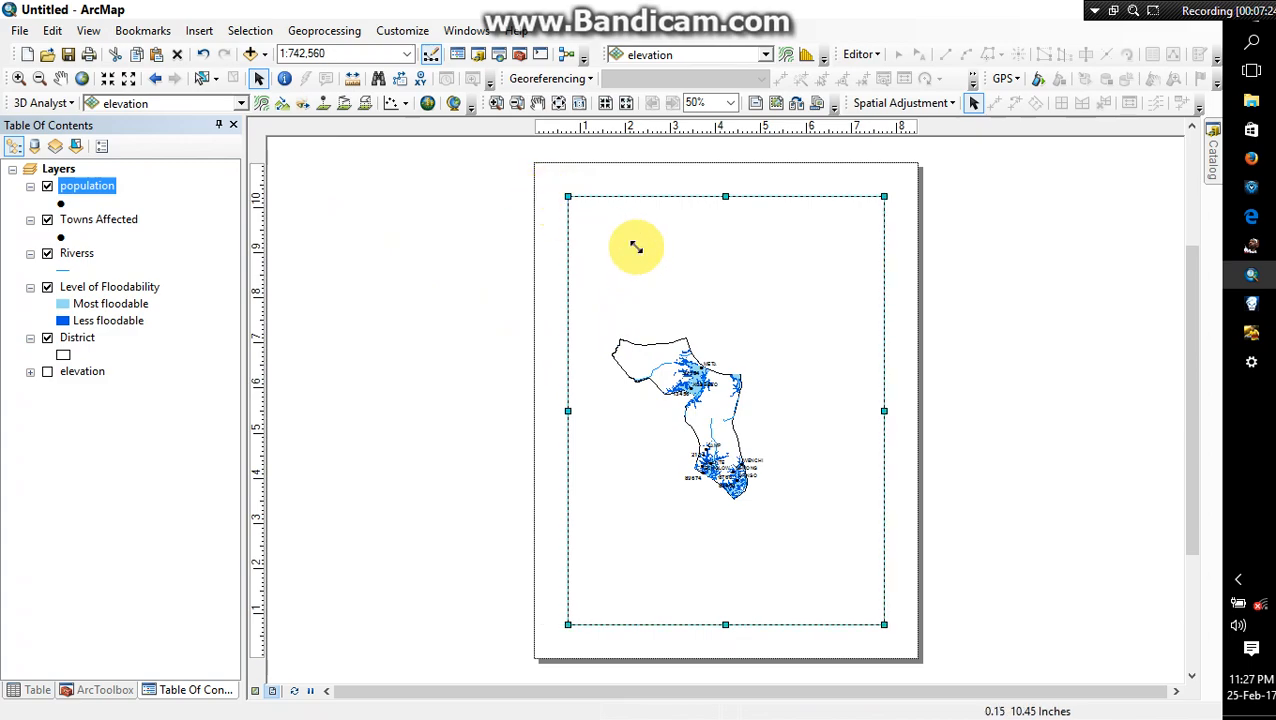
{"action": "left_click_drag", "start_coordinate": [884, 626], "coordinate": [914, 629]}
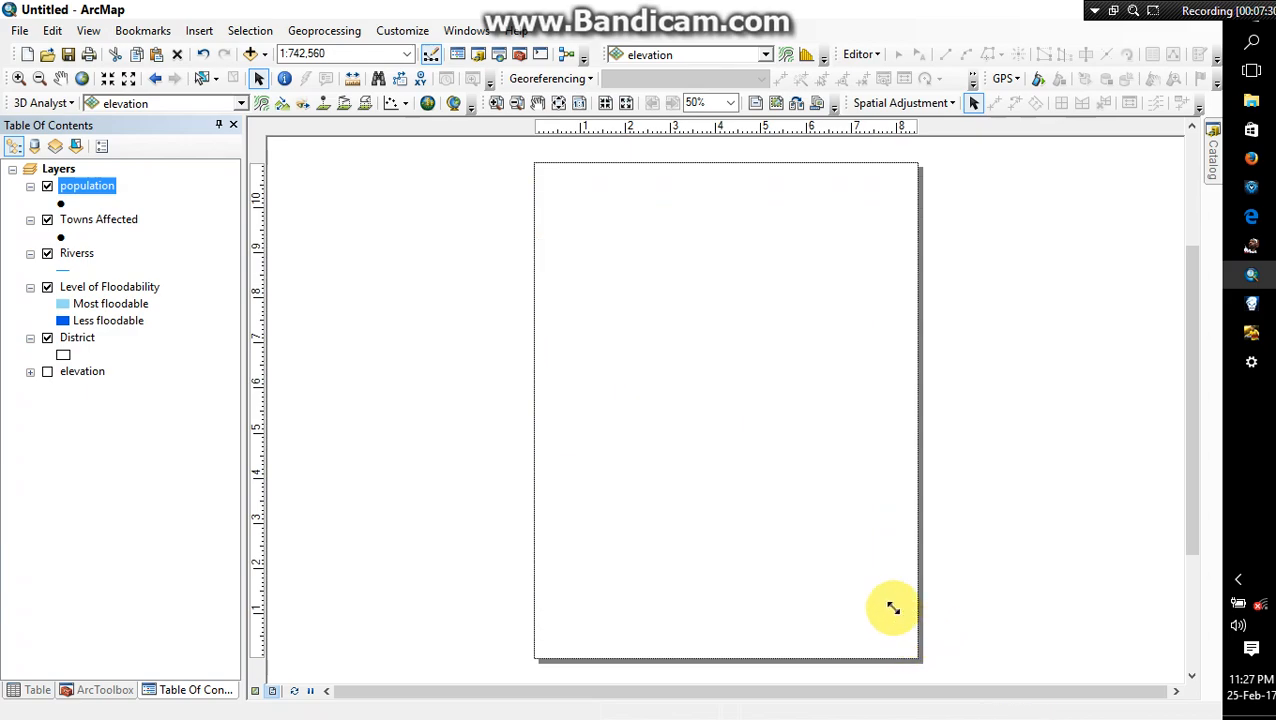
Enlarge the map to a scale of 1:300,000 and pan it so the whole district fits inside the layout's data frame.
{"action": "left_click", "coordinate": [107, 79]}
{"action": "left_click", "coordinate": [107, 79]}
{"action": "left_click", "coordinate": [107, 79]}
{"action": "left_click", "coordinate": [107, 79]}
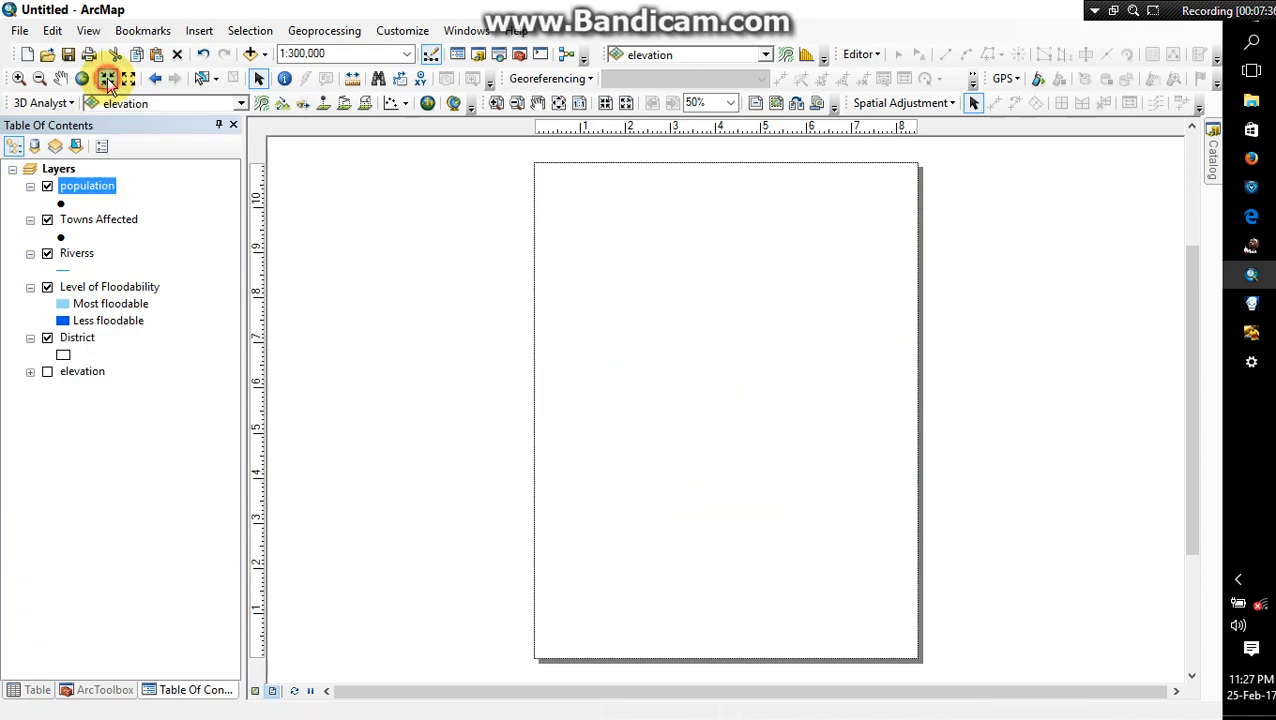
{"action": "left_click", "coordinate": [60, 78]}
{"action": "left_click_drag", "start_coordinate": [655, 365], "coordinate": [762, 365]}
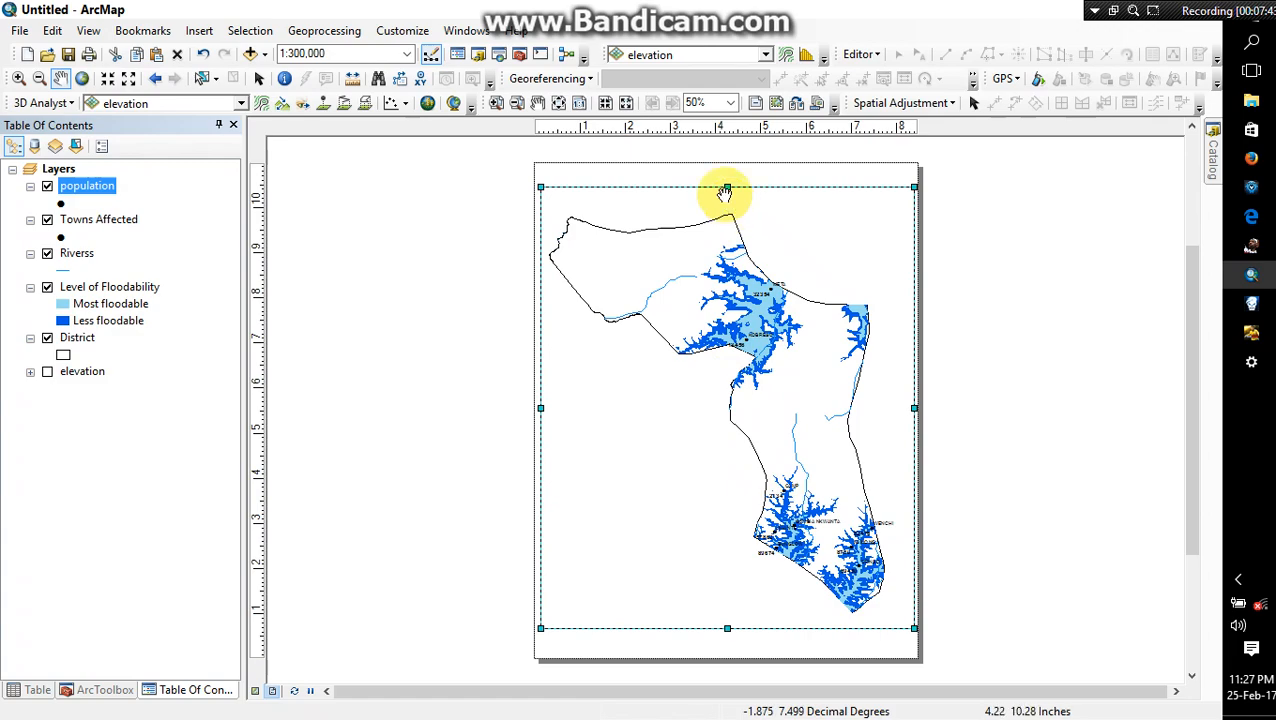
Insert the map title SEKYERE EAST DISTRICT MAP SHOWING FLOOD AREAS and place it centred above the data frame.
{"action": "left_click", "coordinate": [199, 31]}
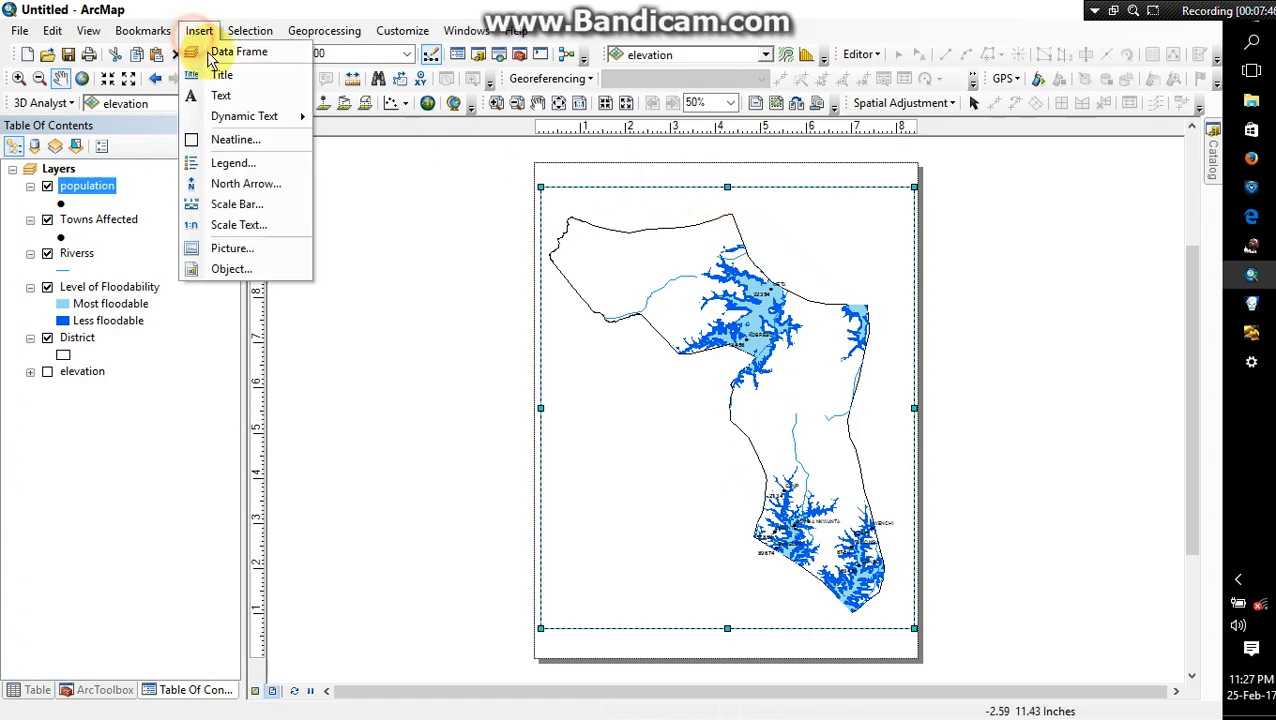
{"action": "left_click", "coordinate": [215, 75]}
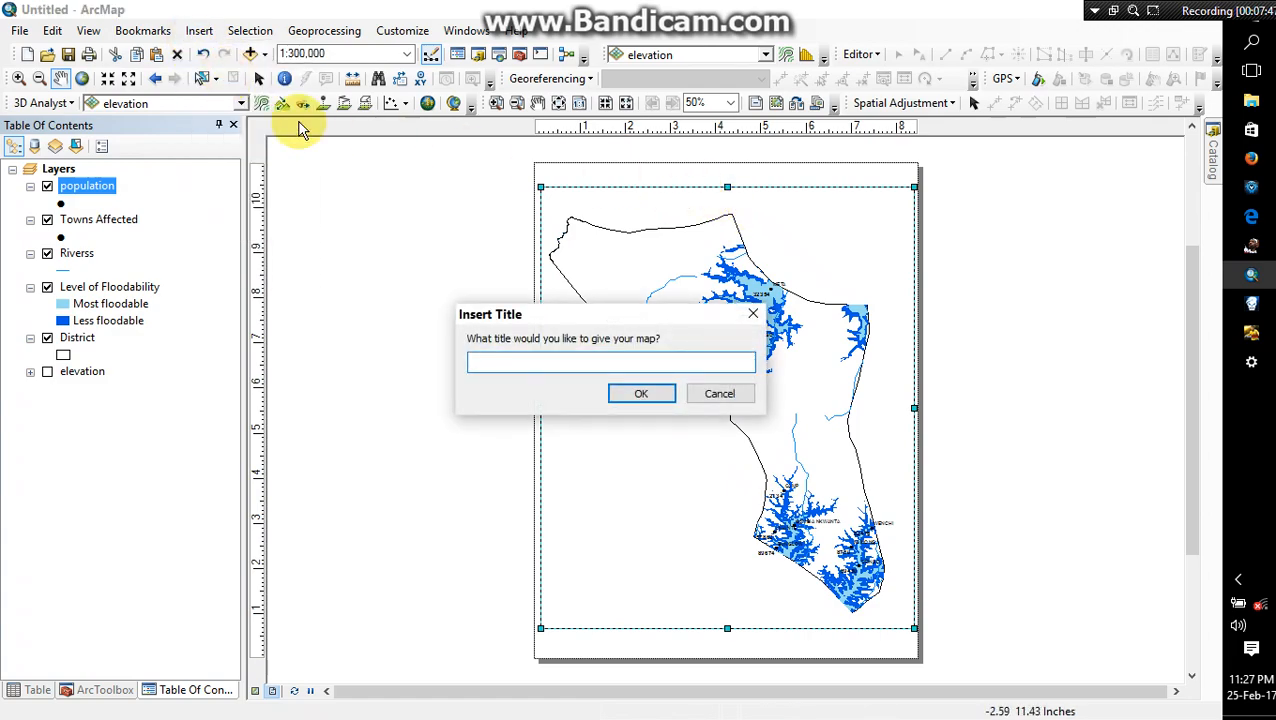
{"action": "type", "text": "SEKYE"}
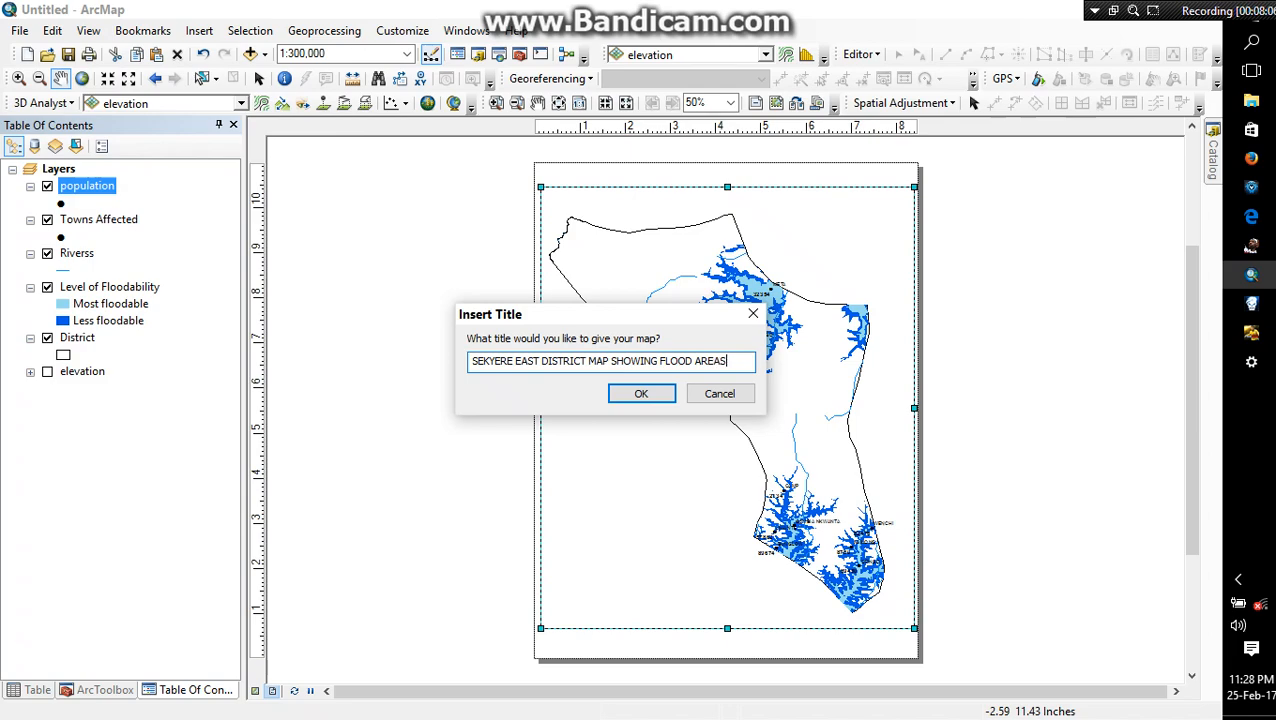
{"action": "left_click", "coordinate": [641, 396]}
{"action": "left_click_drag", "start_coordinate": [740, 212], "coordinate": [752, 180]}
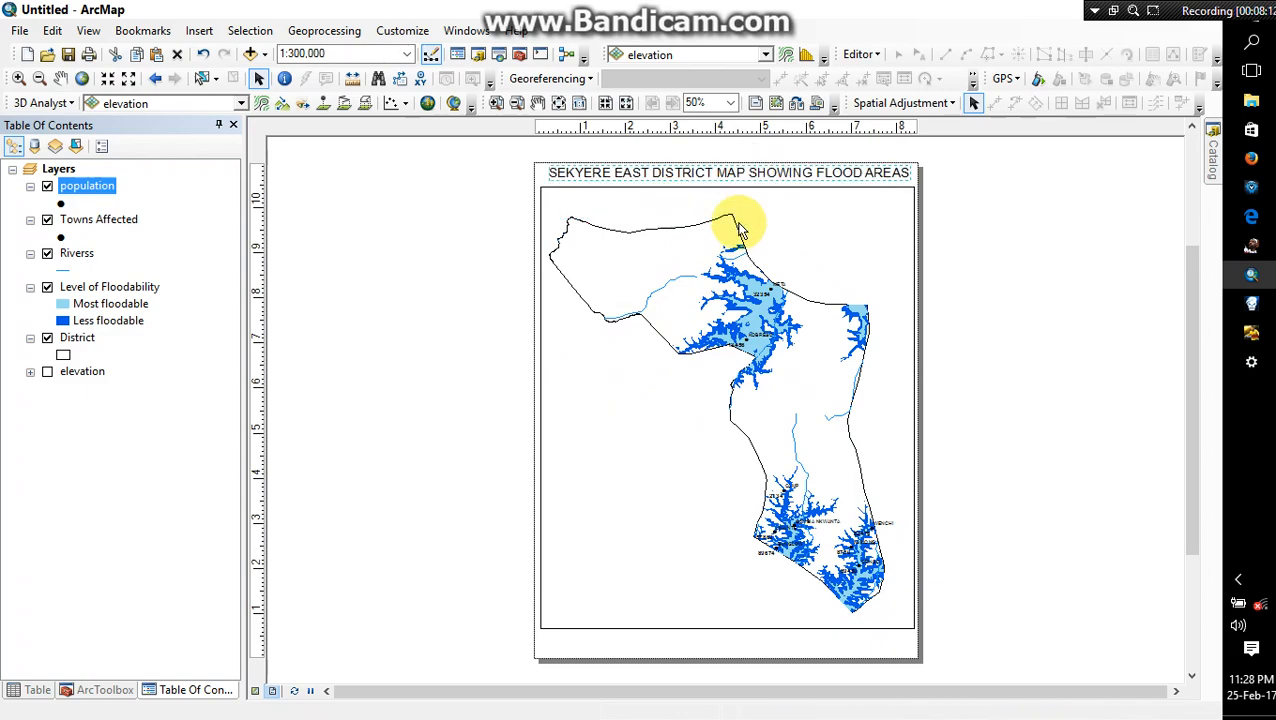
Insert the ESRI North 5 north arrow and place it in the upper-right corner of the data frame.
{"action": "left_click", "coordinate": [205, 31]}
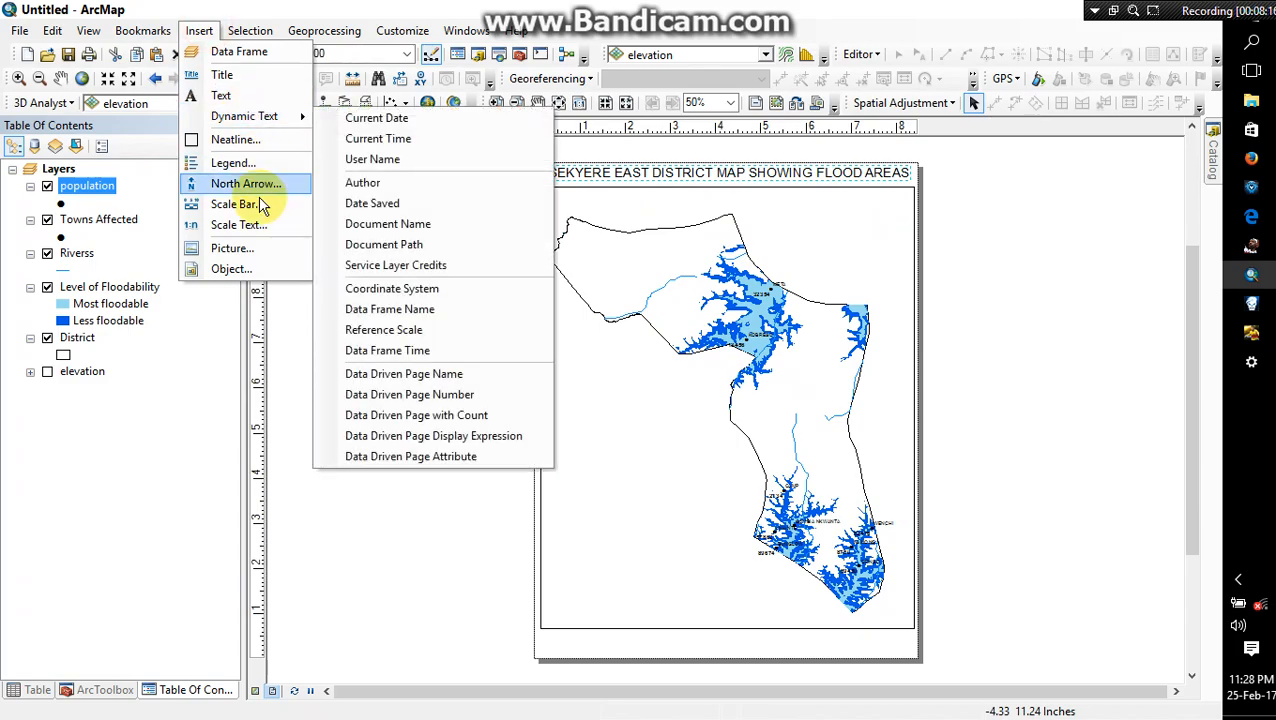
{"action": "left_click", "coordinate": [258, 186]}
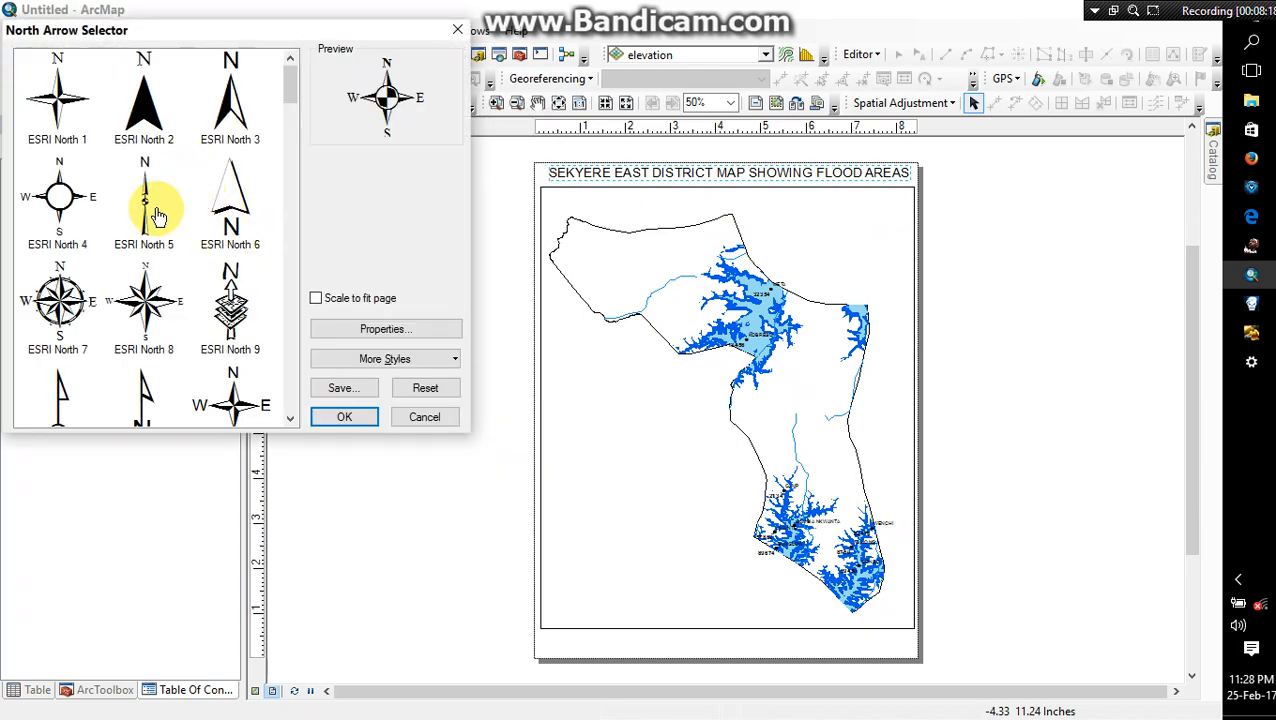
{"action": "left_click", "coordinate": [158, 205]}
{"action": "left_click", "coordinate": [338, 418]}
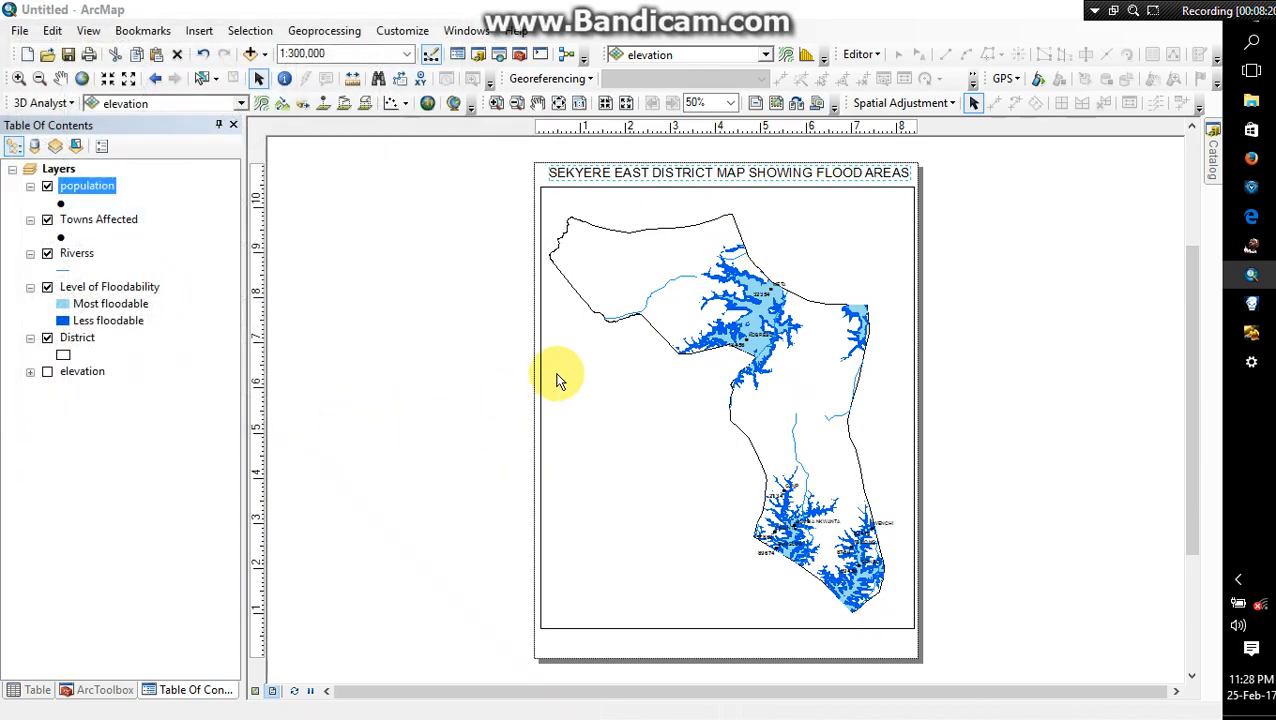
{"action": "left_click_drag", "start_coordinate": [619, 459], "coordinate": [904, 232]}
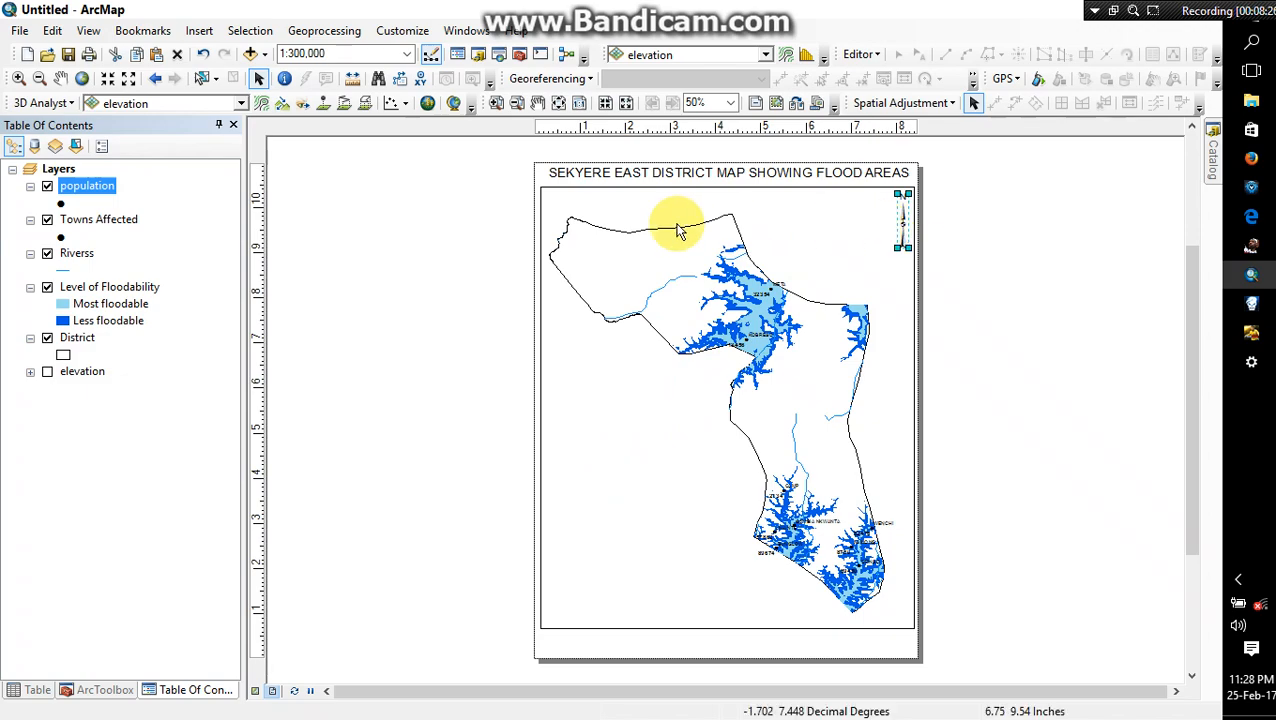
Insert an Alternating Scale Bar 1 with division units set to Kilometers and place it below the data frame's lower-left corner.
{"action": "left_click", "coordinate": [199, 30]}
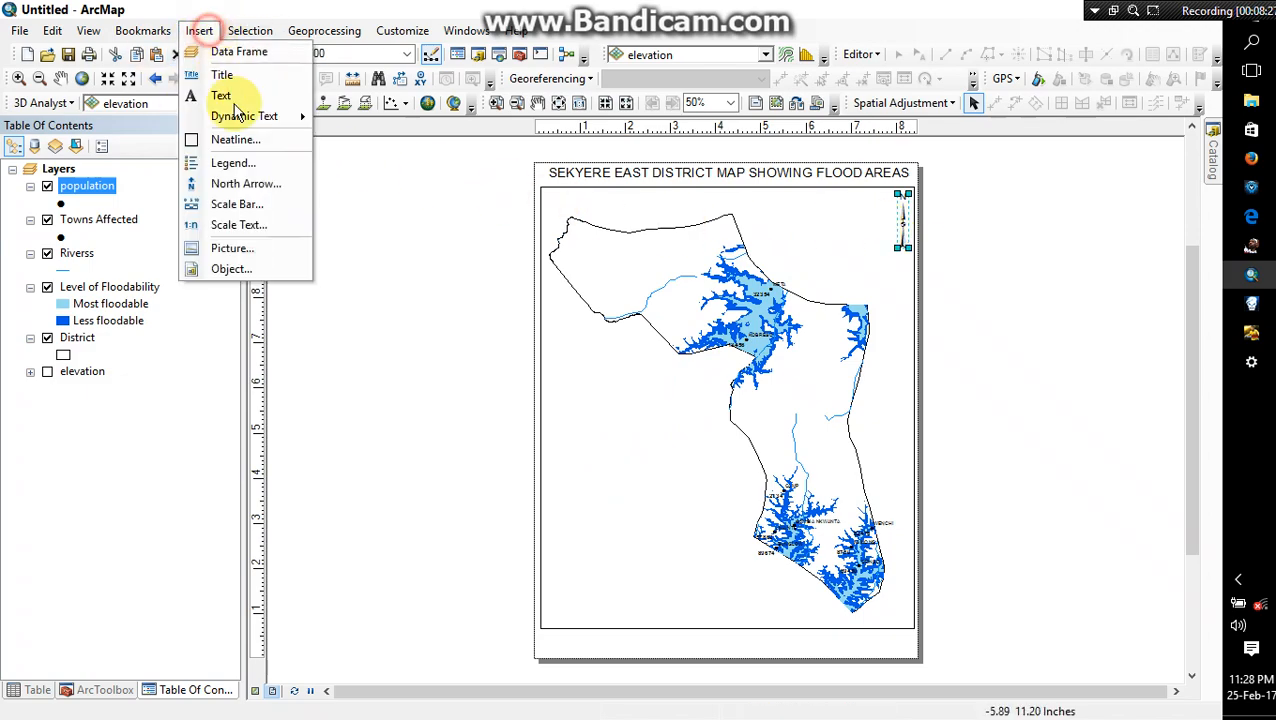
{"action": "left_click", "coordinate": [232, 204]}
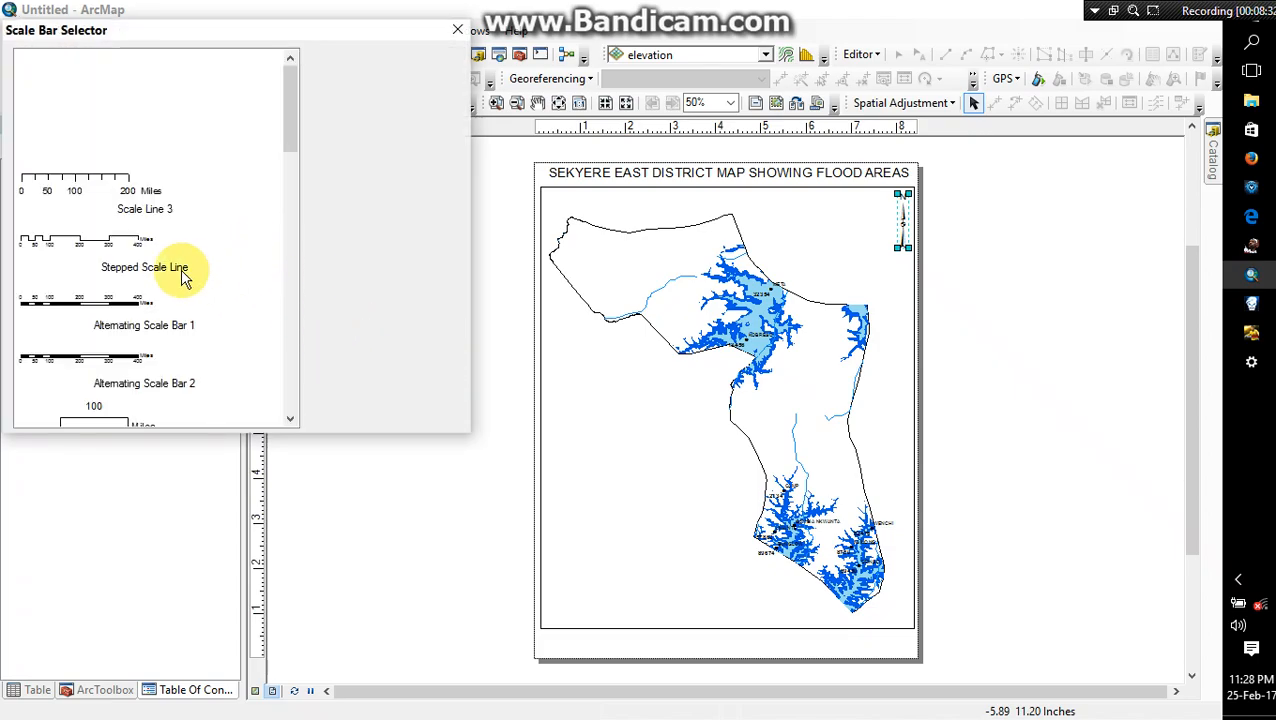
{"action": "left_click", "coordinate": [148, 313]}
{"action": "left_click", "coordinate": [327, 337]}
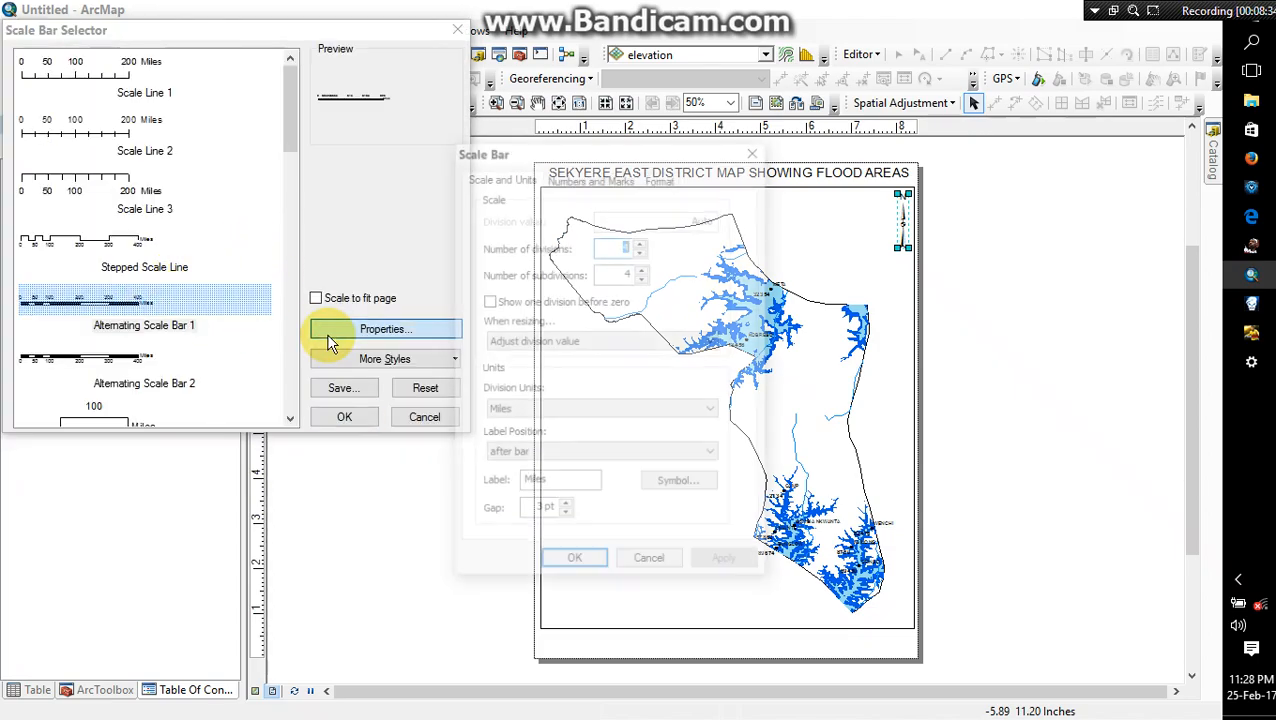
{"action": "left_click_drag", "start_coordinate": [561, 484], "coordinate": [513, 491]}
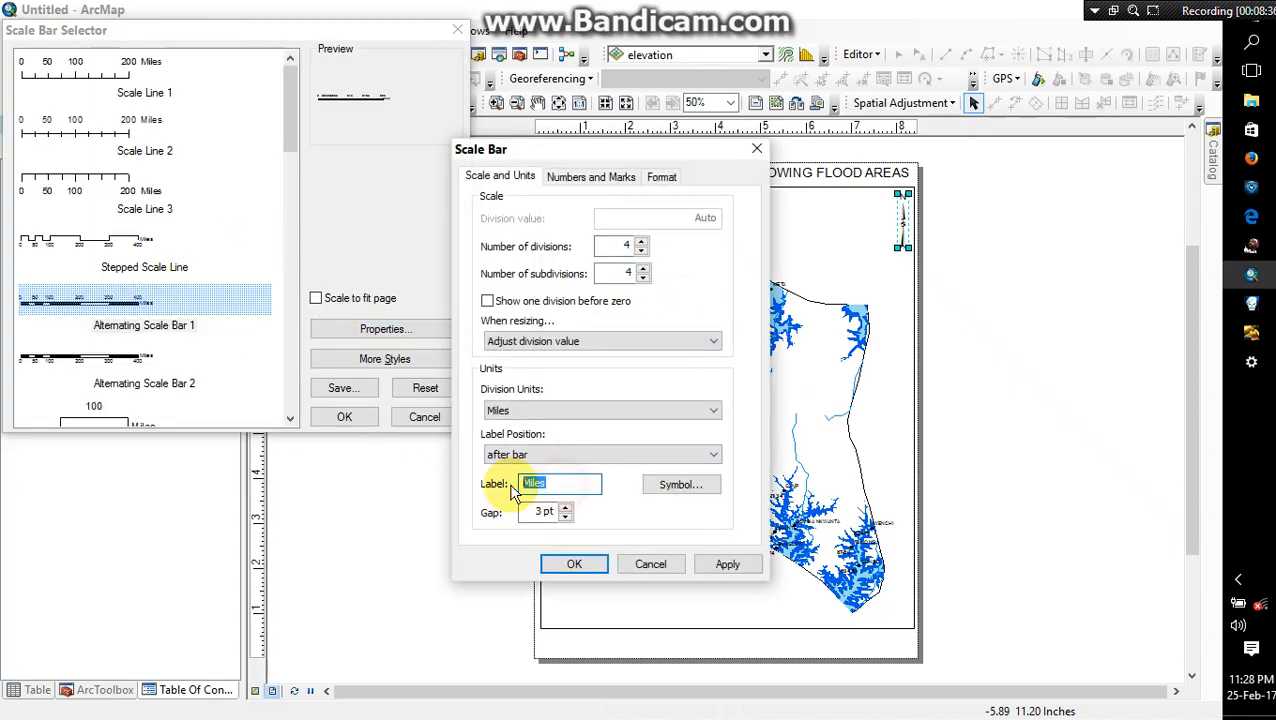
{"action": "type", "text": "k"}
{"action": "left_click", "coordinate": [530, 411]}
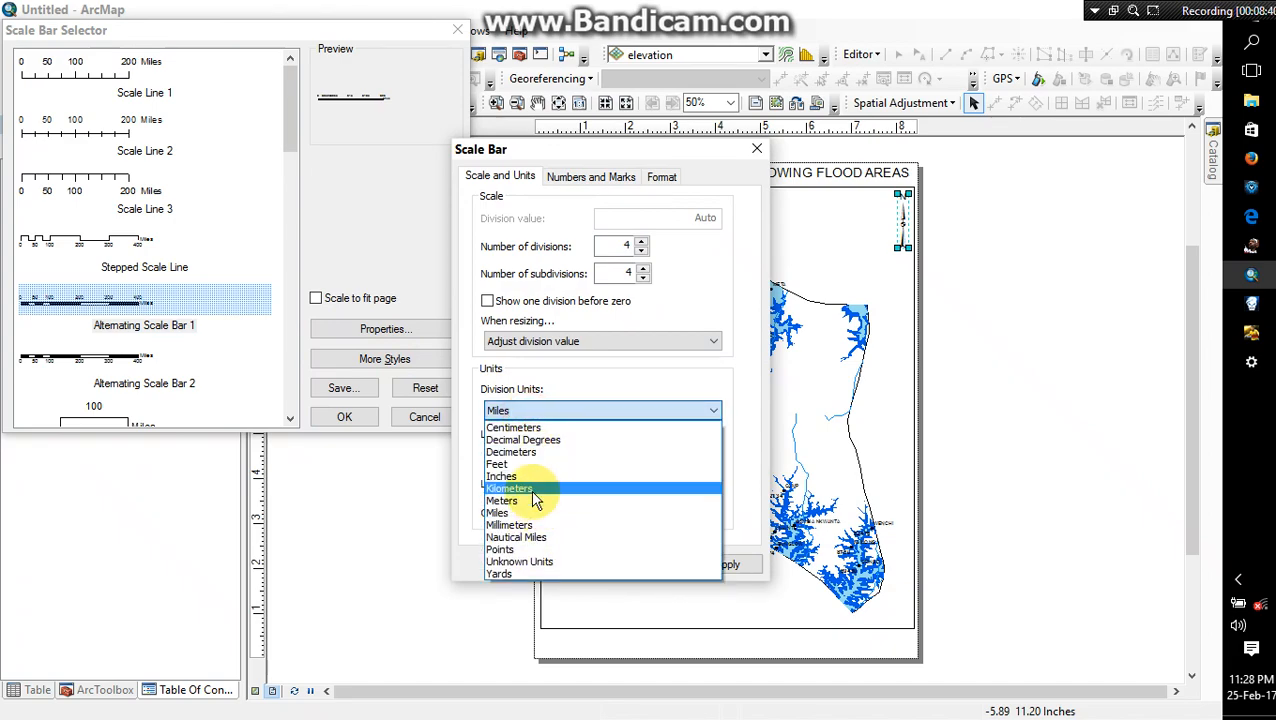
{"action": "left_click", "coordinate": [510, 488]}
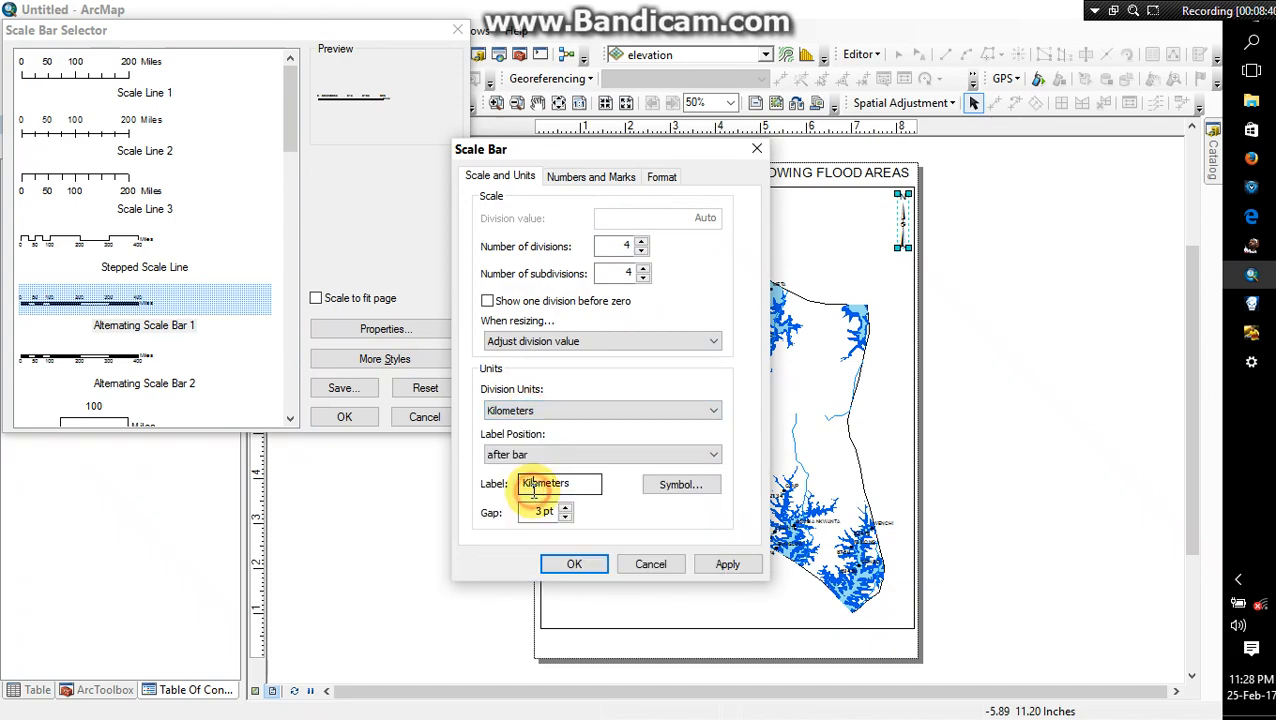
{"action": "left_click", "coordinate": [574, 564]}
{"action": "left_click", "coordinate": [350, 416]}
{"action": "left_click_drag", "start_coordinate": [700, 433], "coordinate": [568, 650]}
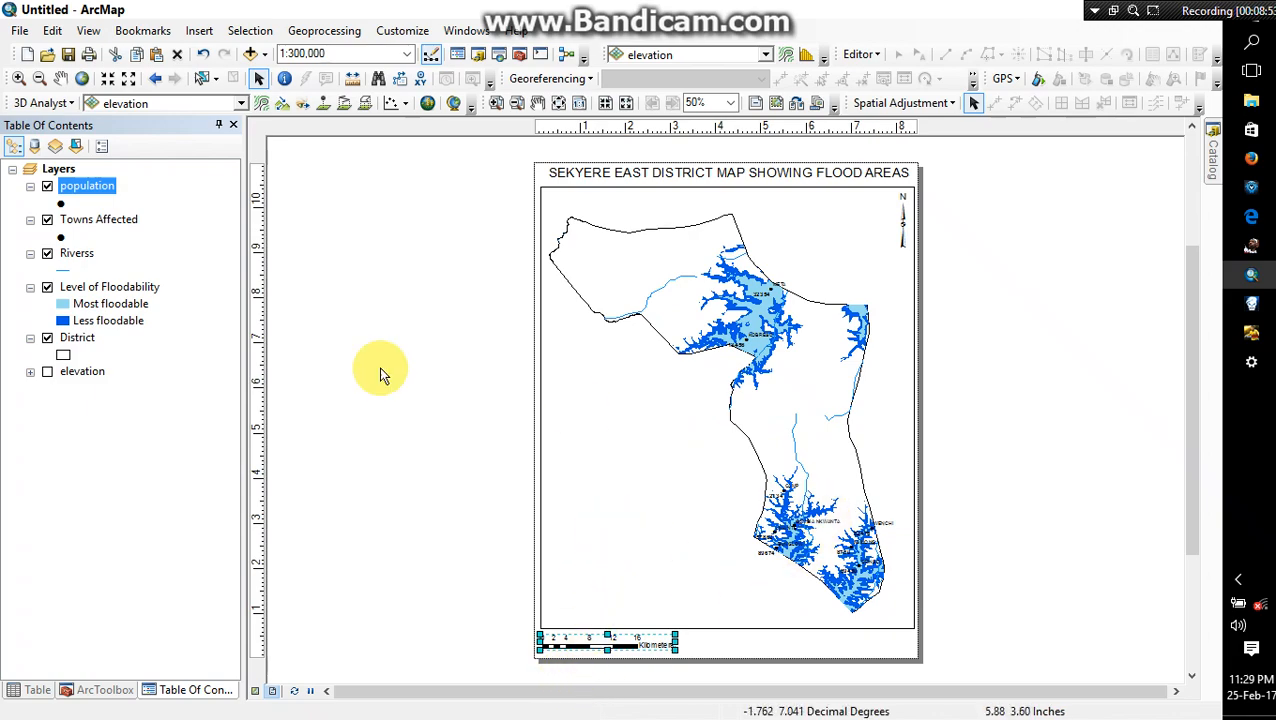
{"action": "left_click", "coordinate": [207, 32]}
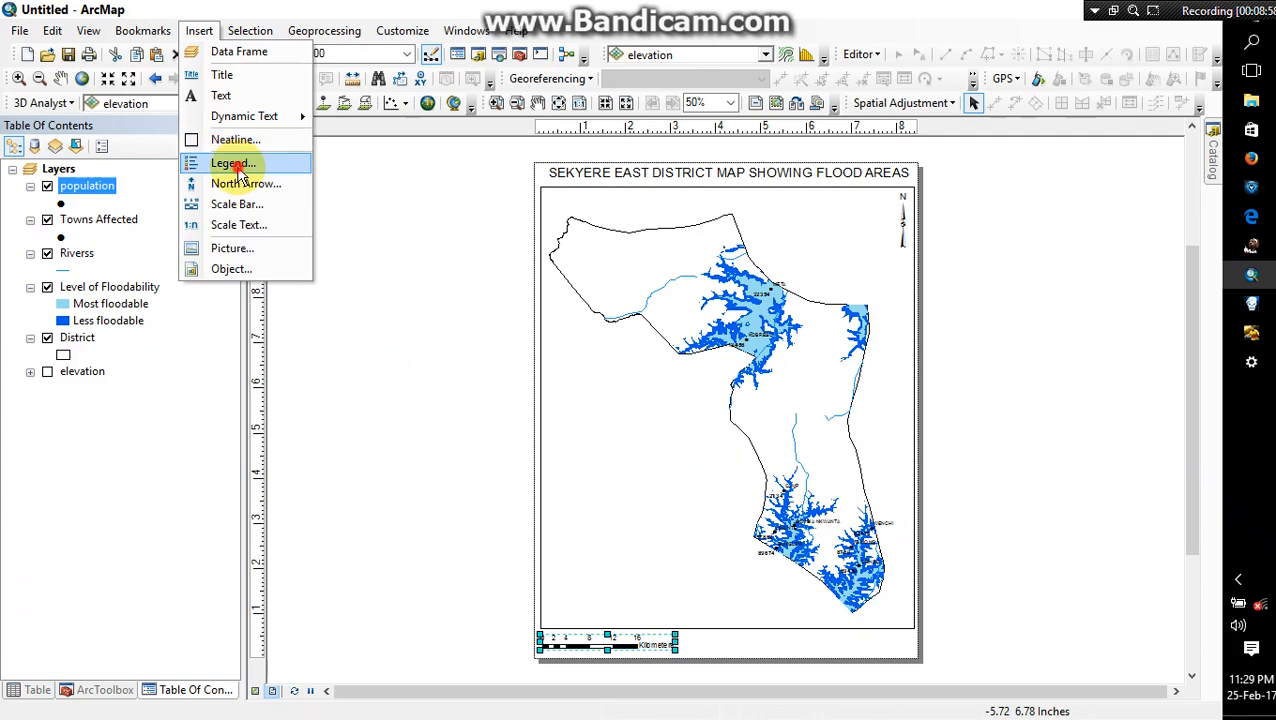
{"action": "left_click", "coordinate": [236, 165]}
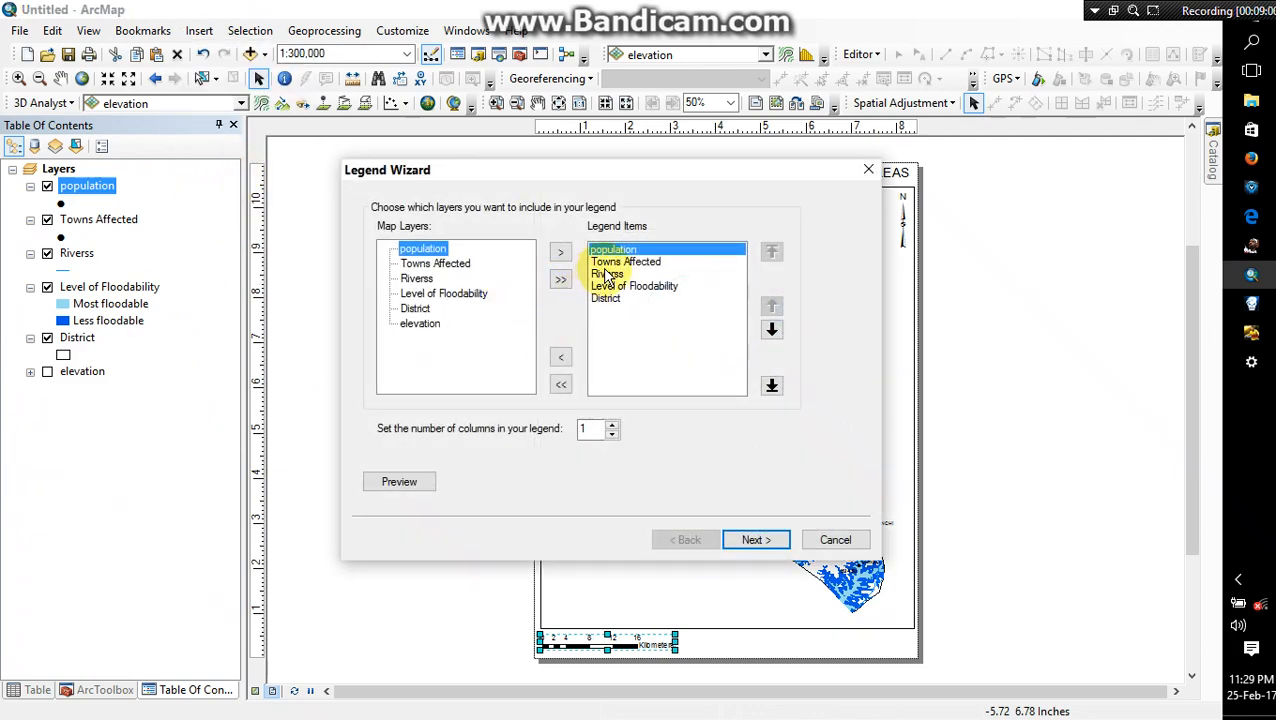
{"action": "left_click", "coordinate": [875, 172]}
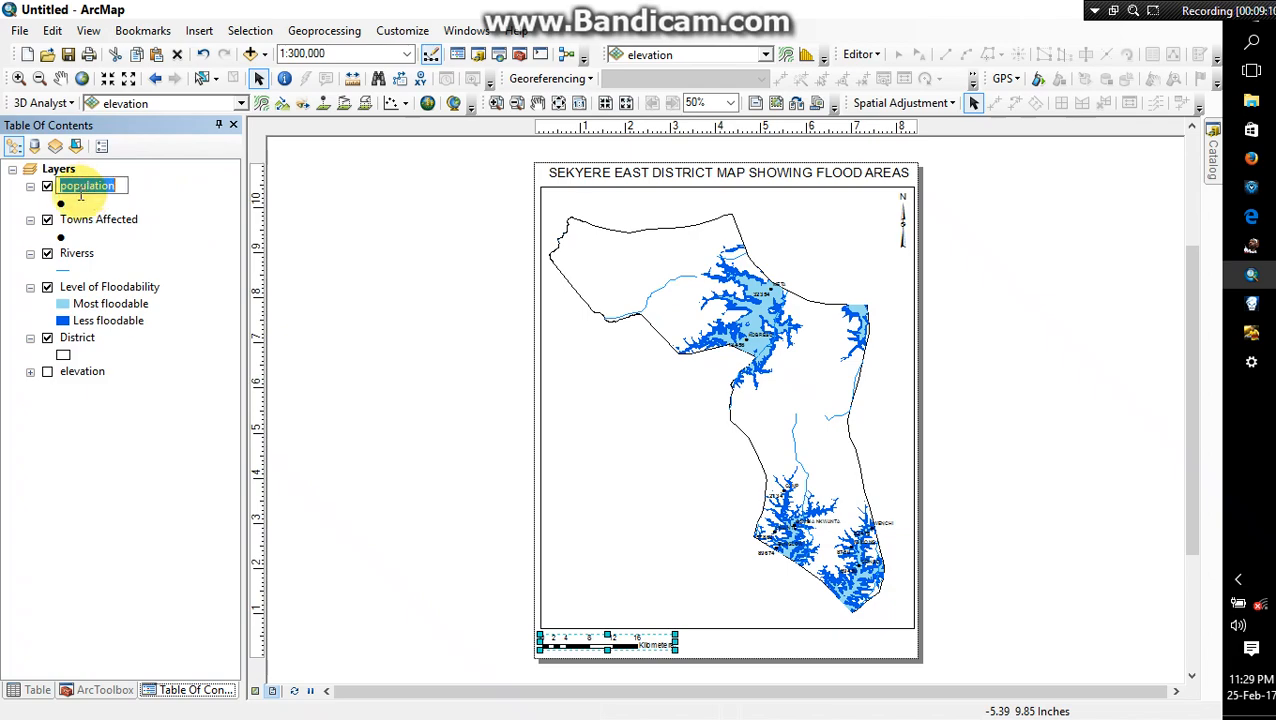
Rename the population layer as "Population likely to be affected".
{"action": "type", "text": "Pop"}
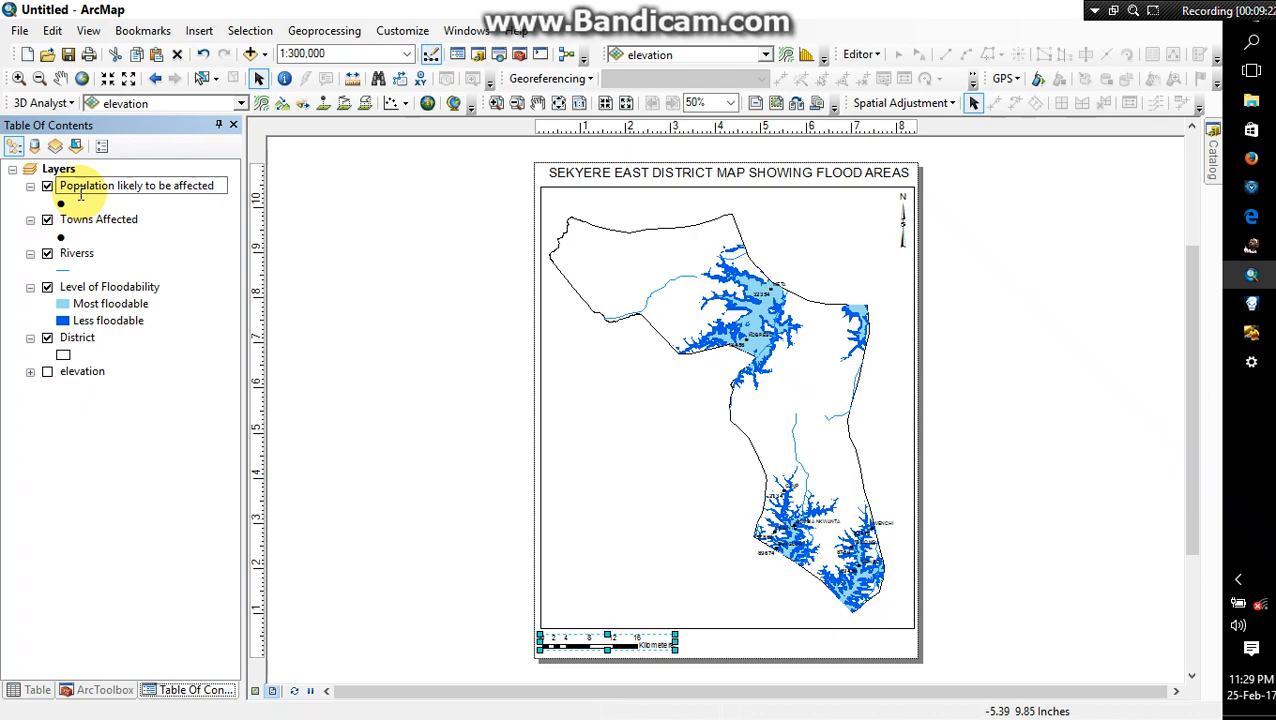
{"action": "left_click", "coordinate": [124, 225]}
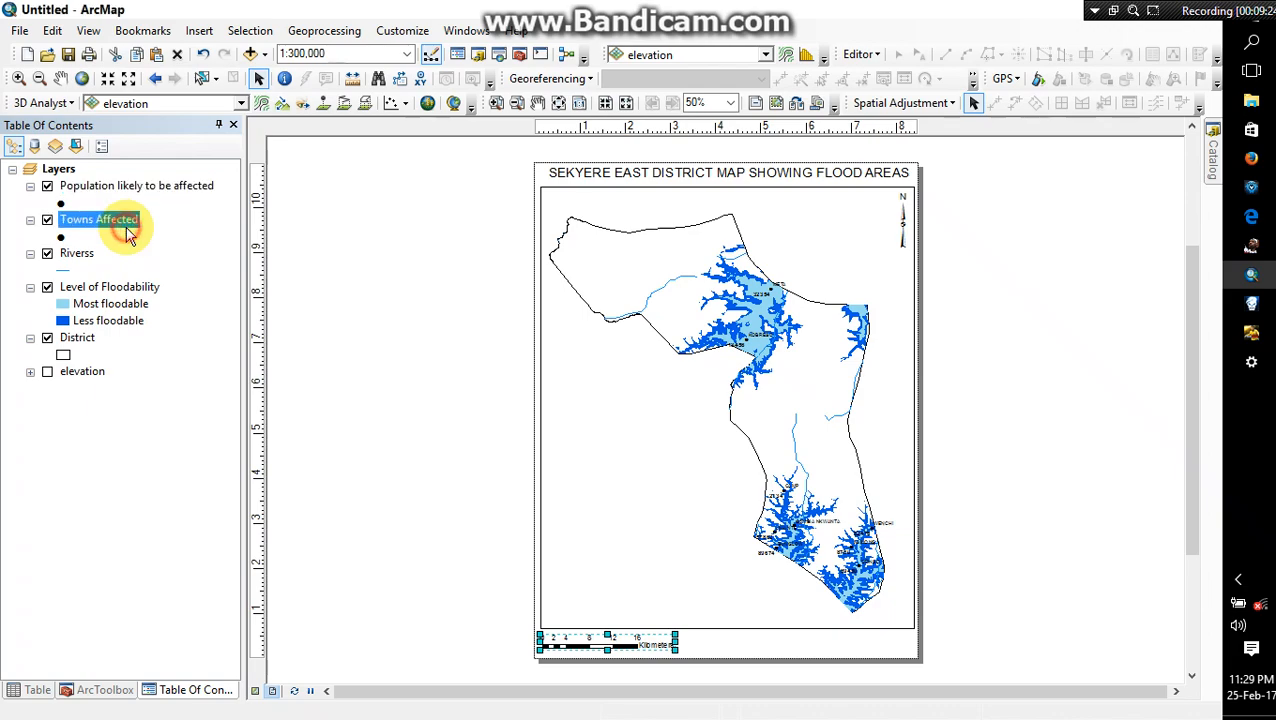
{"action": "left_click", "coordinate": [129, 229]}
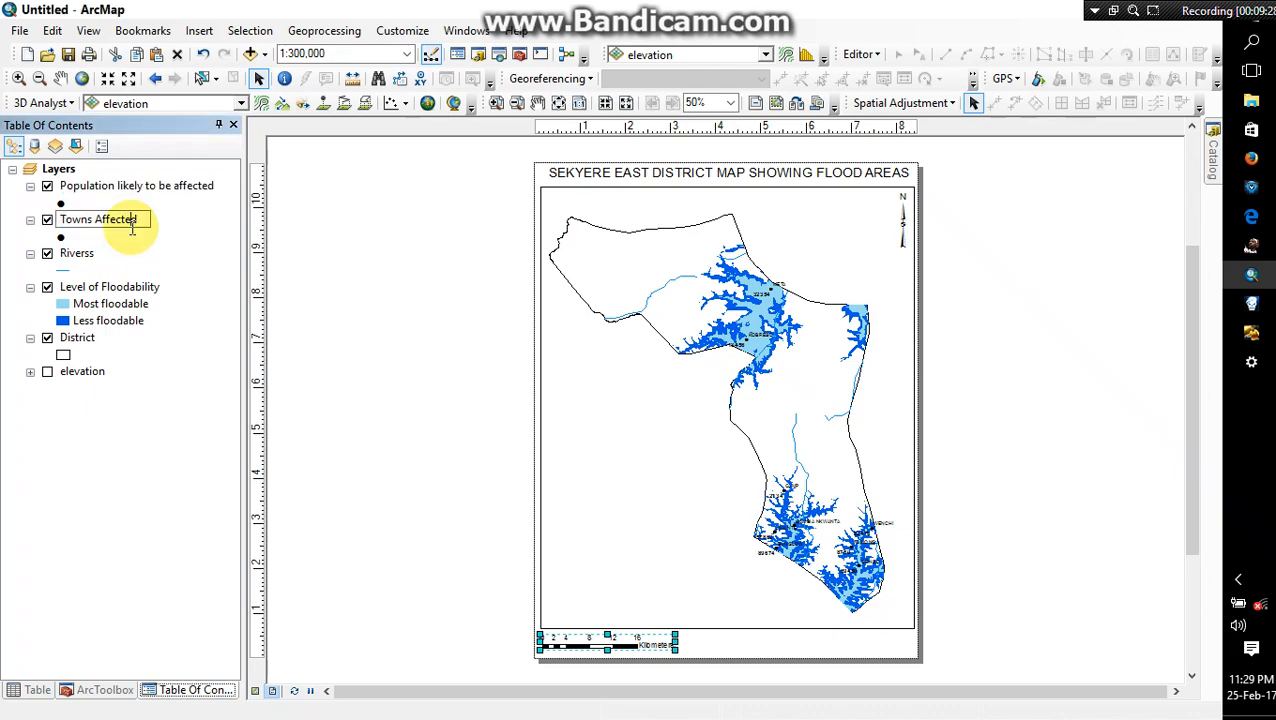
{"action": "key", "text": "Return"}
Correct the spelling of the river layer's name to Rivers.
{"action": "left_click", "coordinate": [80, 256]}
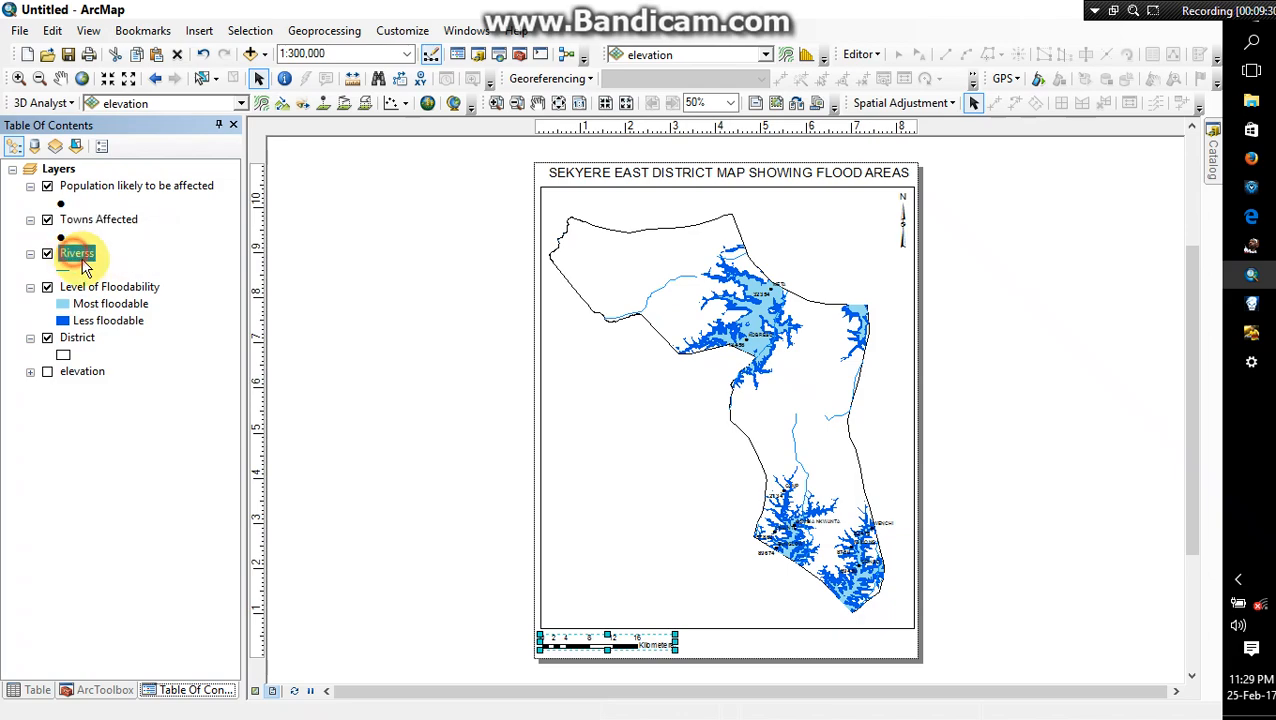
{"action": "left_click", "coordinate": [82, 257]}
{"action": "left_click", "coordinate": [100, 257]}
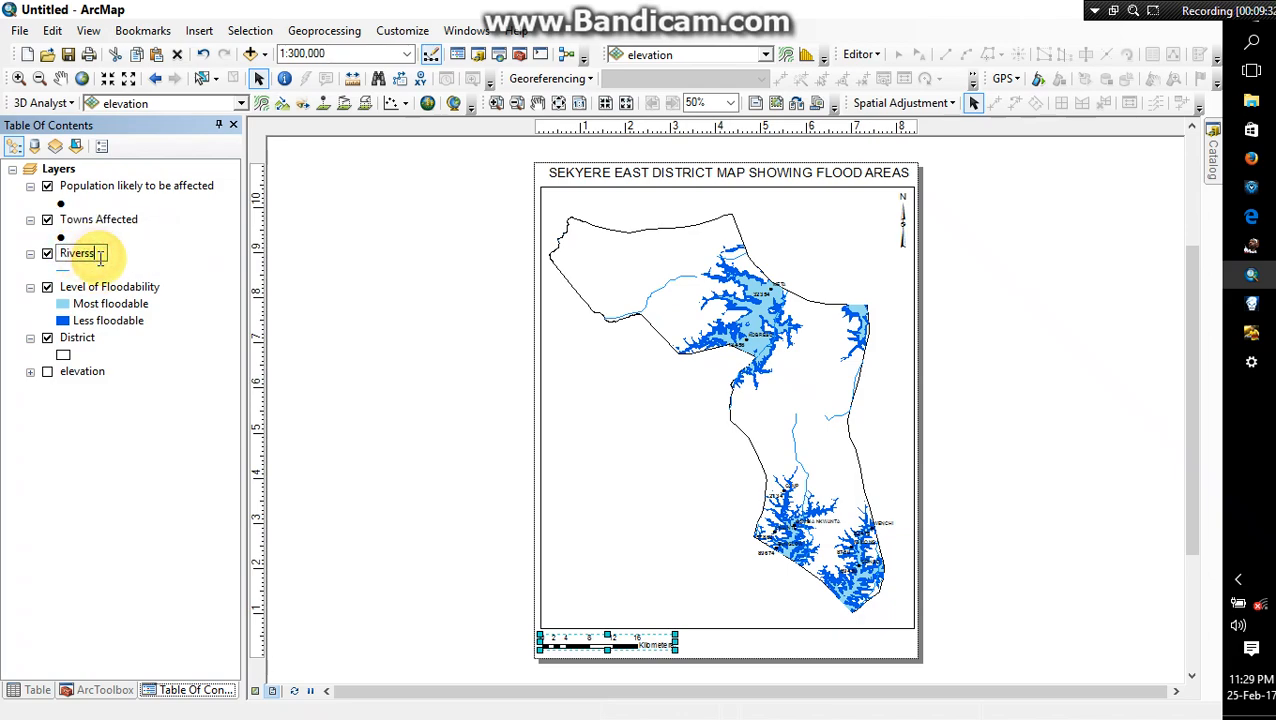
{"action": "key", "text": "BackSpace"}
{"action": "left_click", "coordinate": [142, 257]}
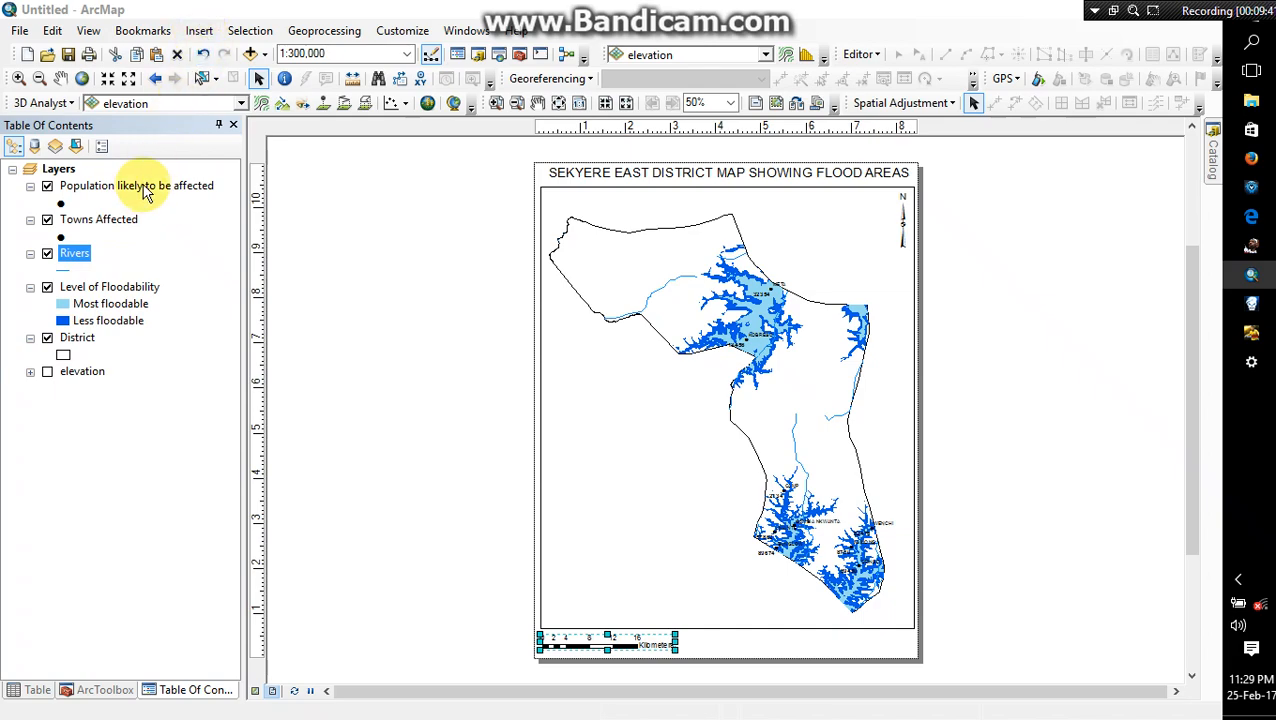
Start inserting a legend for the map layers in the layout.
{"action": "left_click", "coordinate": [199, 31]}
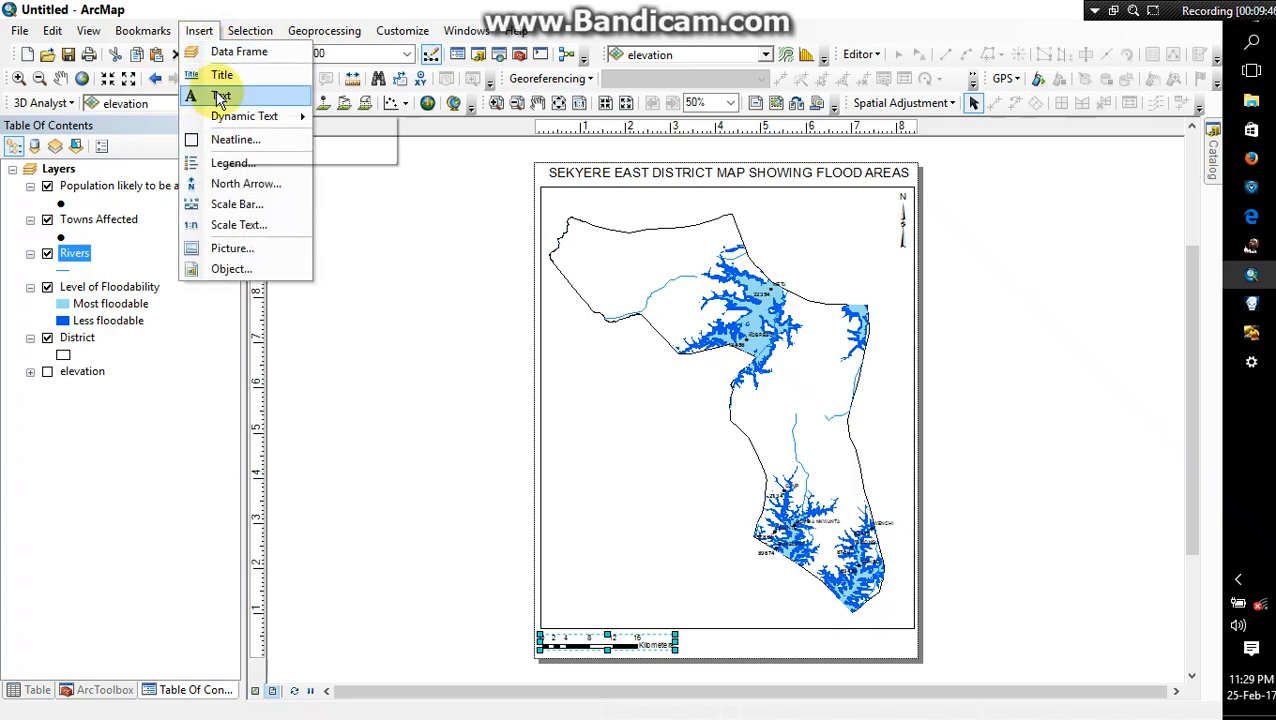
{"action": "left_click", "coordinate": [231, 164]}
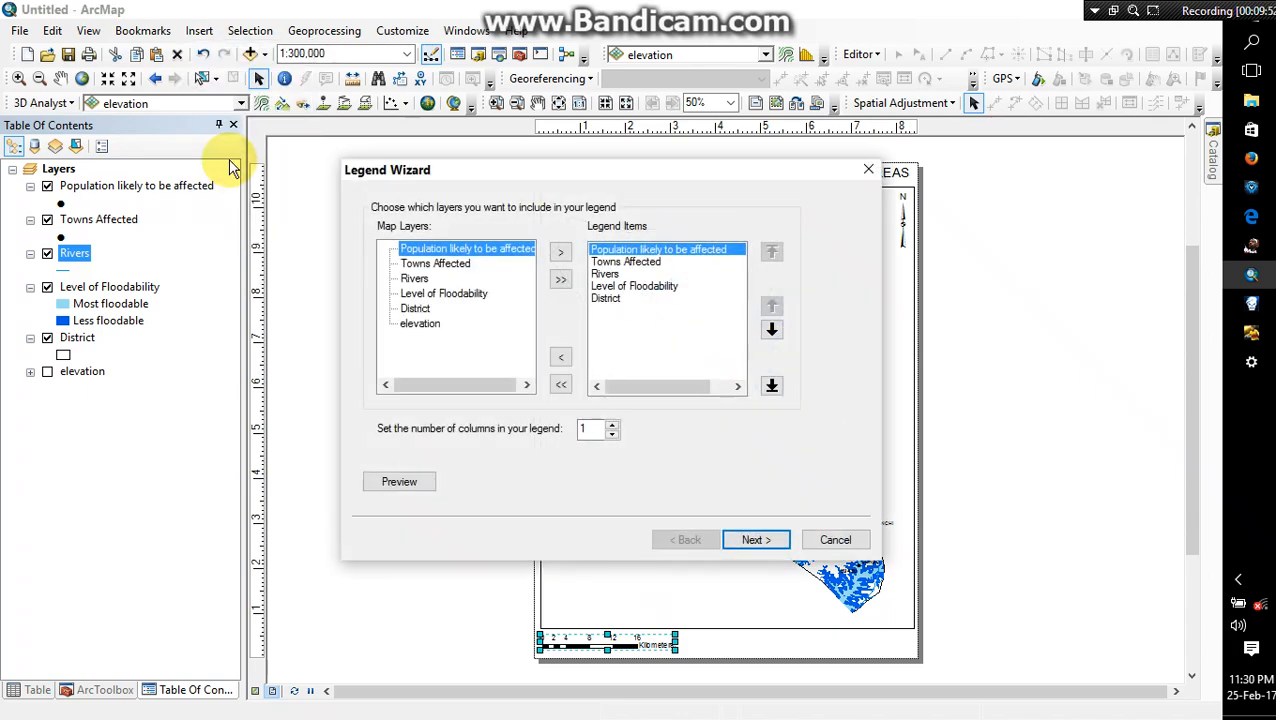